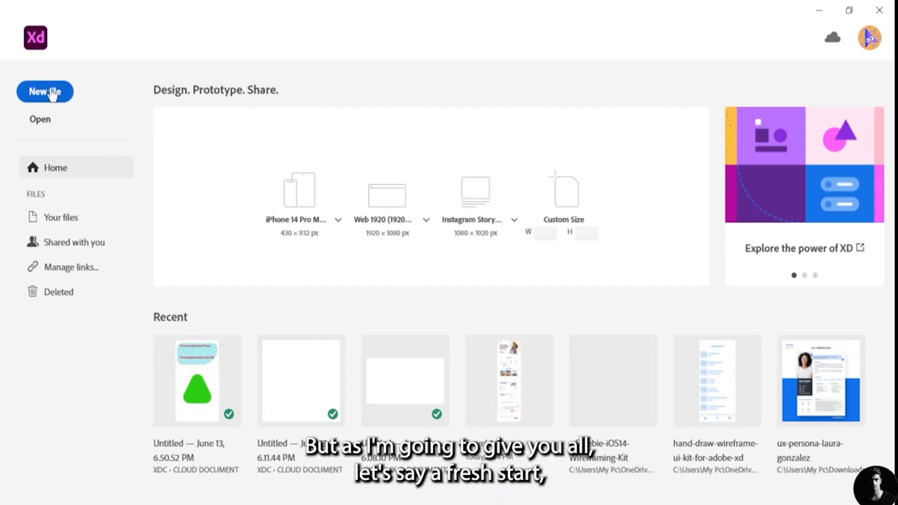
- Create a new file with a 1920 × 1080 web artboard and switch the artboard to portrait orientation
click(52, 93)
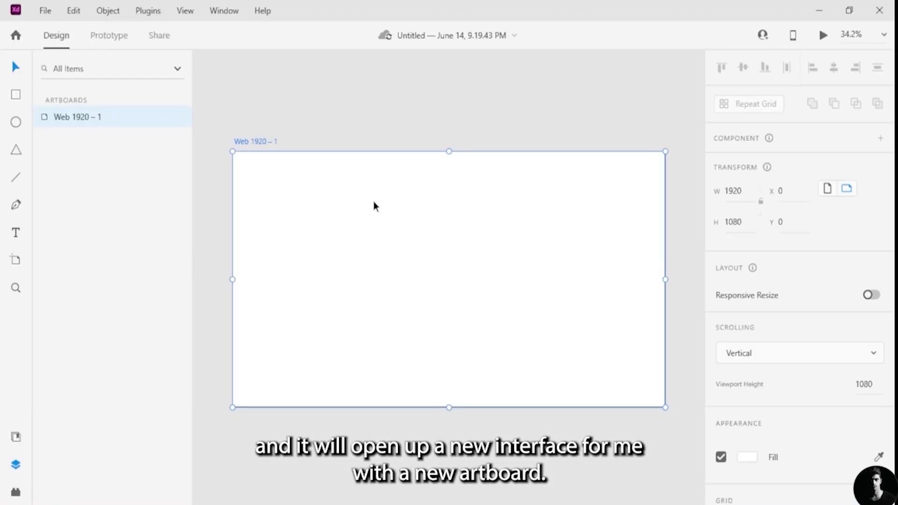
click(828, 191)
scroll(582, 276, down, 2)
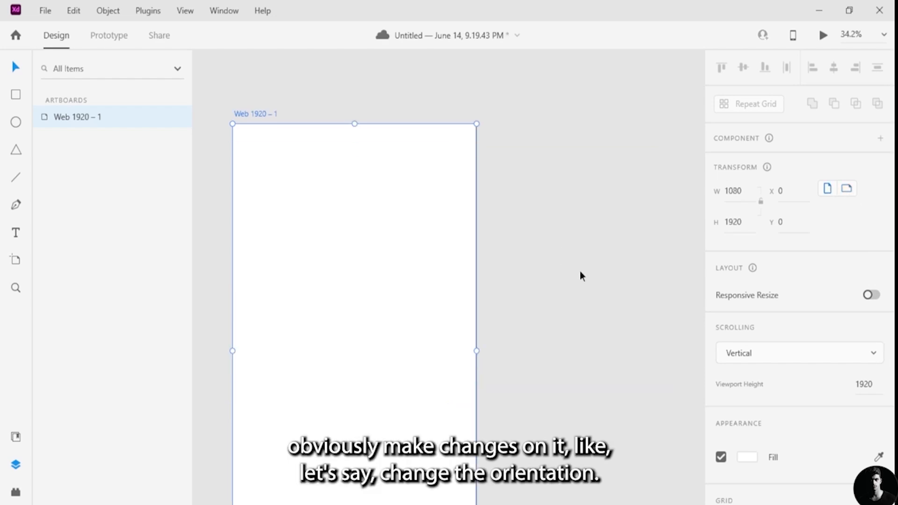
- Try the preset zoom levels on the portrait artboard, including 100%, and return to fitting the whole artboard in view
scroll(606, 316, down, 2)
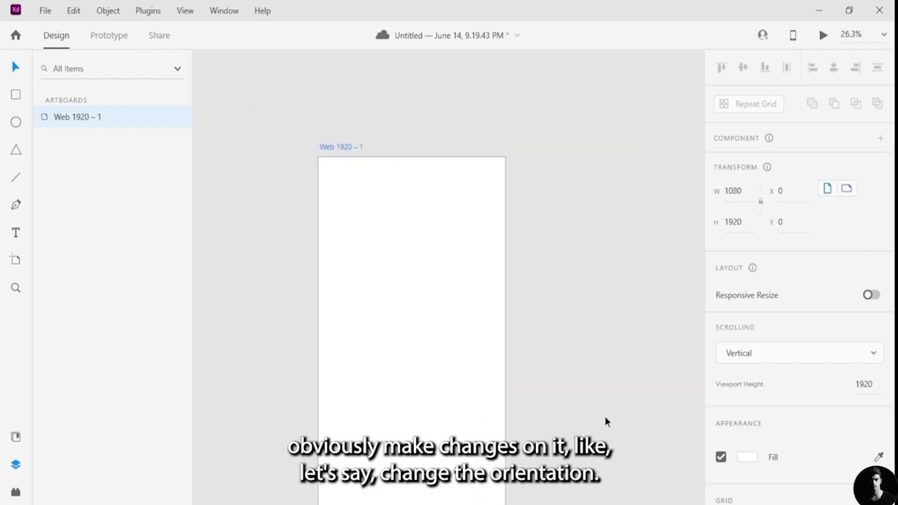
drag(607, 383, 502, 316)
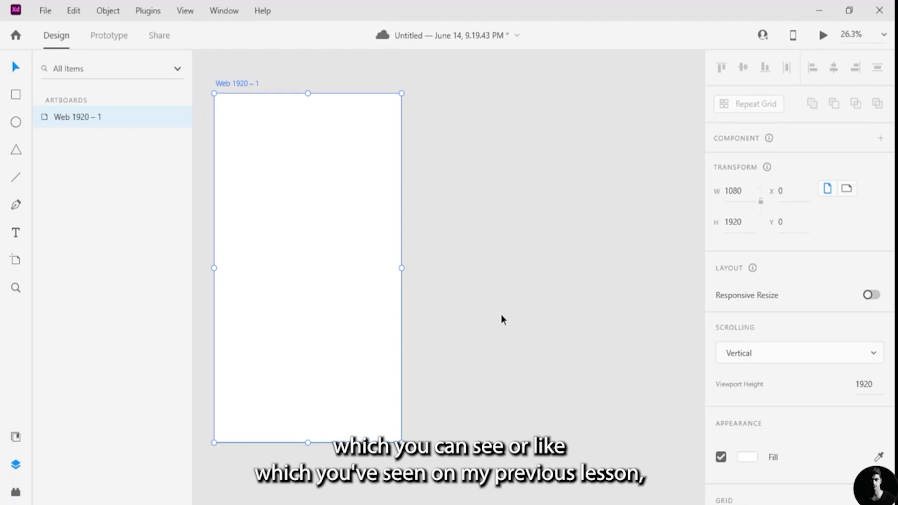
key(ctrl+0)
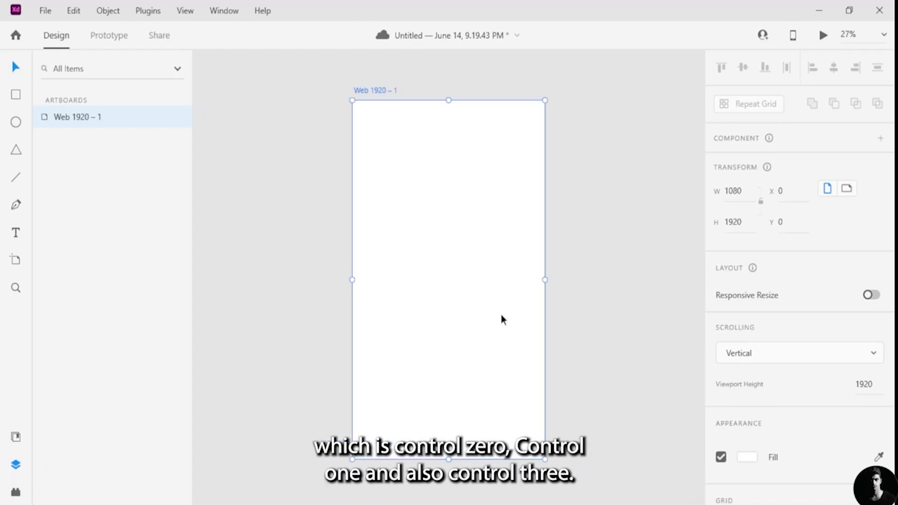
key(ctrl+1)
key(ctrl+3)
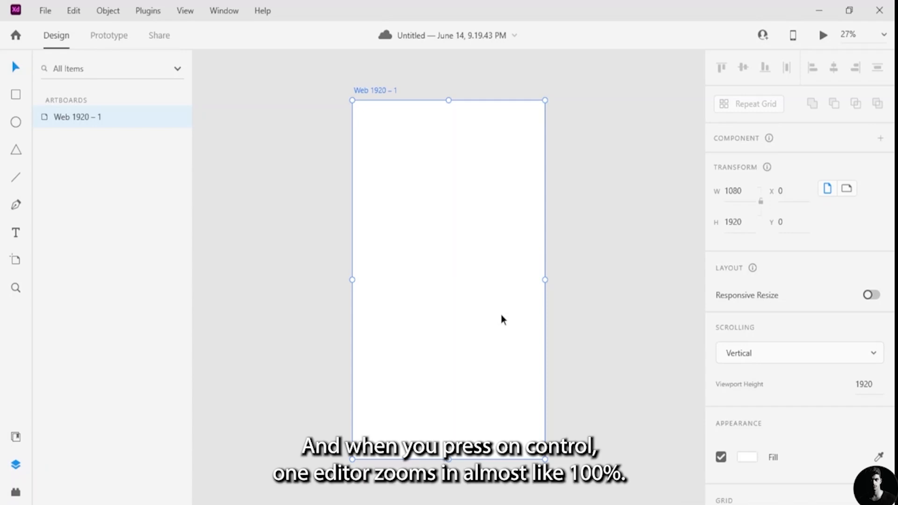
key(ctrl+1)
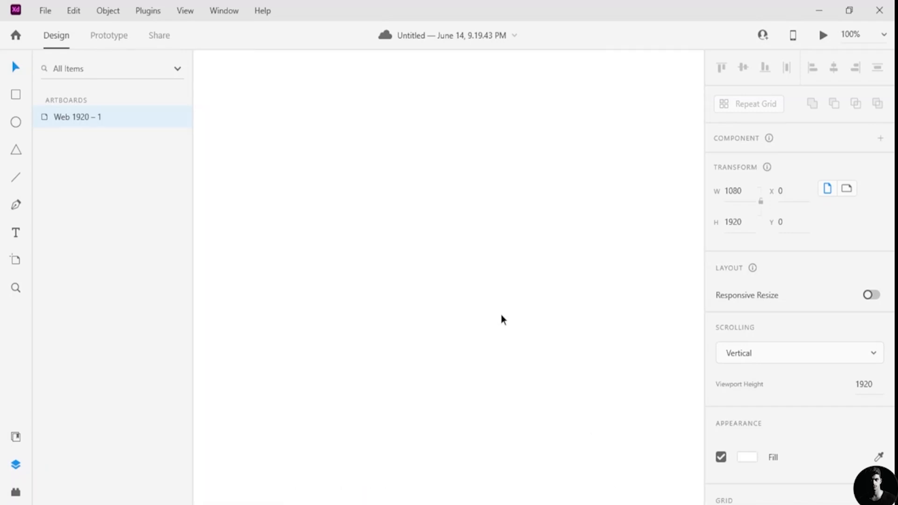
key(ctrl+2)
key(ctrl+0)
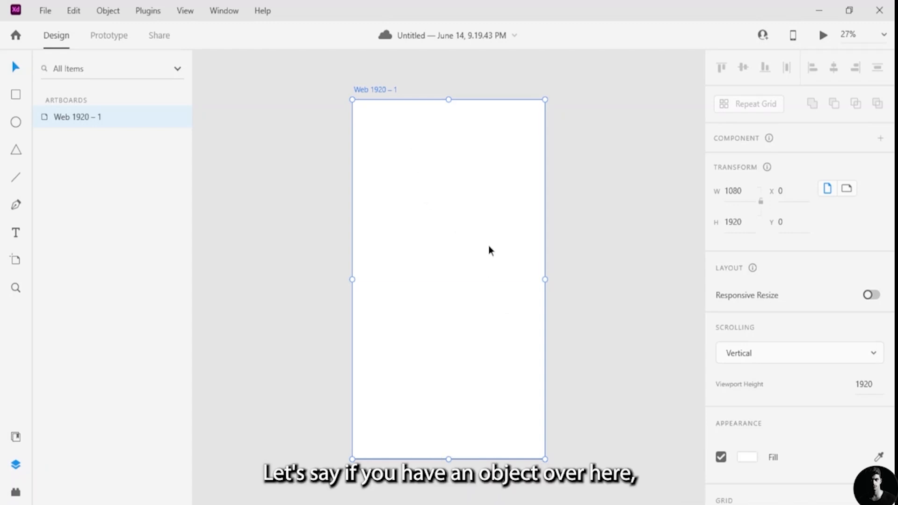
- Paste three copies of the portrait artboard beside the original to make four artboards
click(585, 216)
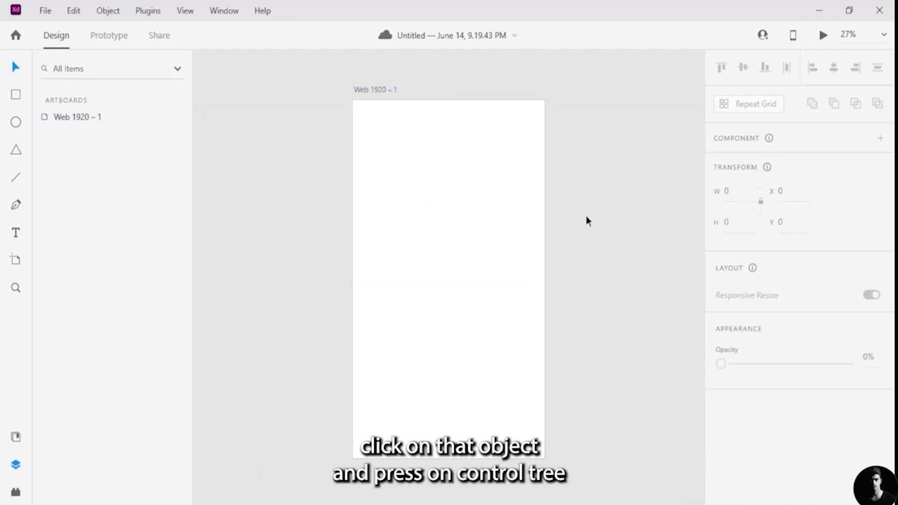
click(505, 225)
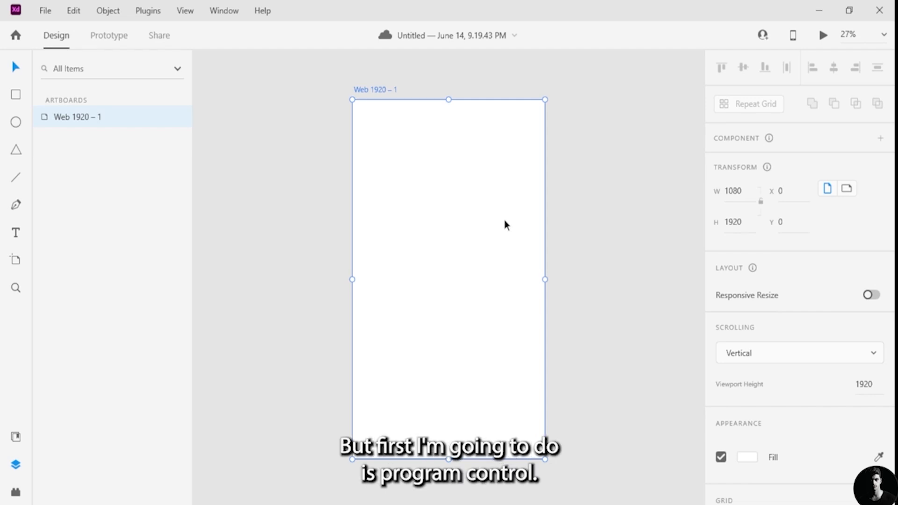
key(ctrl+v)
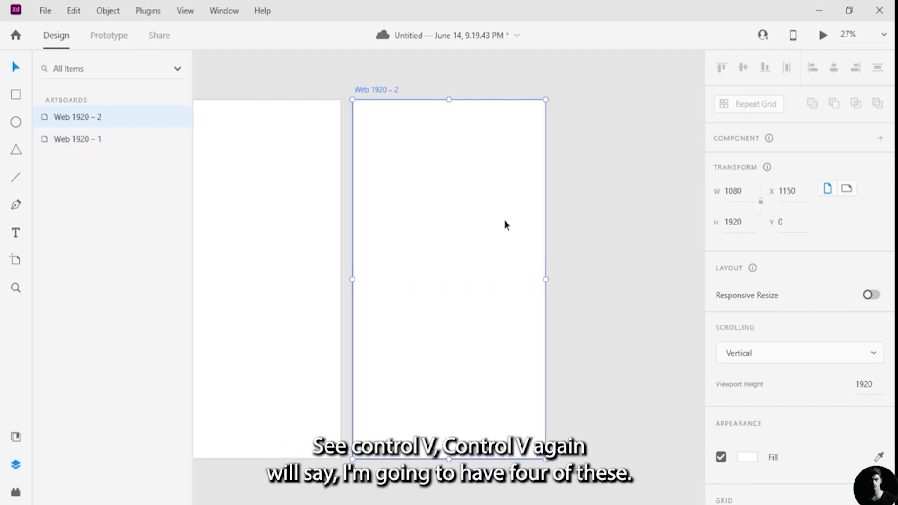
key(ctrl+v)
key(ctrl+v)
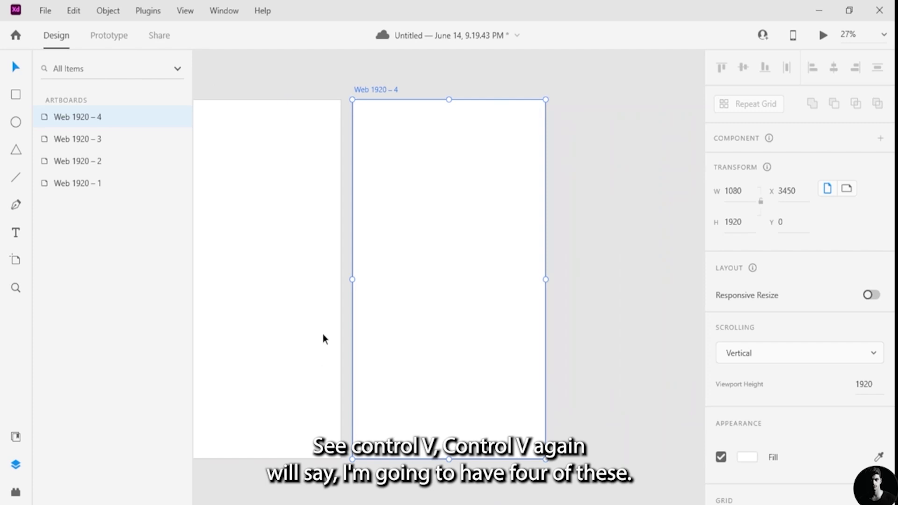
- Draw a rectangle about 925 × 540 px in the upper part of the first artboard and deselect it
drag(325, 339, 736, 312)
drag(348, 222, 493, 244)
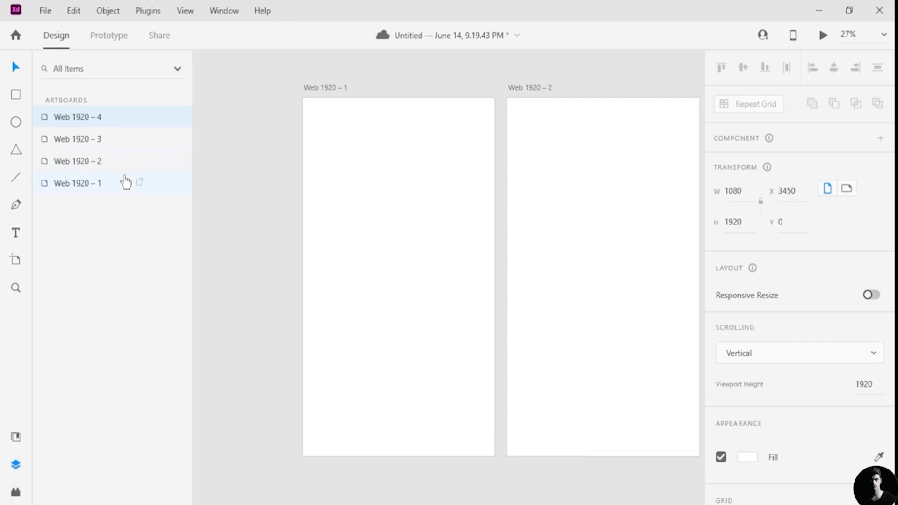
click(18, 96)
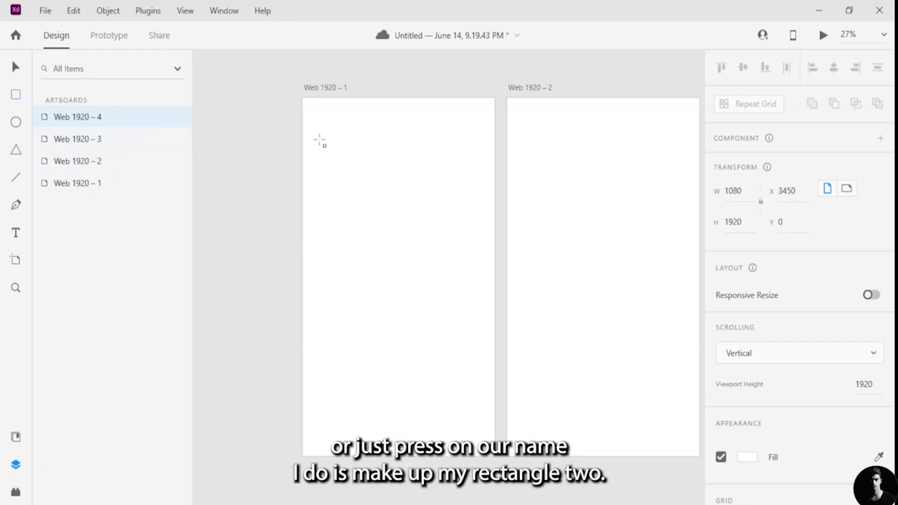
mouse_move(318, 139)
mouse_down()
mouse_move(441, 187)
mouse_move(484, 240)
mouse_up()
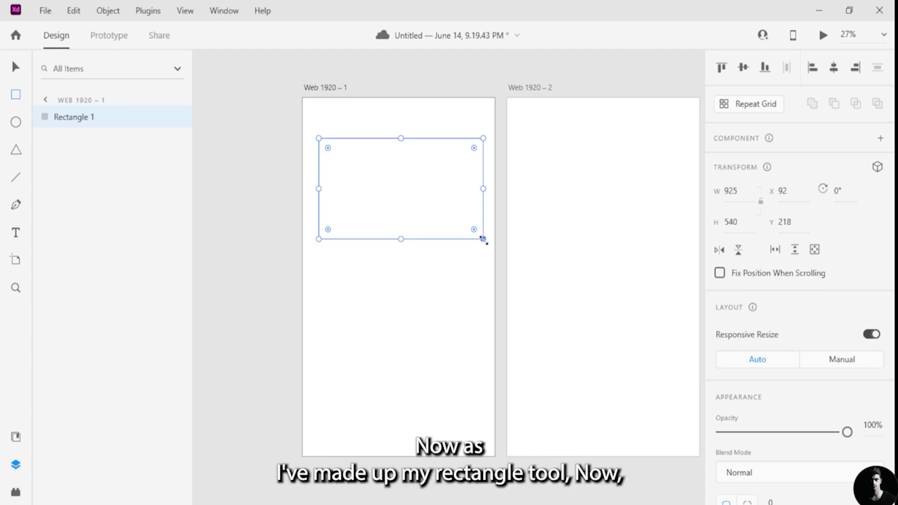
click(267, 272)
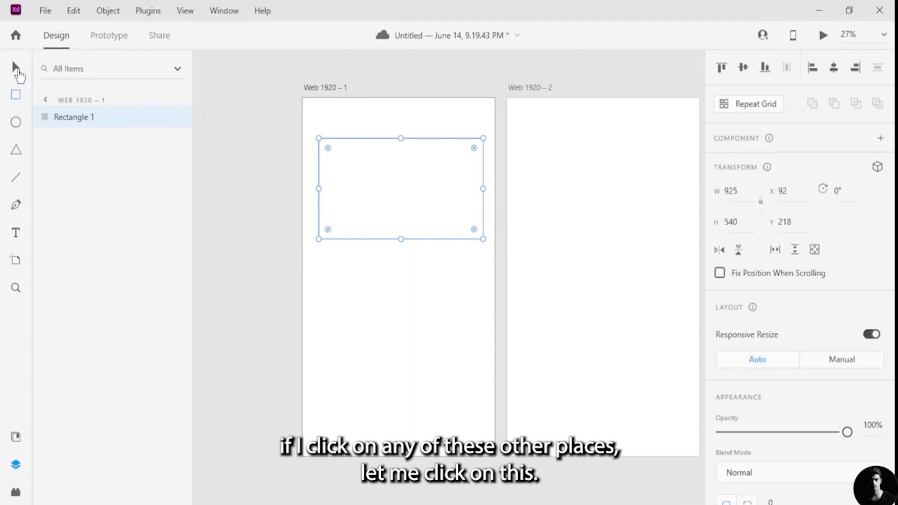
click(16, 70)
click(247, 262)
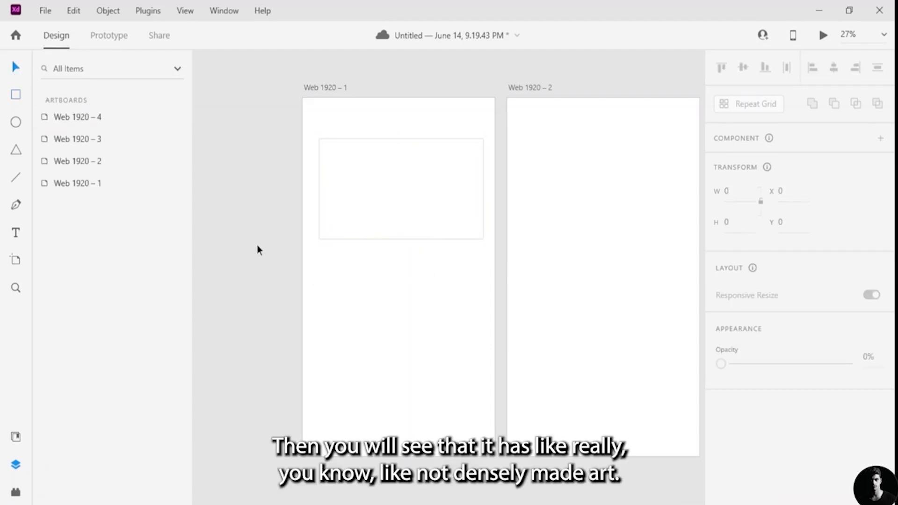
- Round all four corners of the rectangle on the first artboard to a radius of 50
scroll(263, 227, up, 6)
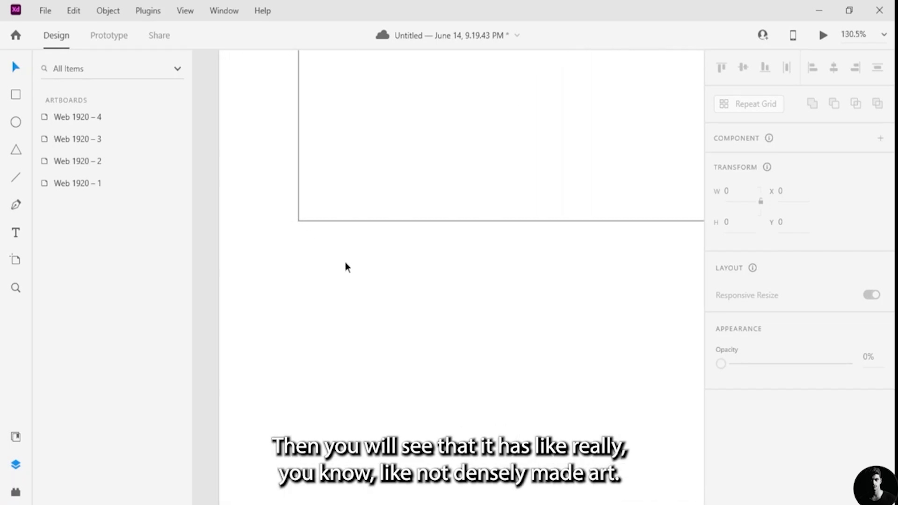
scroll(344, 265, down, 4)
drag(555, 304, 488, 317)
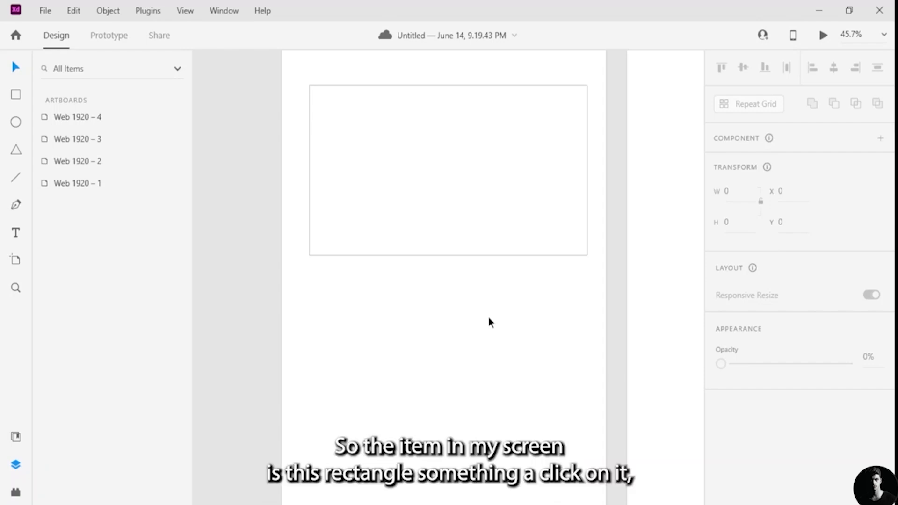
drag(488, 317, 464, 340)
click(417, 217)
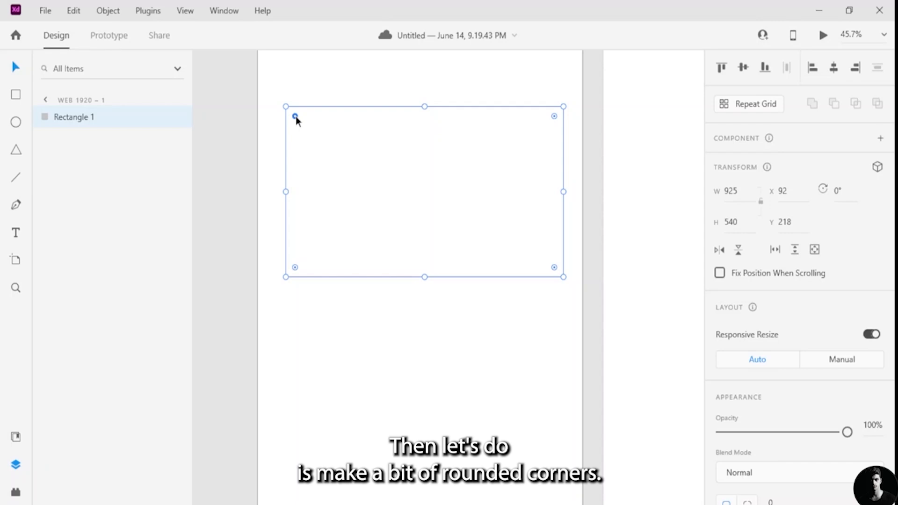
drag(295, 117, 301, 122)
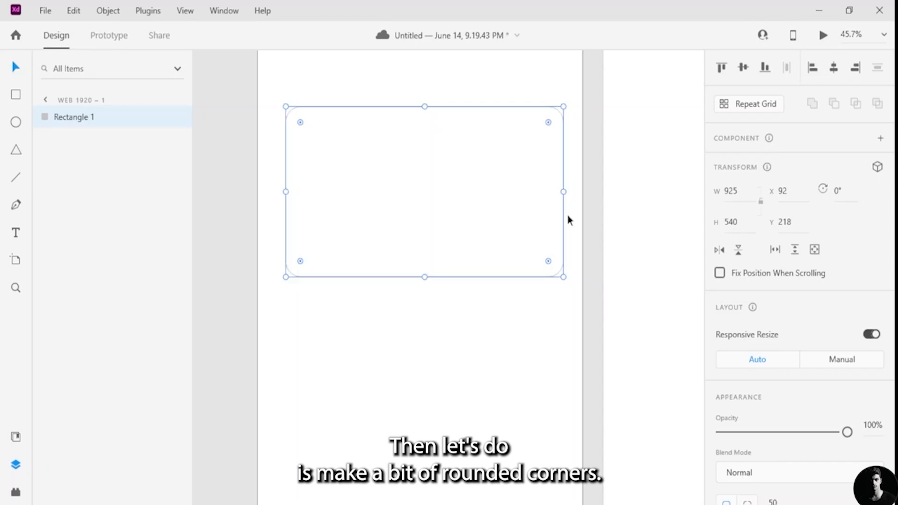
- Turn the rounded rectangle's border off and back on
scroll(760, 371, down, 4)
scroll(760, 369, down, 1)
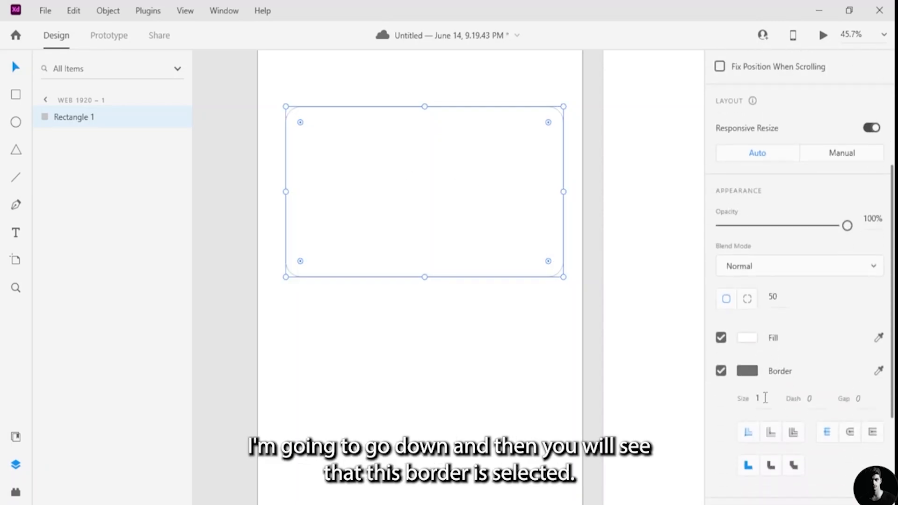
click(728, 377)
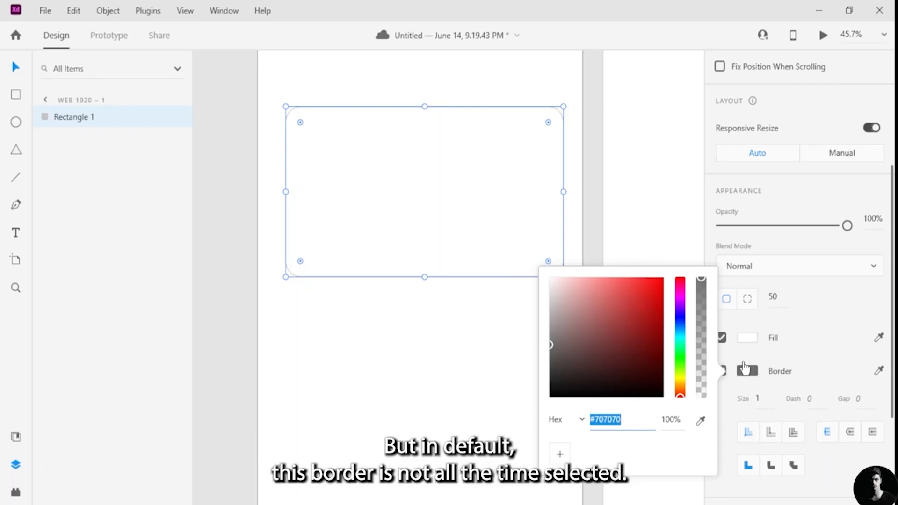
click(723, 374)
click(721, 371)
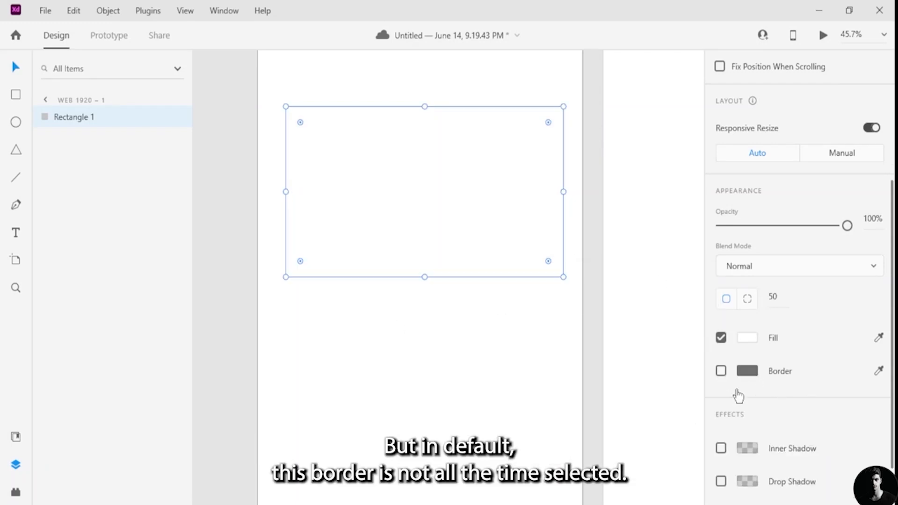
click(721, 372)
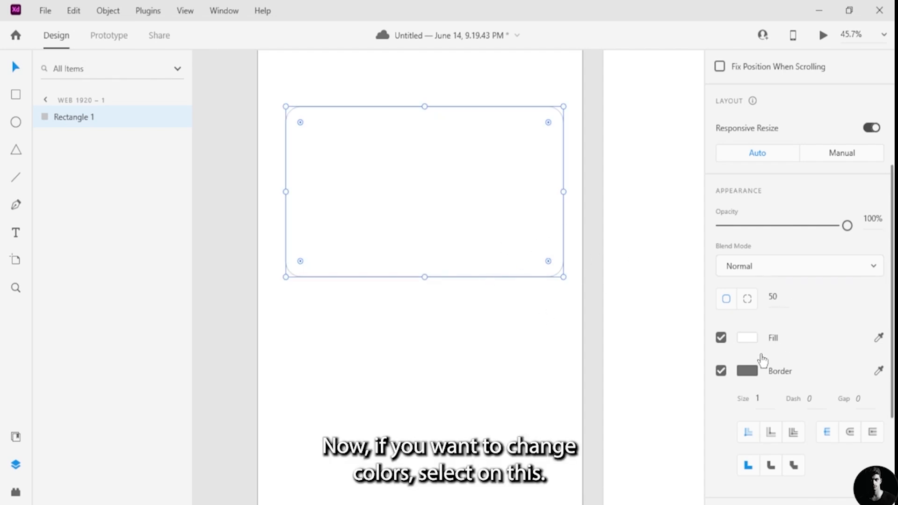
- Change the rounded rectangle's border color to purple #AE11AE and deselect the shape
click(747, 371)
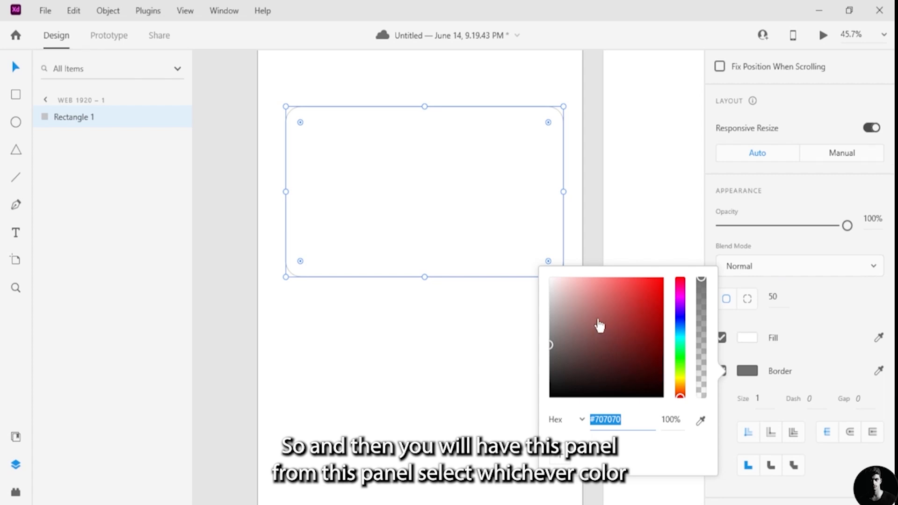
drag(598, 325, 681, 296)
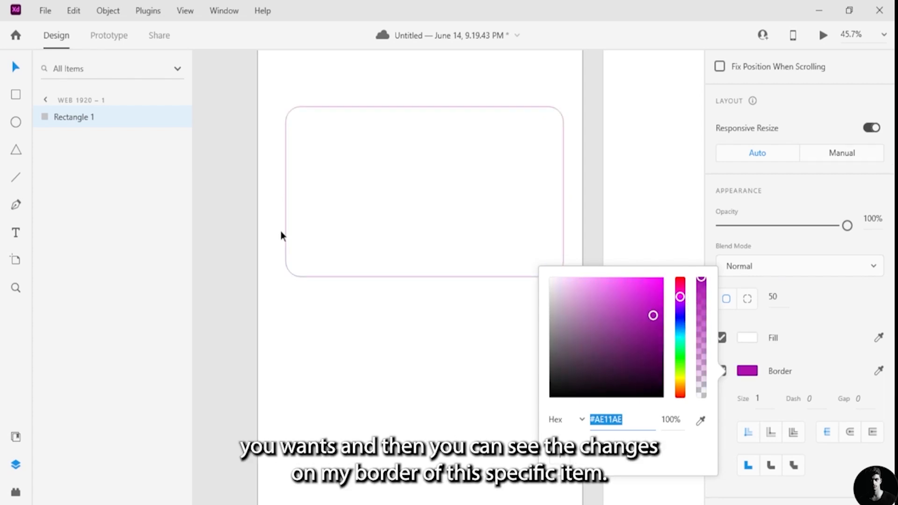
click(341, 83)
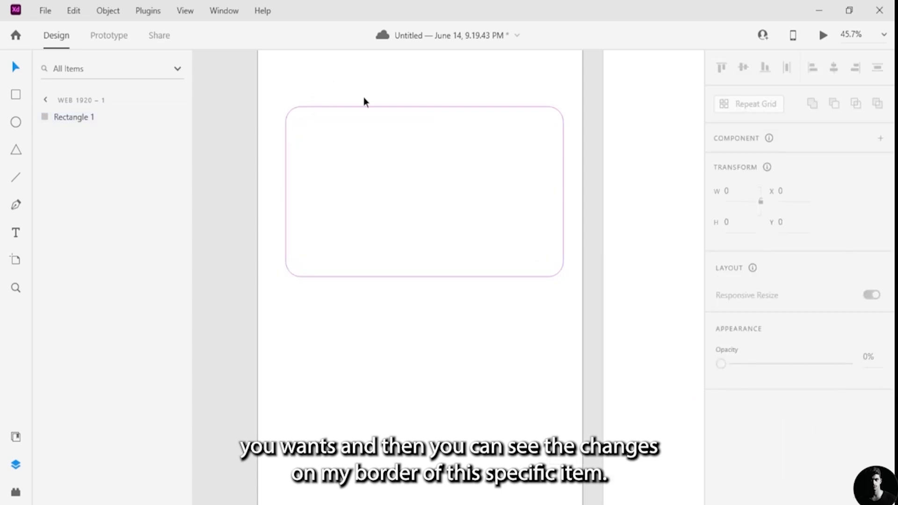
- Reselect the rounded rectangle and open its border color for editing
click(462, 234)
scroll(767, 365, down, 4)
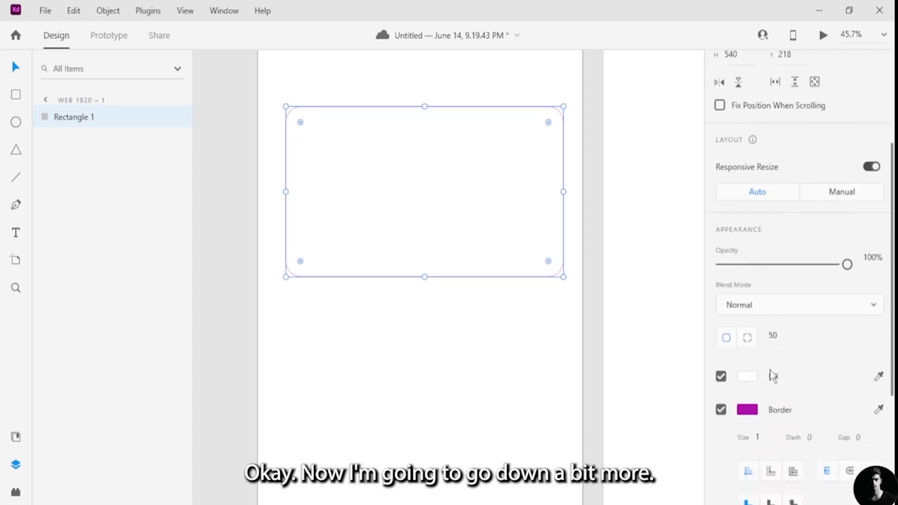
scroll(767, 369, down, 1)
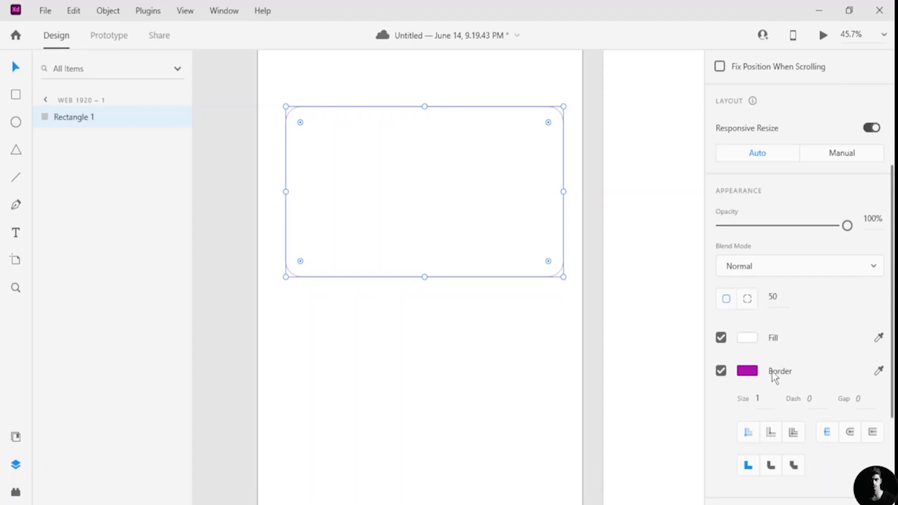
click(745, 376)
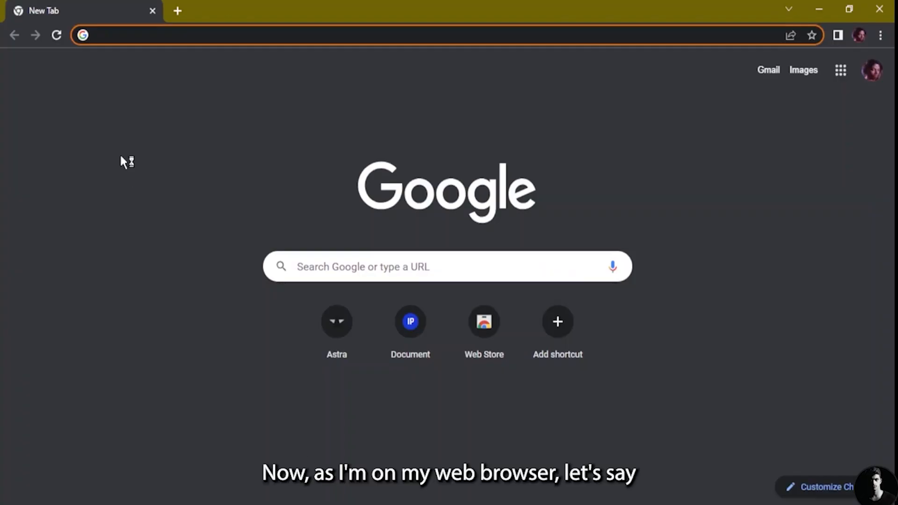
- Switch to the Chrome browser and search Google for "hex code for yellow"
click(172, 36)
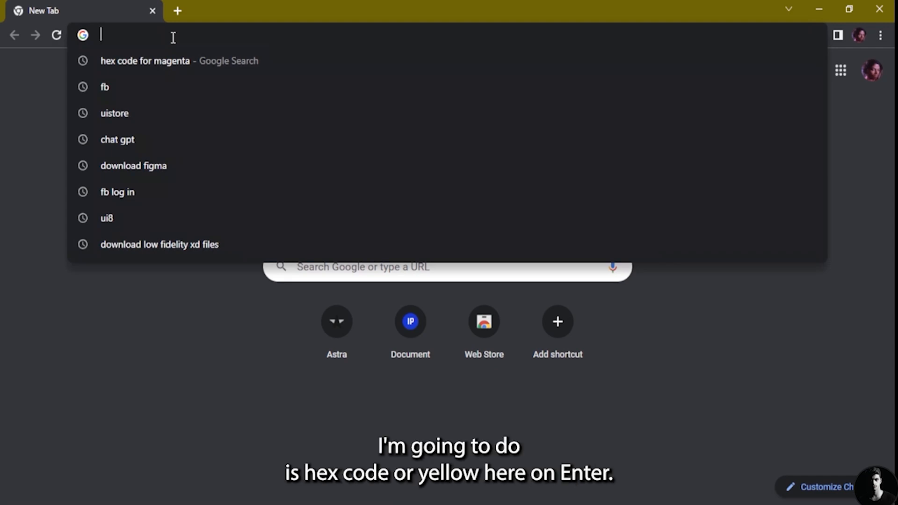
text(hex code f)
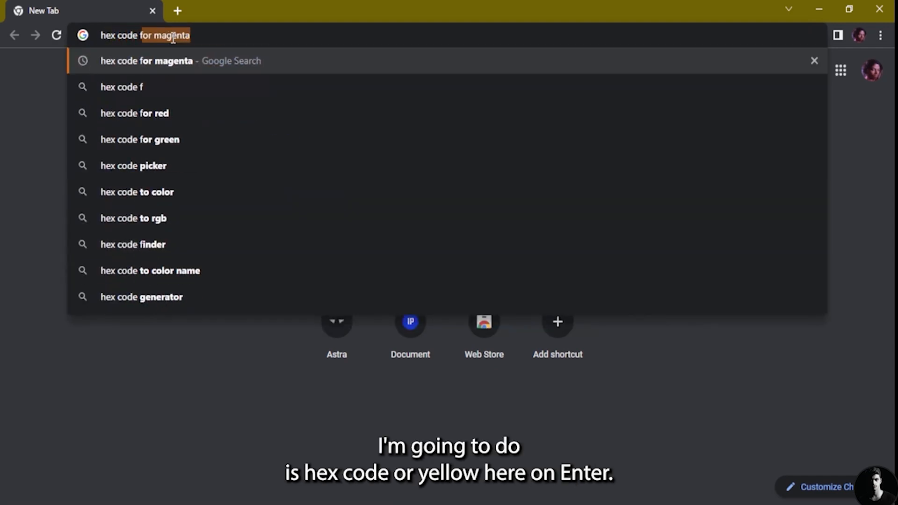
text(or yellow)
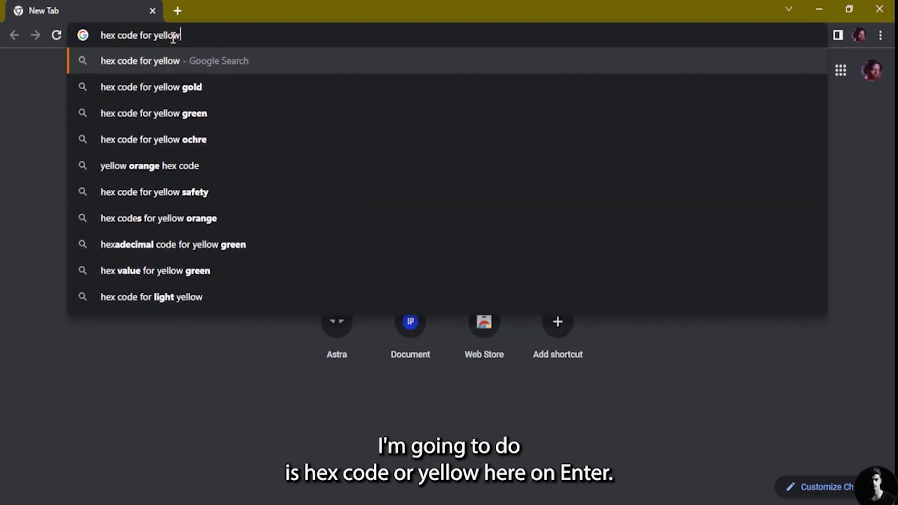
key(Return)
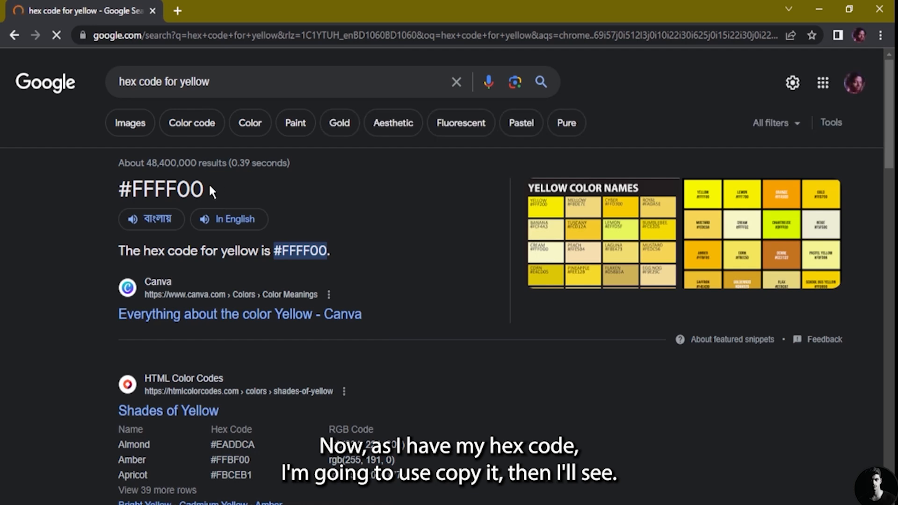
- Copy the yellow hex code #FFFF00 from the search result, switch to Adobe XD and try to apply it to the rectangle's border
drag(206, 183, 115, 183)
key(ctrl+c)
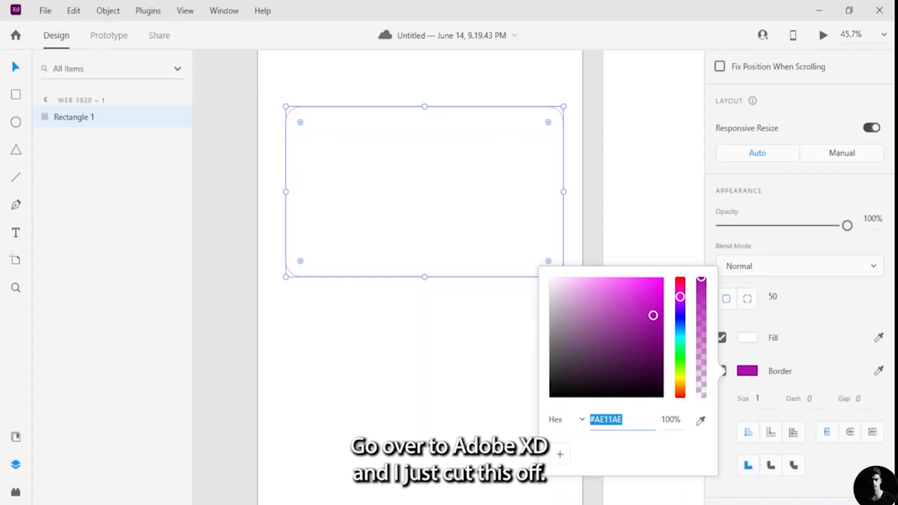
text(=)
key(ctrl+v)
key(Return)
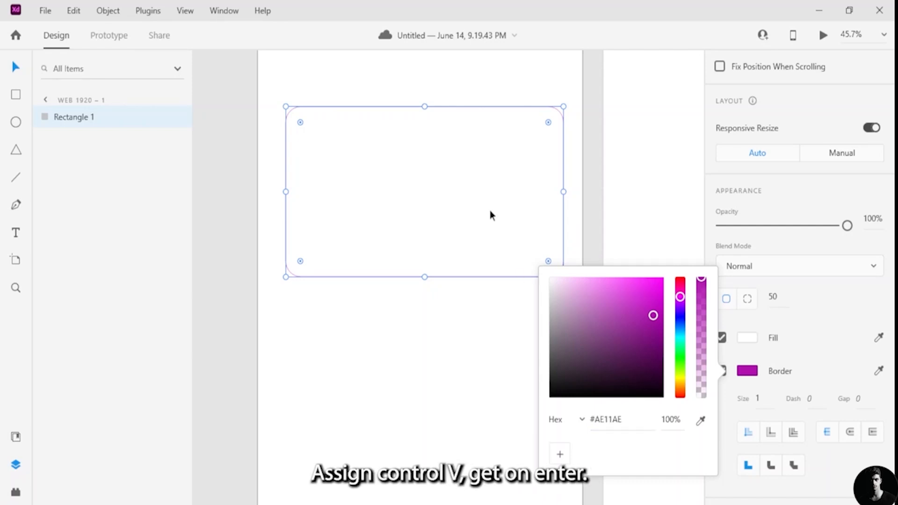
click(584, 164)
- Set the rounded rectangle's border color to the copied hex code #FFFF00 and deselect the shape
scroll(749, 365, down, 3)
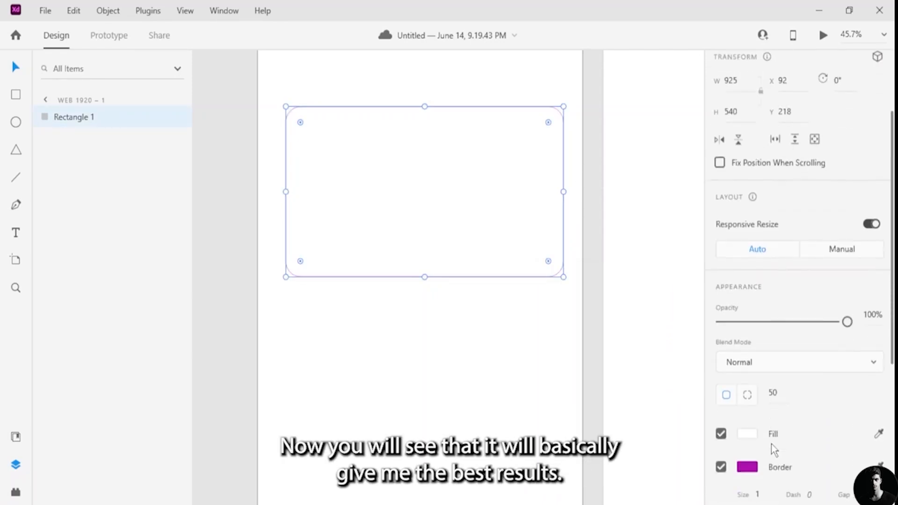
click(748, 440)
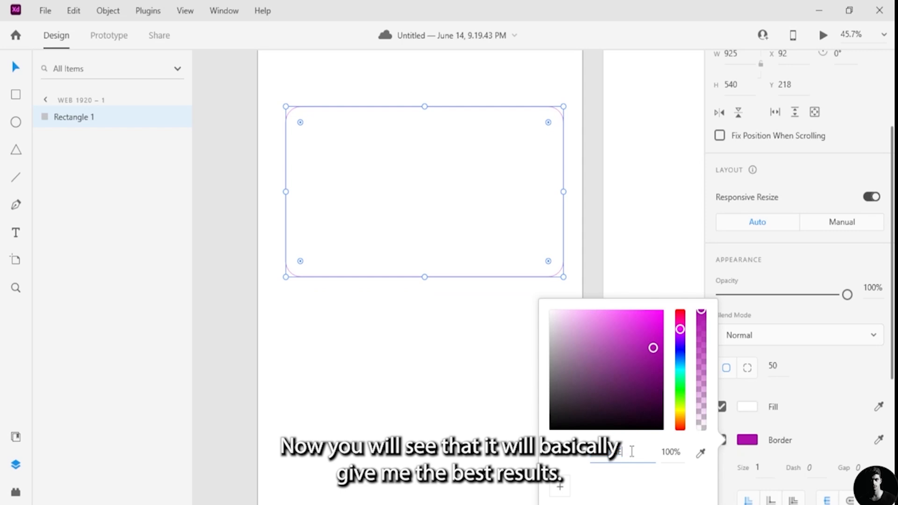
key(ctrl+v)
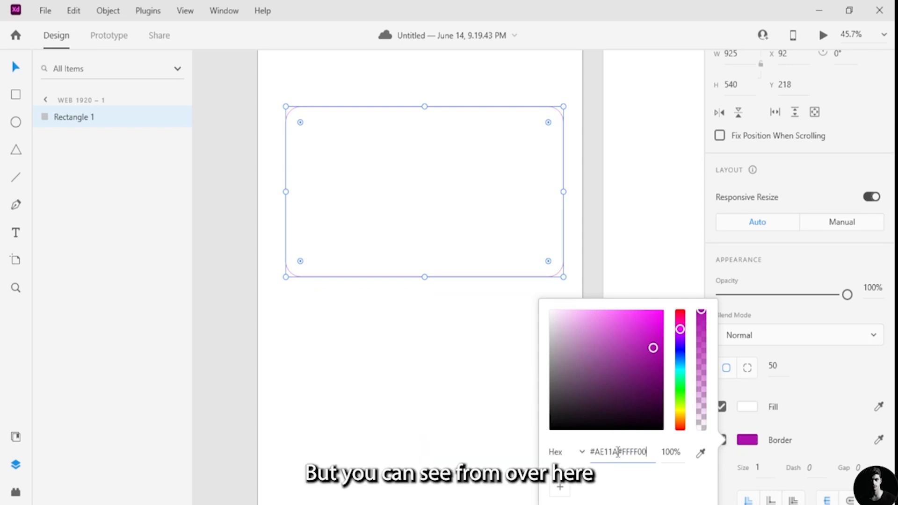
key(BackSpace)
key(BackSpace)
key(BackSpace)
key(BackSpace)
key(BackSpace)
key(BackSpace)
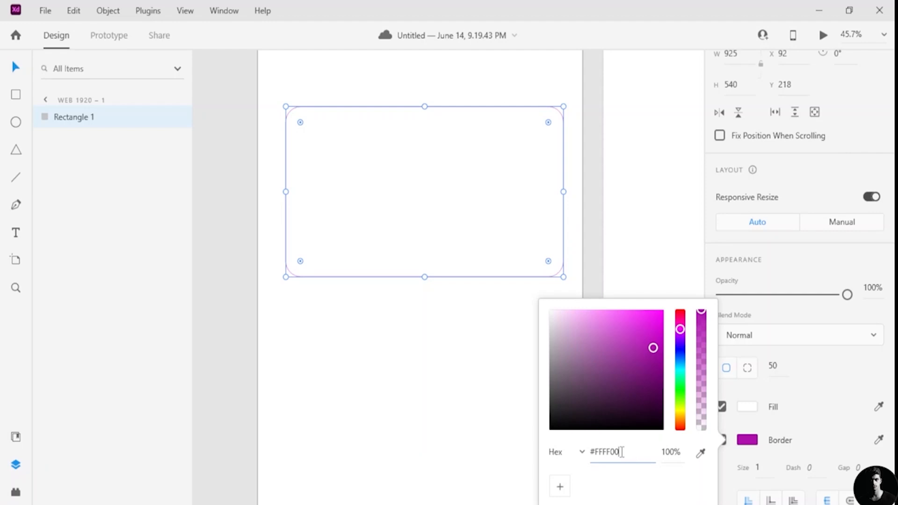
key(Return)
click(614, 219)
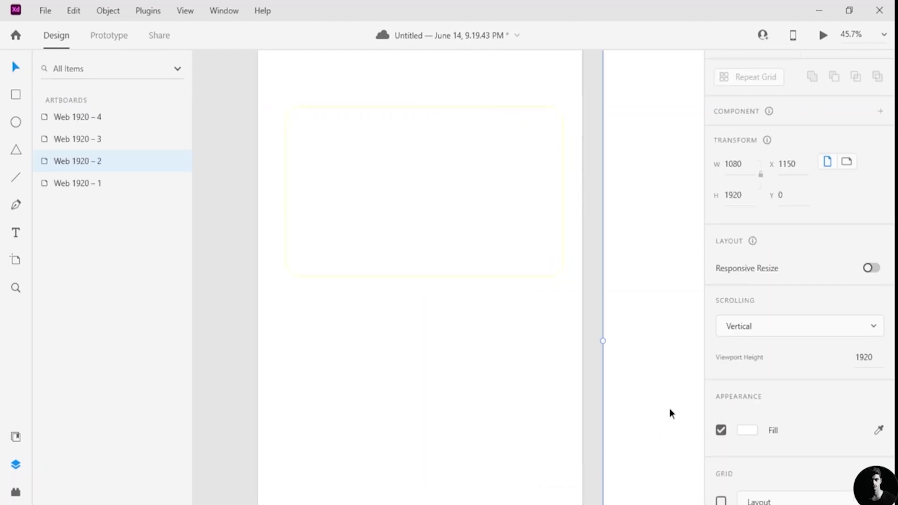
- Reselect the rounded rectangle, try muted yellow shades on its border, and settle on purple #915FC2 at 76% opacity
click(507, 229)
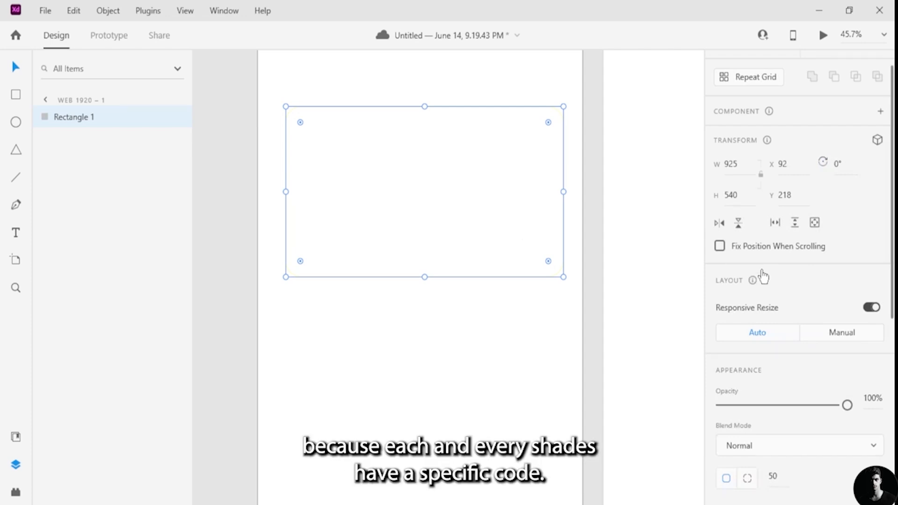
scroll(762, 273, down, 5)
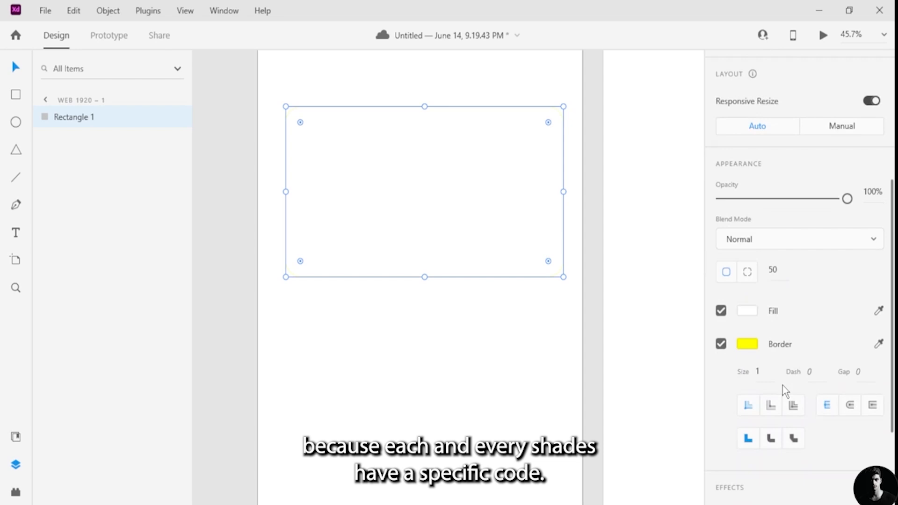
click(748, 344)
drag(633, 329, 626, 300)
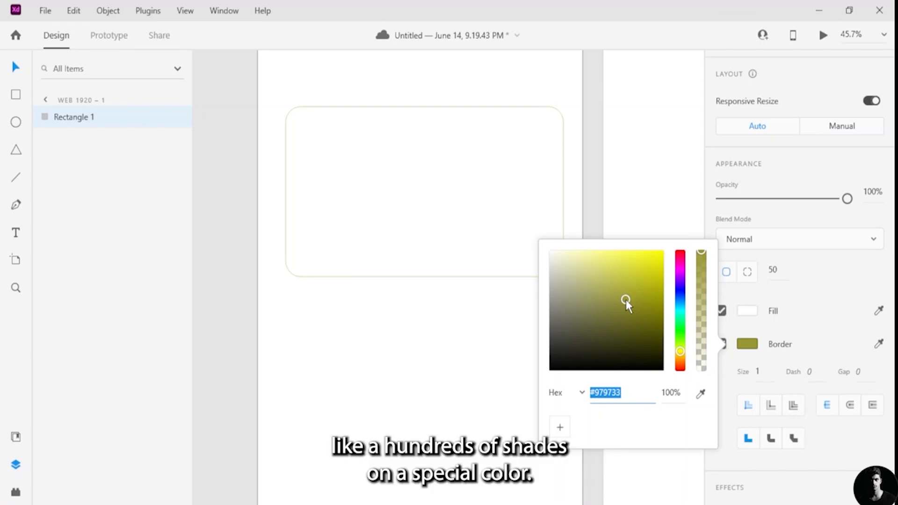
drag(626, 300, 608, 279)
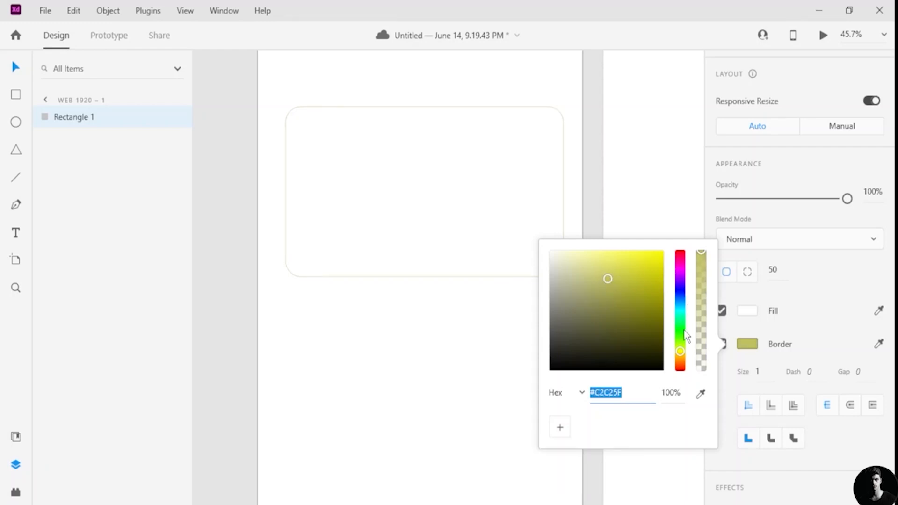
drag(683, 358, 690, 280)
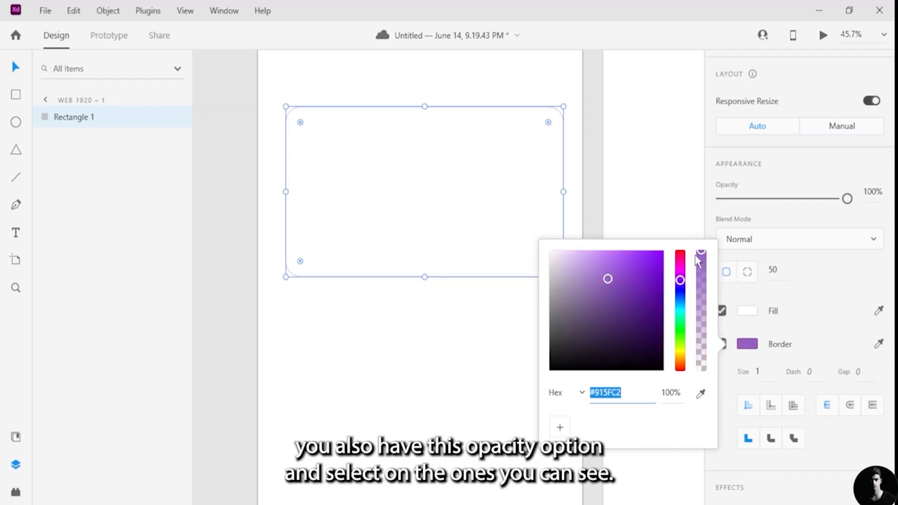
drag(699, 254, 712, 280)
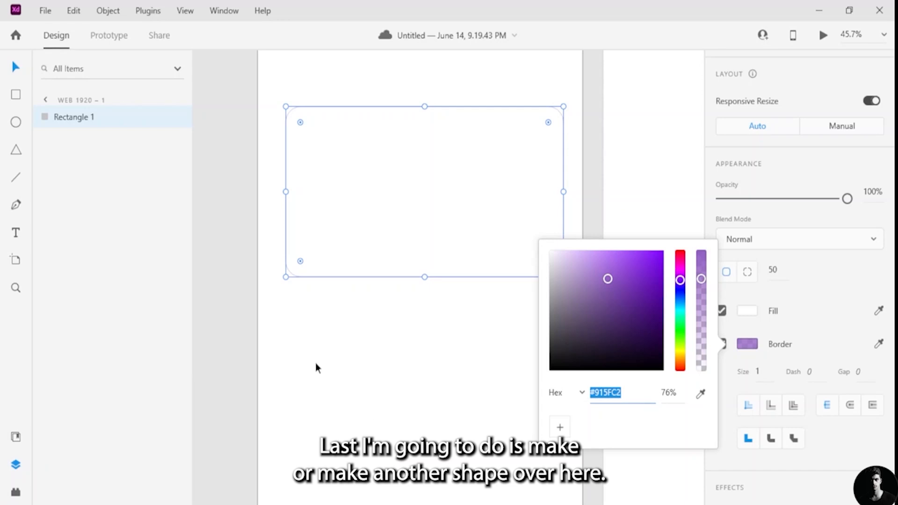
- Draw an ellipse below the rounded rectangle on the same artboard and fill it with green #4D9878
click(15, 122)
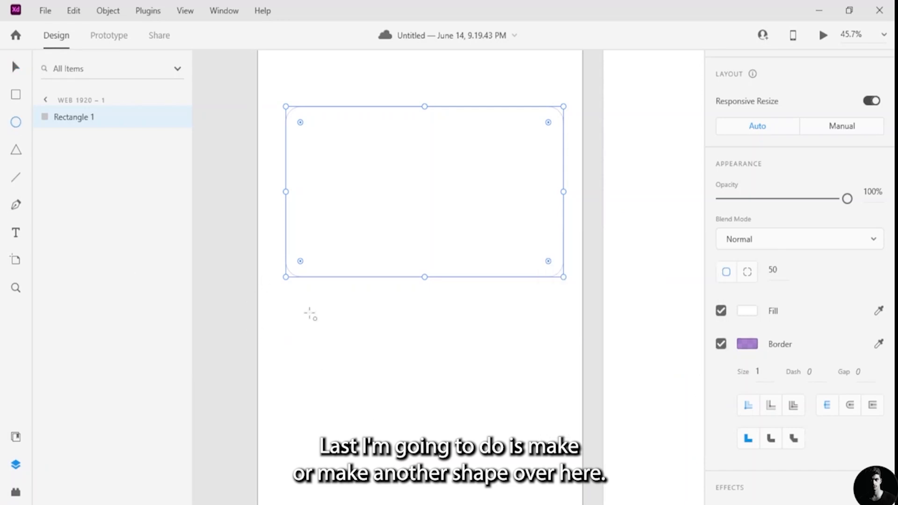
drag(300, 351, 414, 444)
click(747, 279)
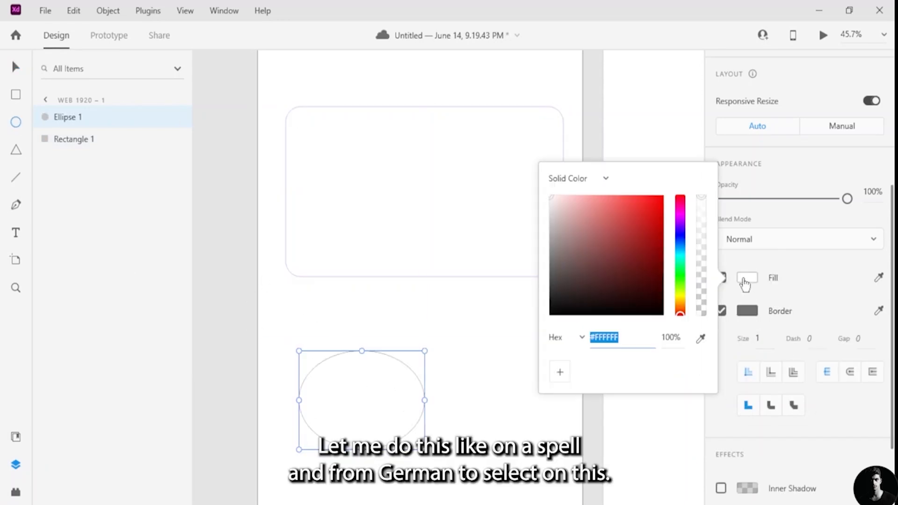
click(681, 280)
click(605, 242)
click(676, 413)
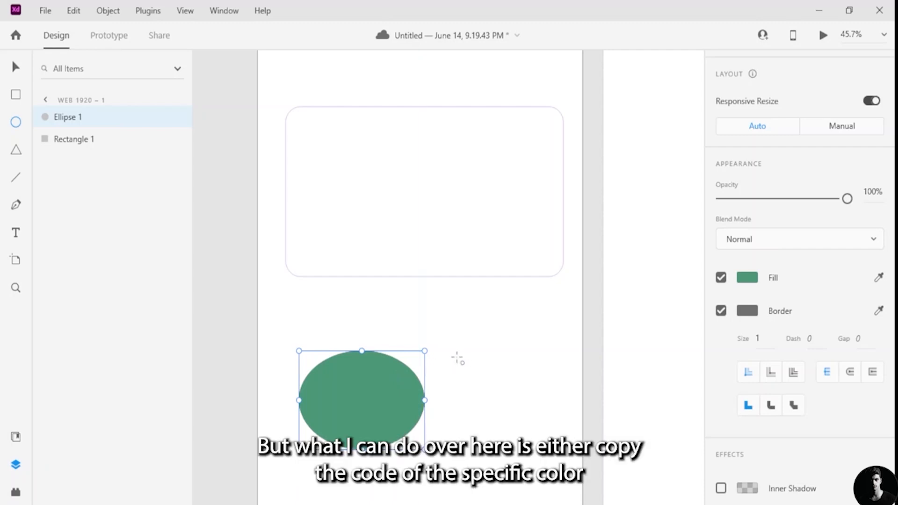
- Sample the ellipse's green with the eyedropper for the rectangle's border, and shift the border shade to #55AB86
click(15, 67)
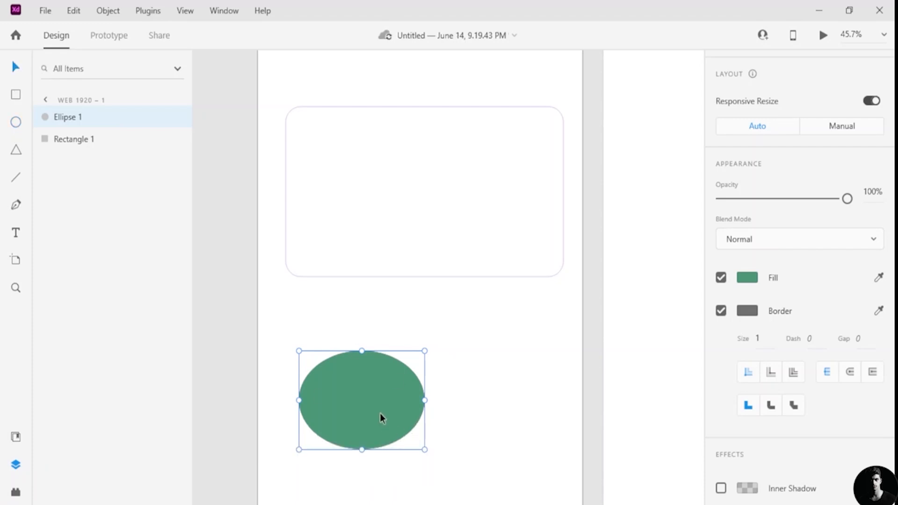
click(384, 245)
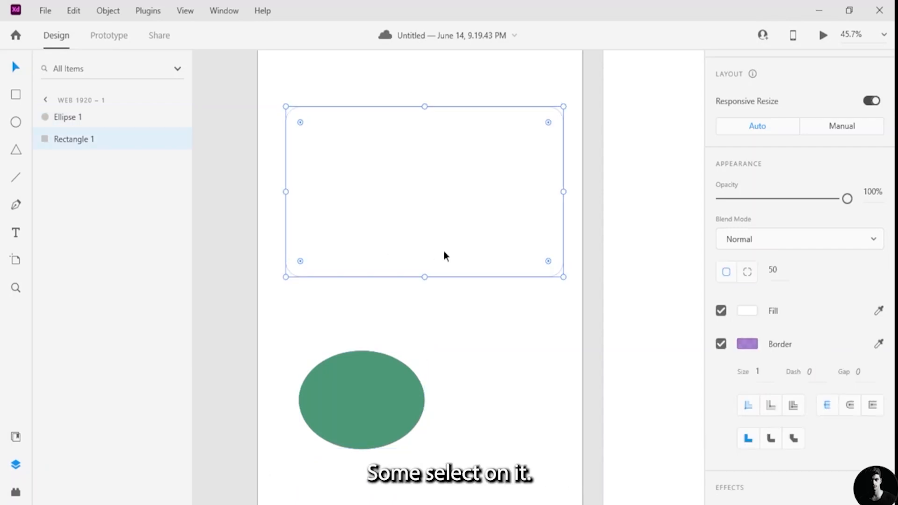
click(744, 344)
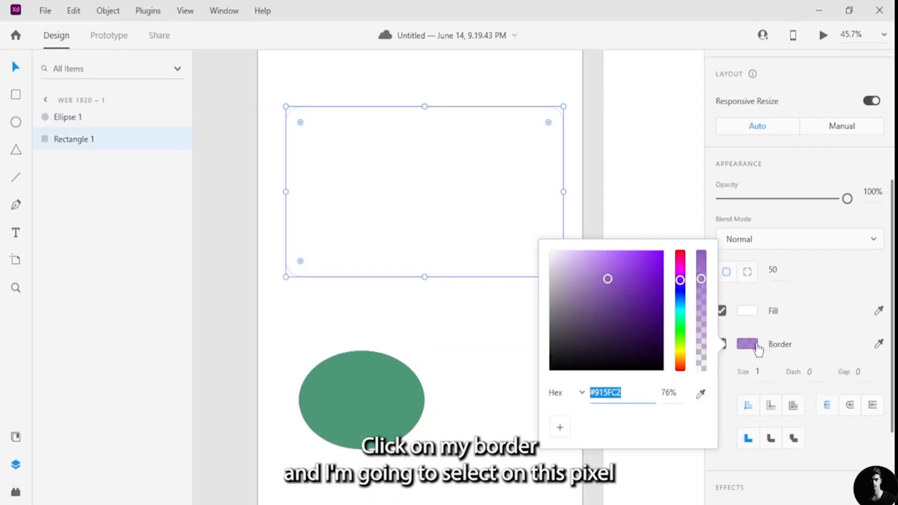
click(700, 397)
click(378, 400)
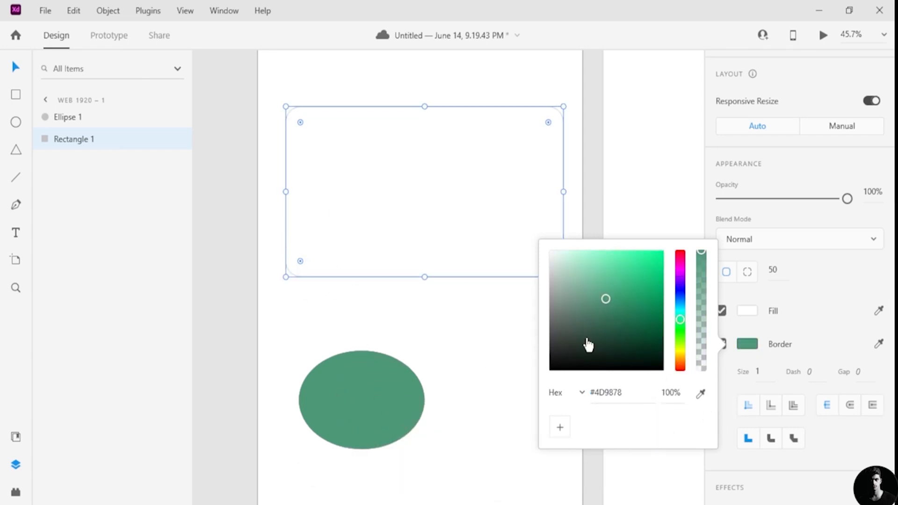
drag(588, 343, 601, 283)
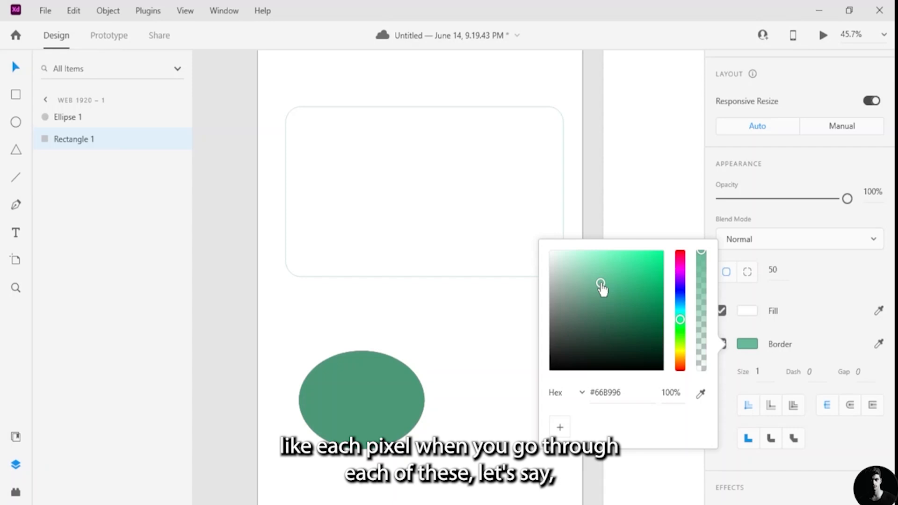
drag(600, 284, 607, 290)
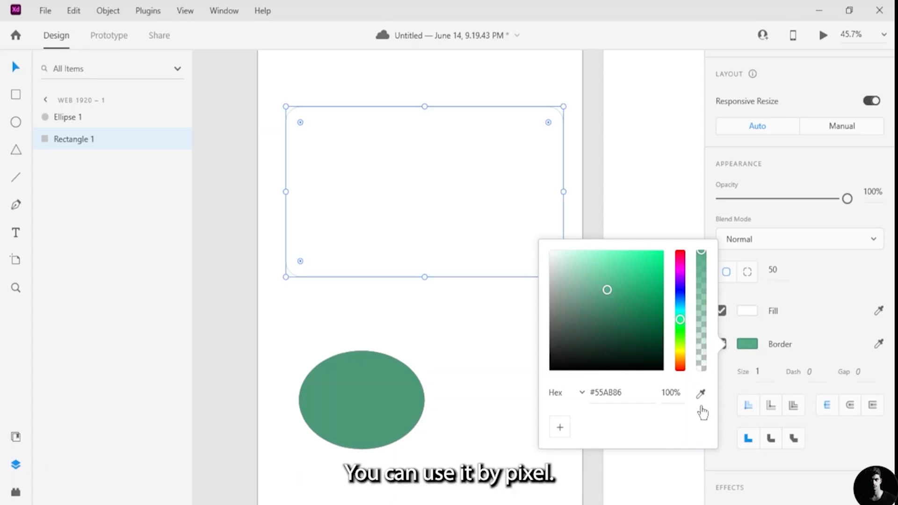
- Copy the ellipse's fill hex code #4D9878 and apply it to the rounded rectangle's border
click(391, 397)
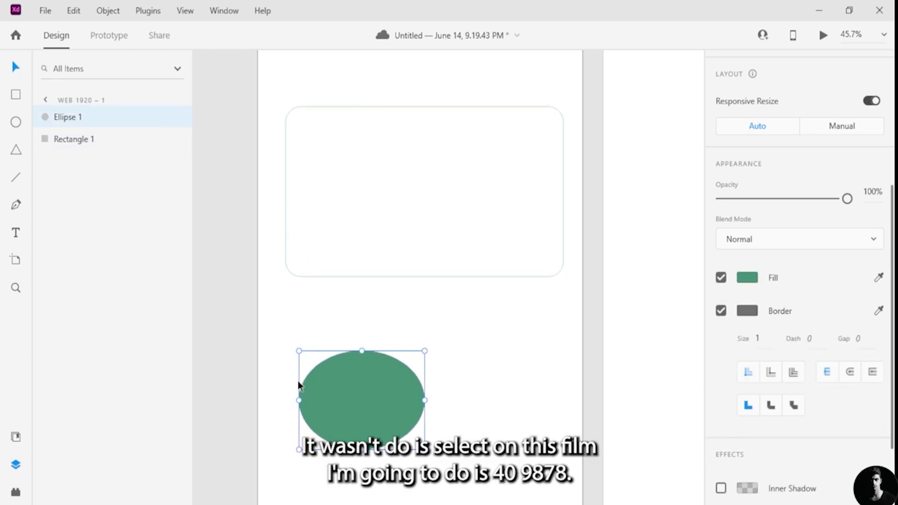
click(737, 277)
key(ctrl+c)
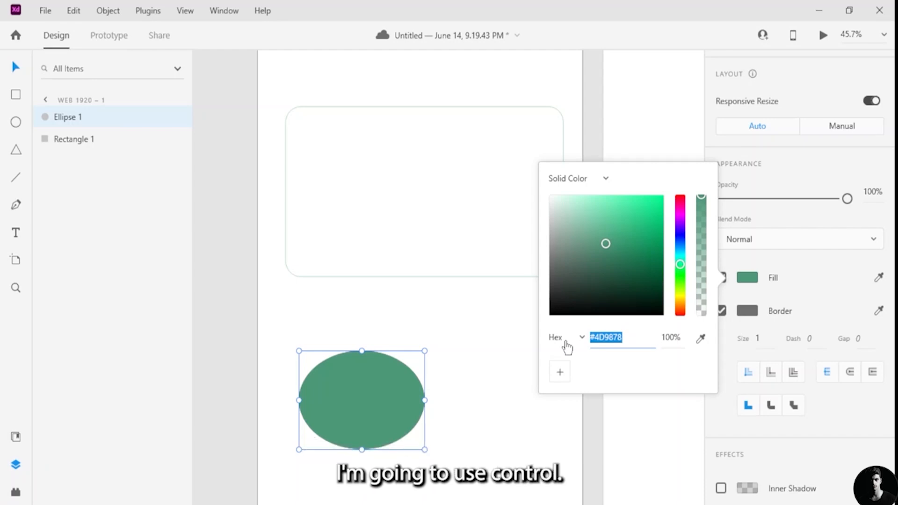
click(746, 321)
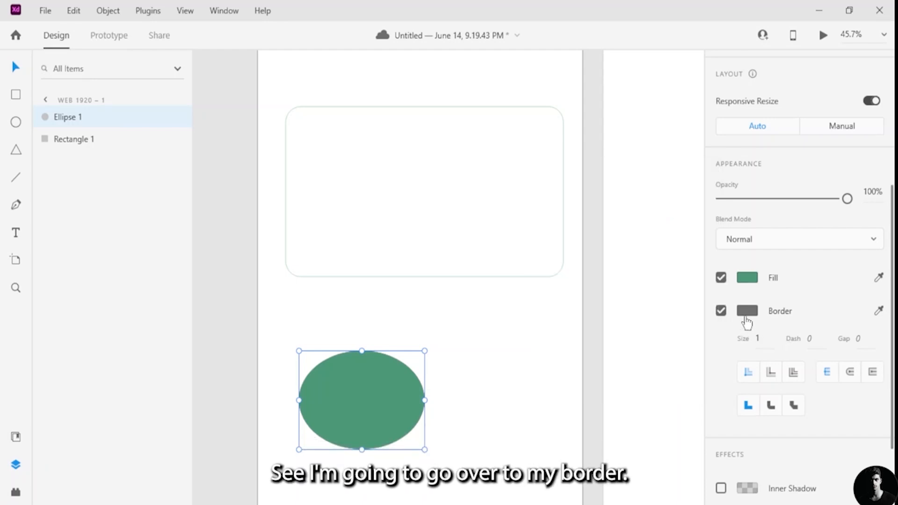
click(505, 274)
click(748, 344)
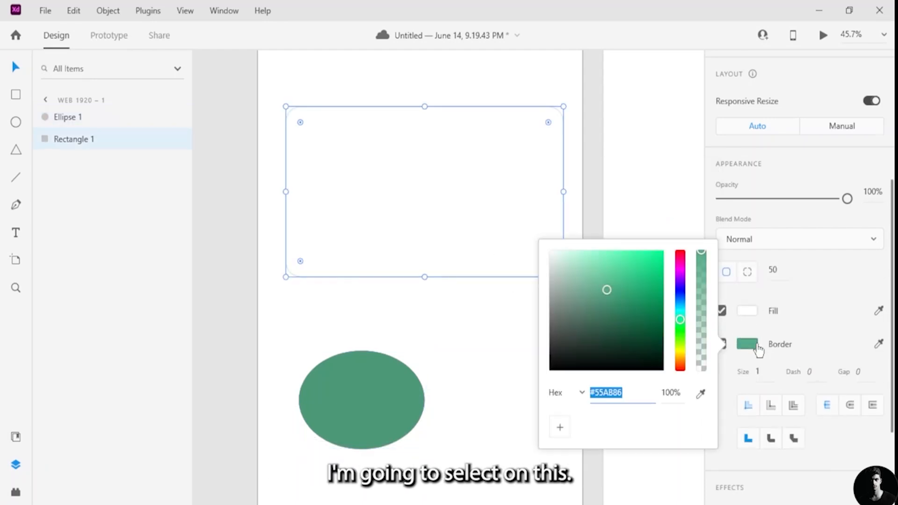
key(BackSpace)
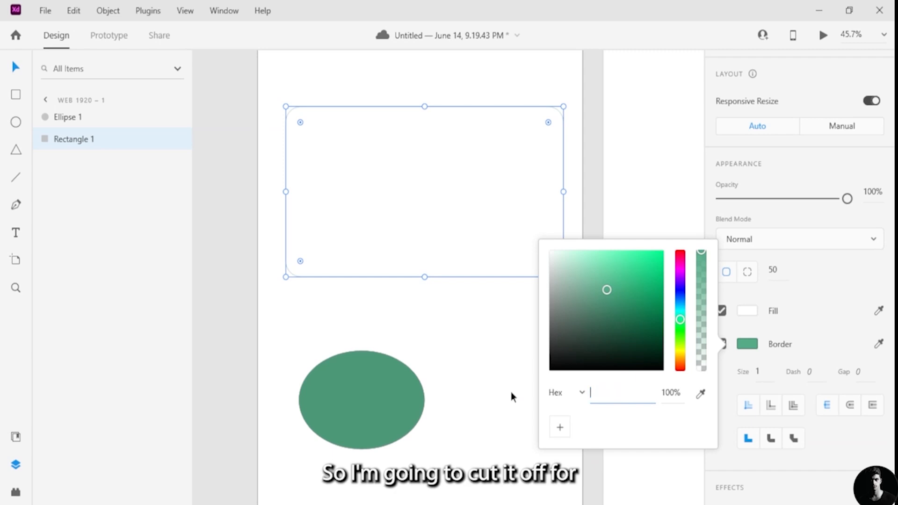
key(ctrl+v)
key(Return)
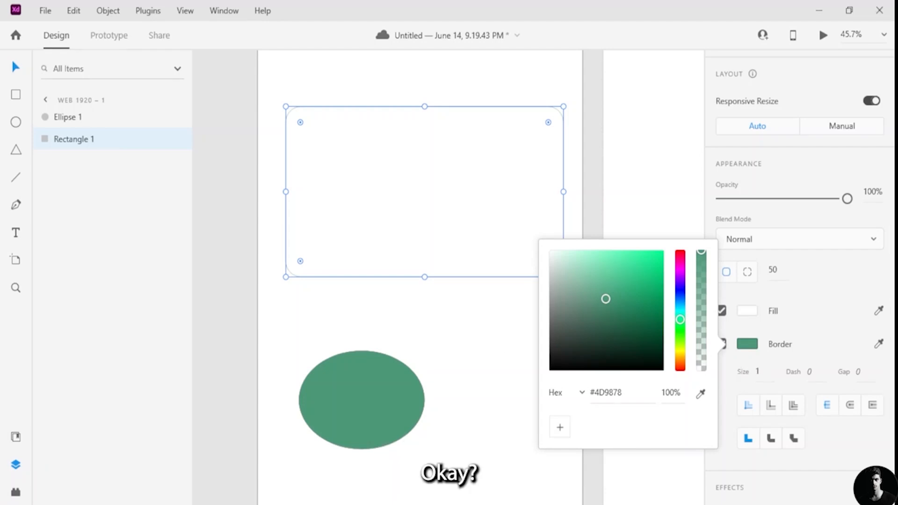
- Set the rounded rectangle's border size to 30
click(758, 373)
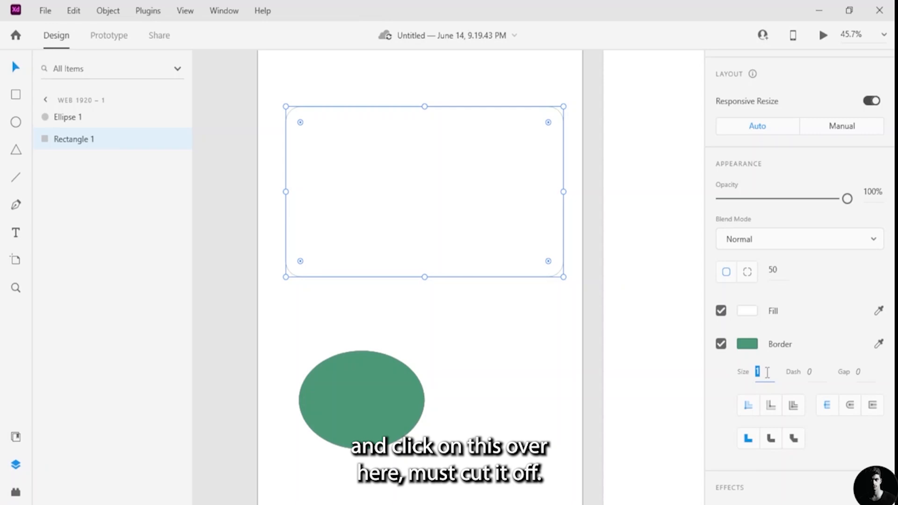
key(BackSpace)
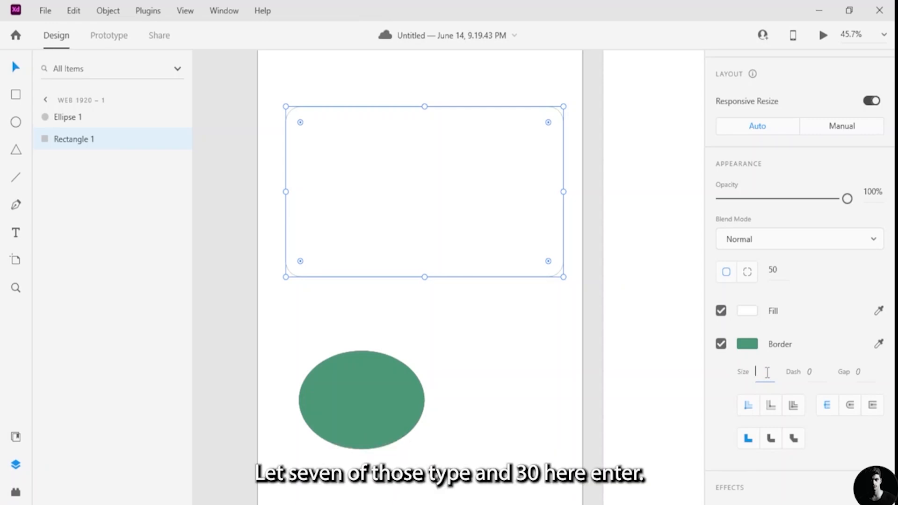
text(30)
key(Return)
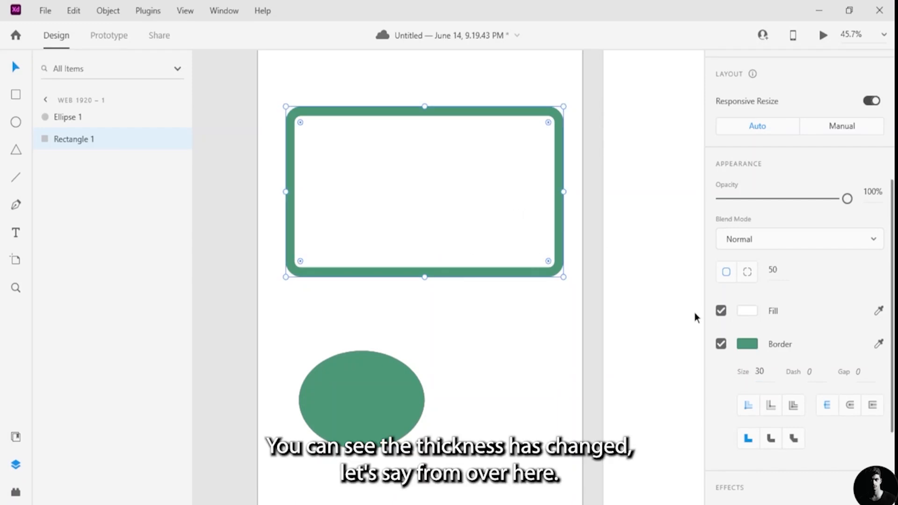
- Thicken the rounded rectangle's border to a size of 100
click(767, 372)
key(BackSpace)
text(100)
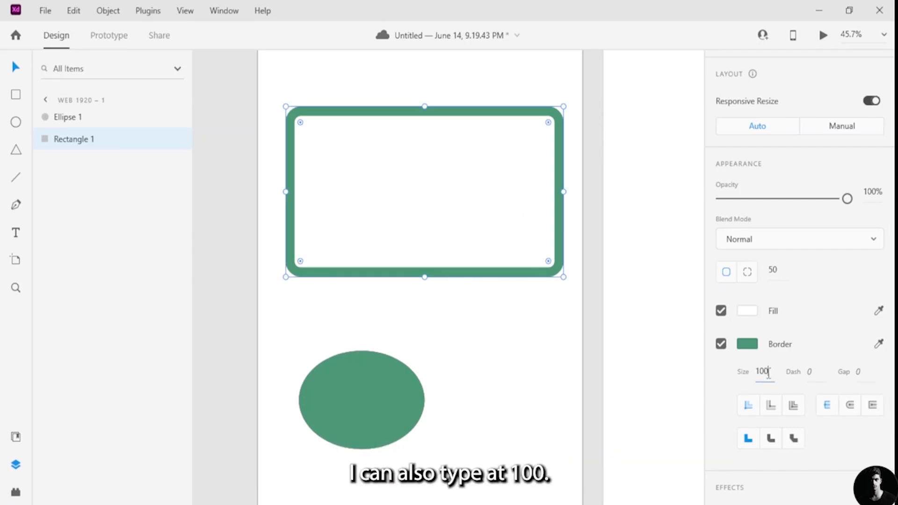
key(Return)
- Increase the rounded rectangle's border size to 200
click(768, 373)
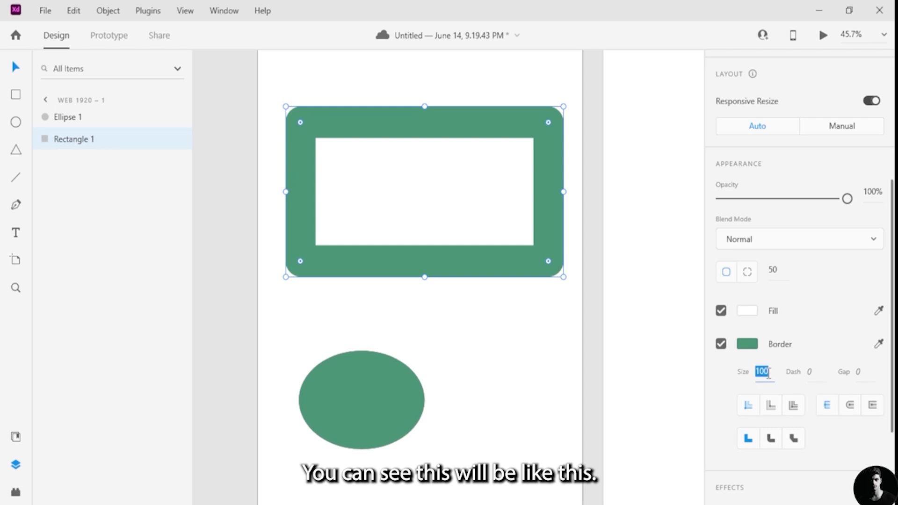
key(BackSpace)
text(200)
key(Return)
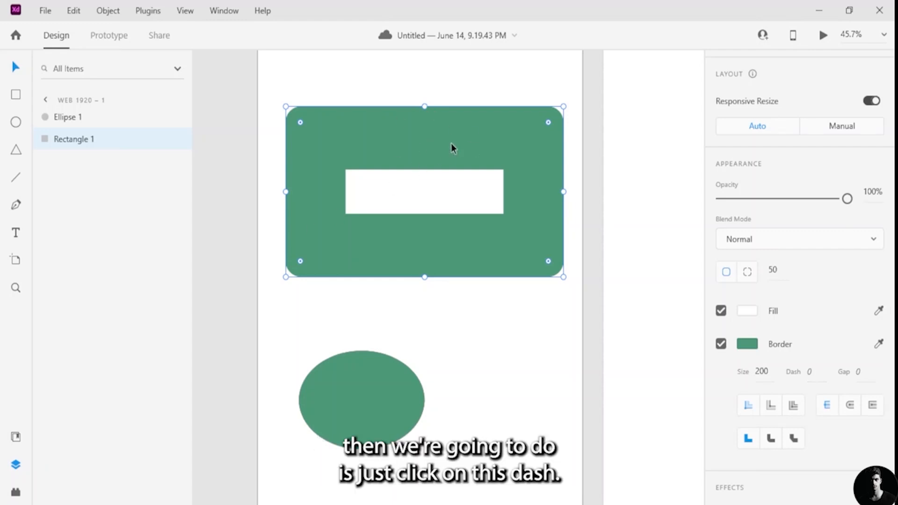
- Try dash lengths of 2 and 20 on the rounded rectangle's border
click(822, 380)
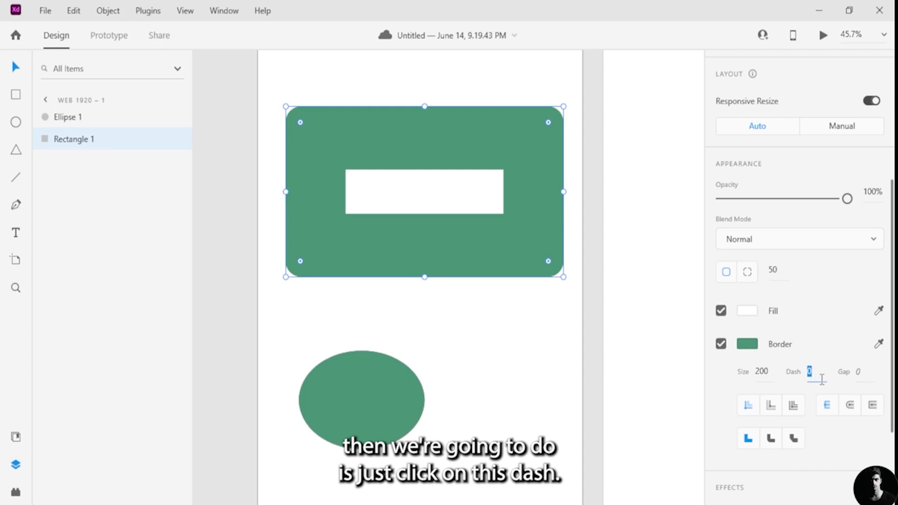
key(BackSpace)
text(2)
key(Return)
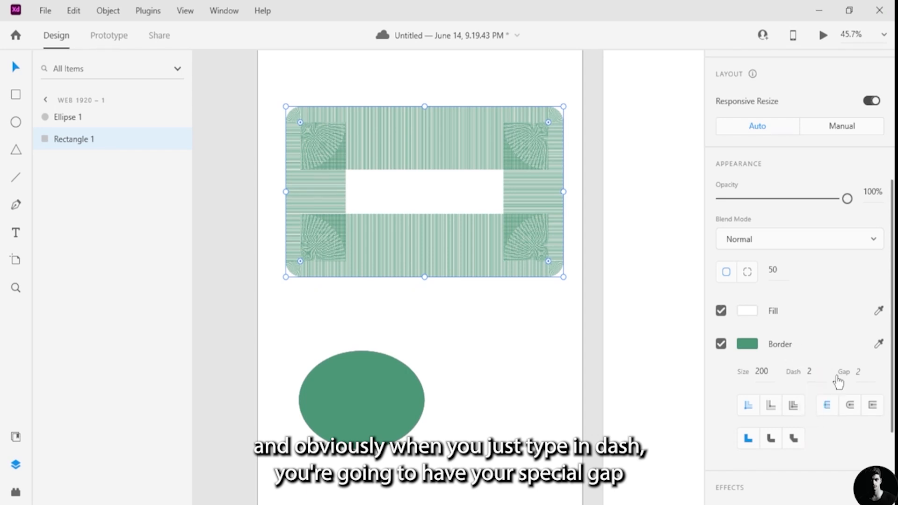
click(813, 371)
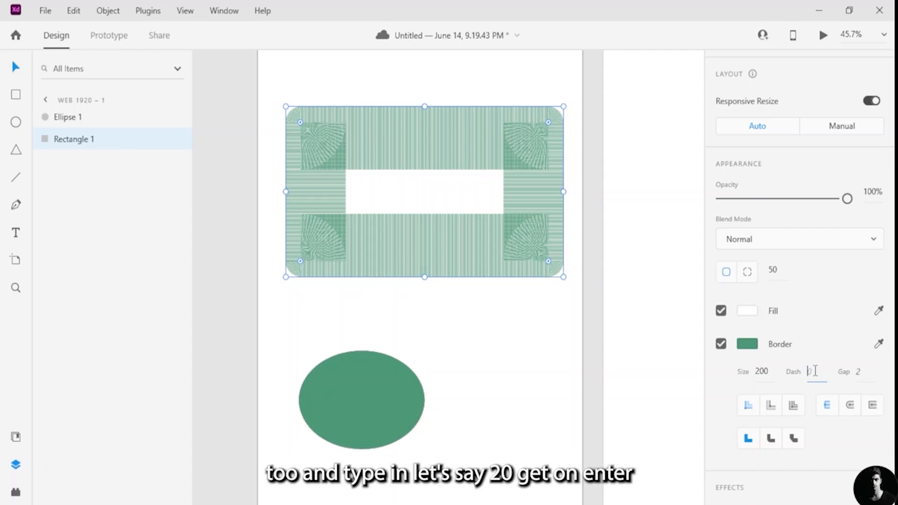
text(20)
key(Return)
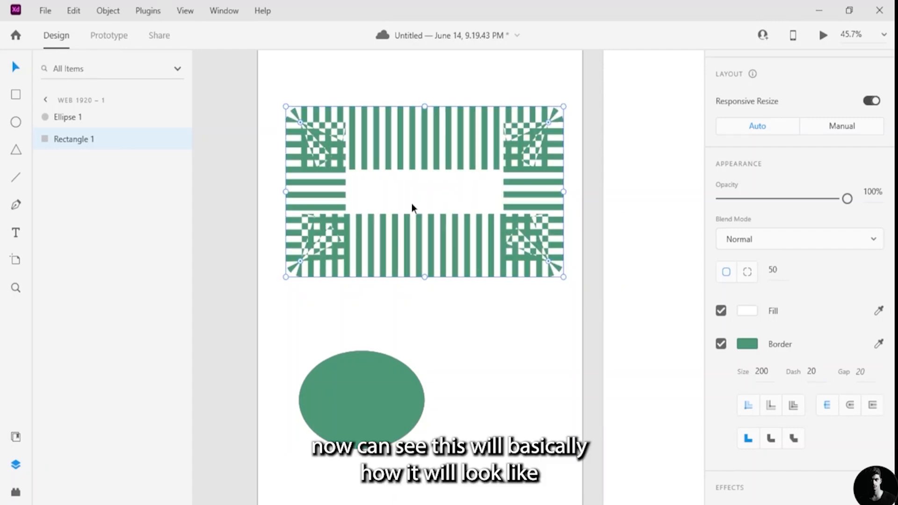
- Try gaps of 2 and 10 between the dashes of the rounded rectangle's border
click(876, 371)
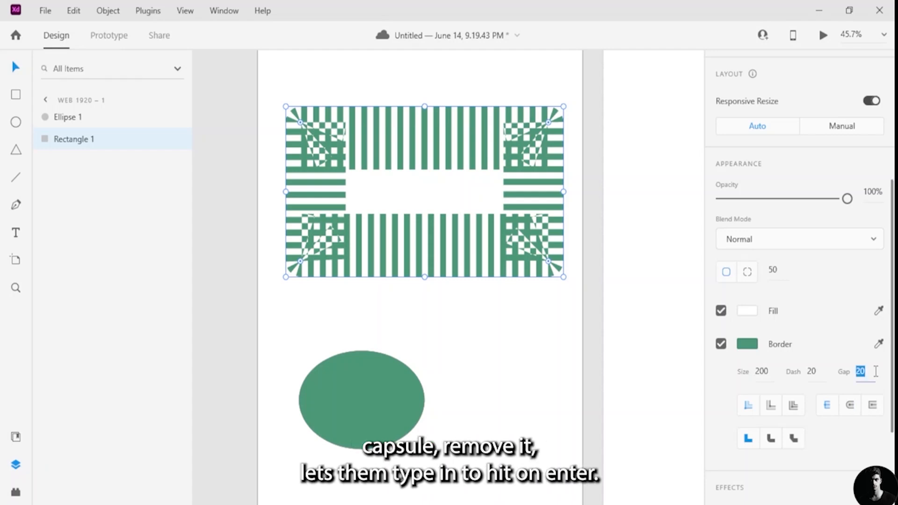
key(BackSpace)
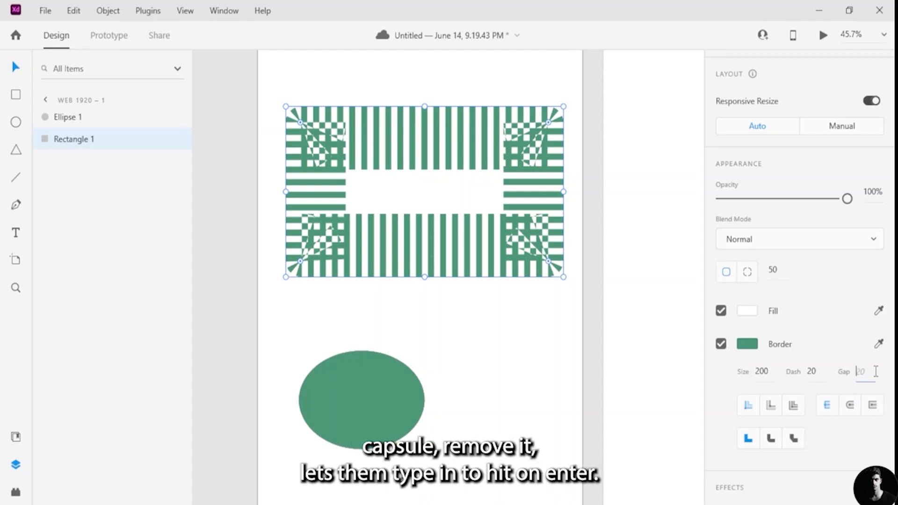
text(2)
key(Return)
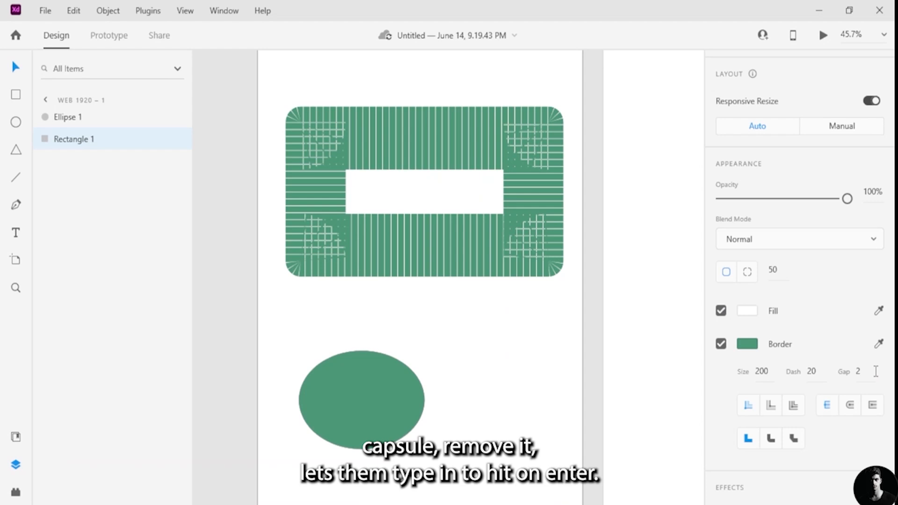
double_click(876, 371)
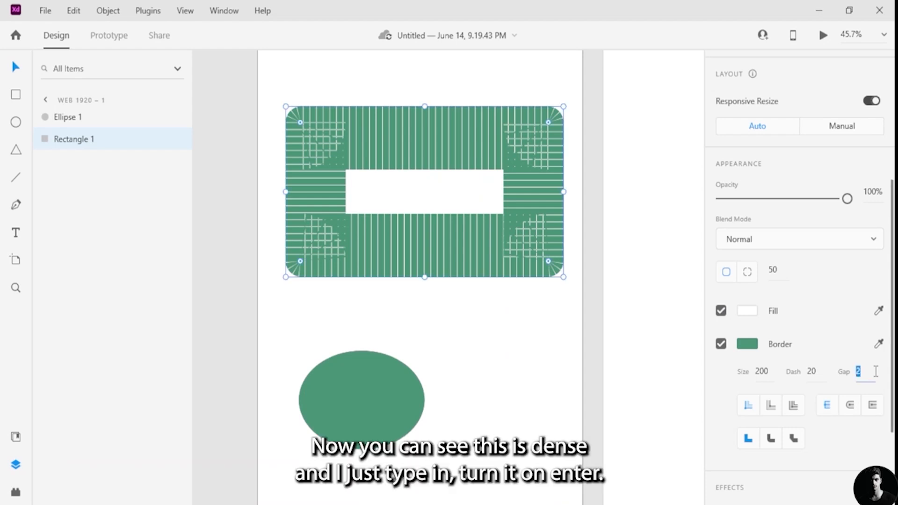
key(BackSpace)
text(10)
key(Return)
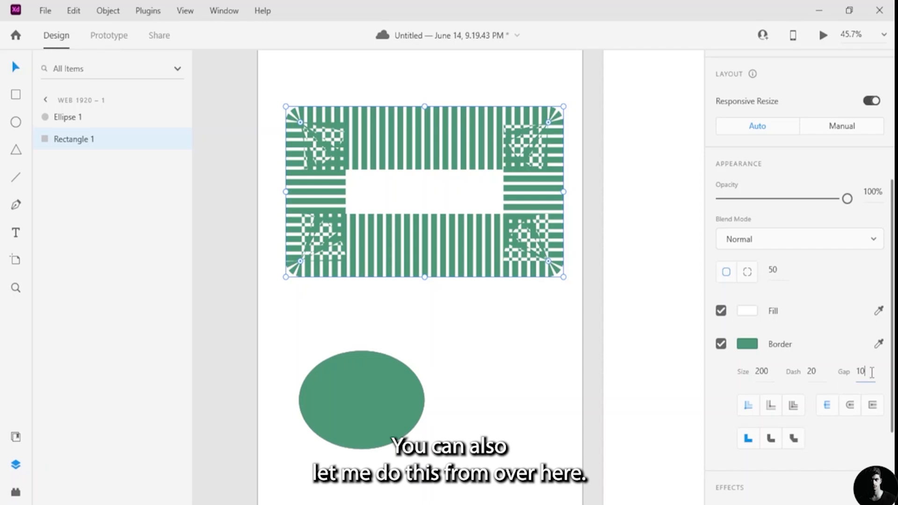
- Set the rounded rectangle's border gap to 30 and its border size to 100
double_click(872, 372)
key(BackSpace)
text(30)
key(Return)
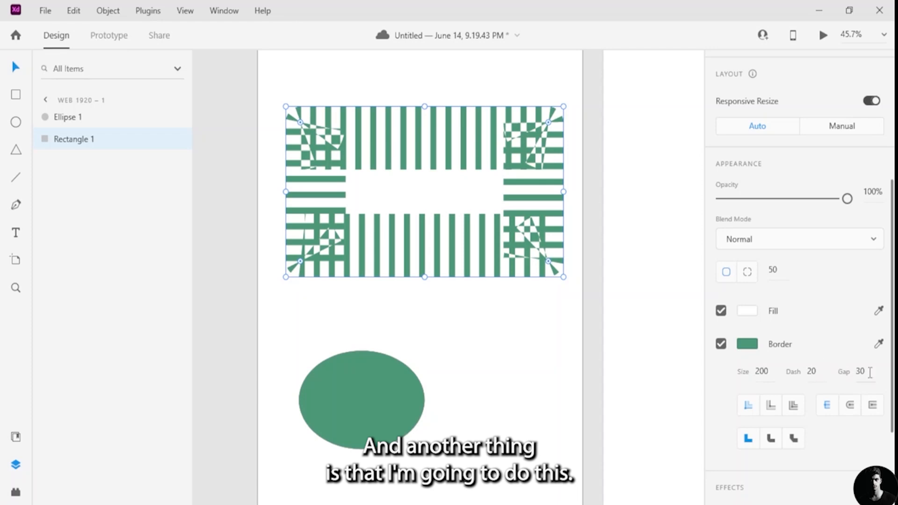
click(769, 370)
text(100)
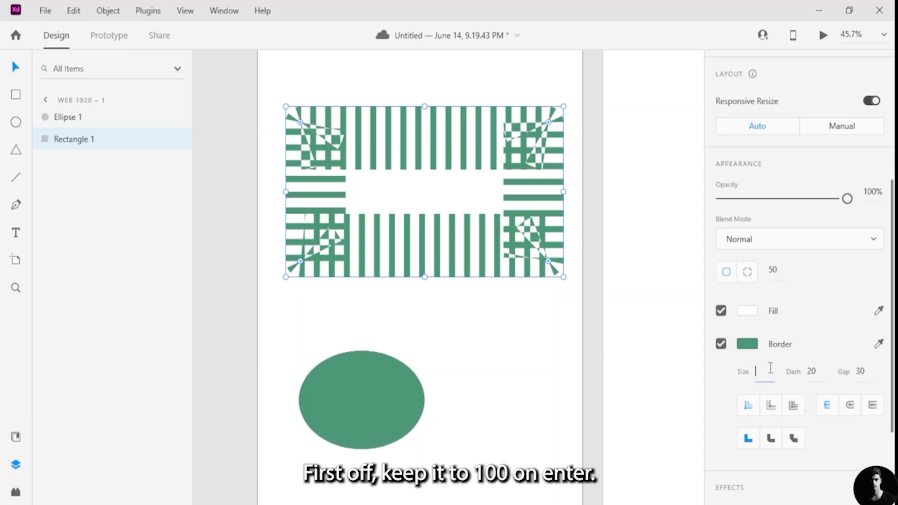
key(Return)
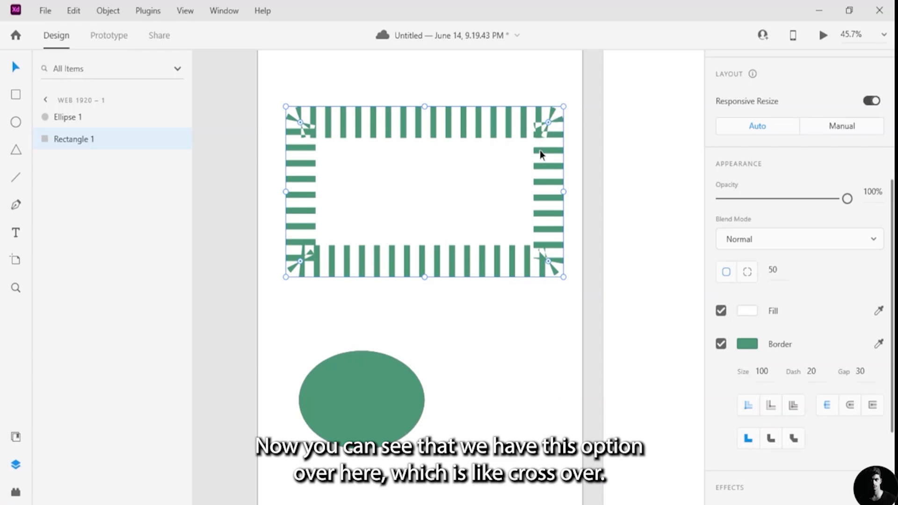
- Try dash lengths of 30 and 1 on the rounded rectangle's border
click(816, 370)
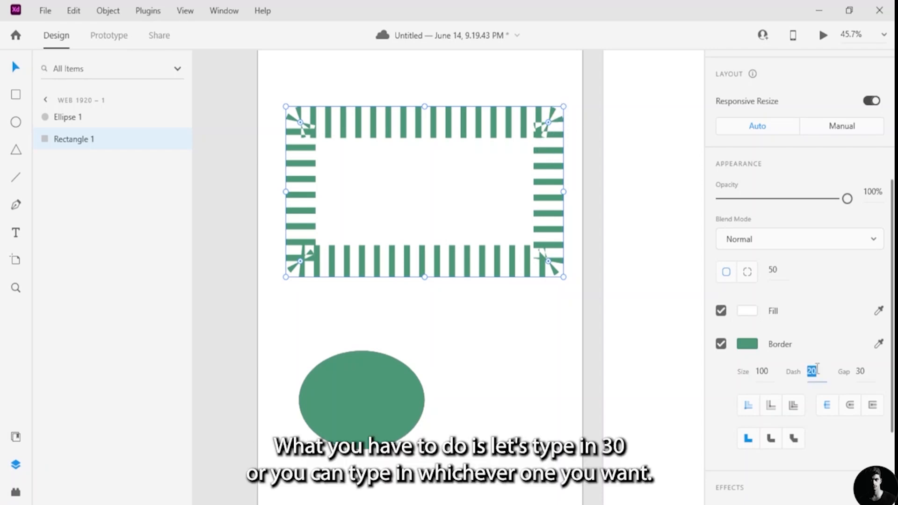
text(30)
key(Return)
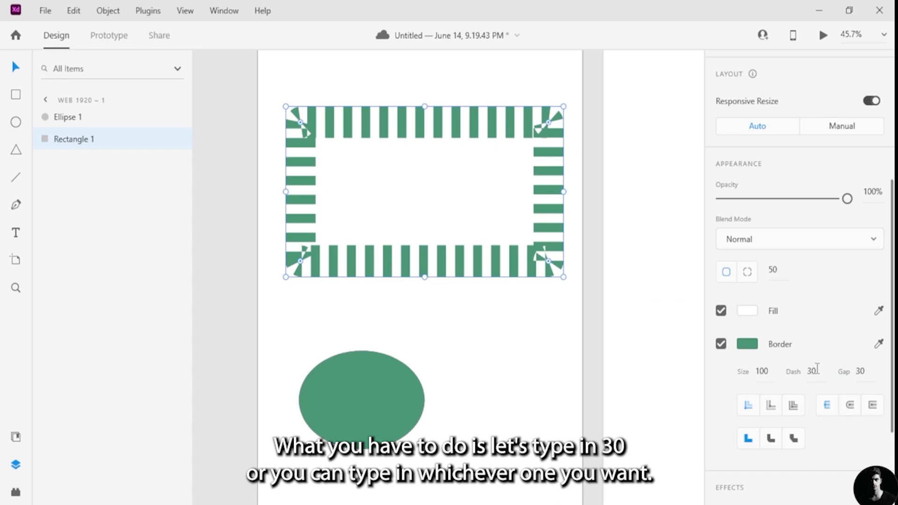
click(816, 370)
text(1)
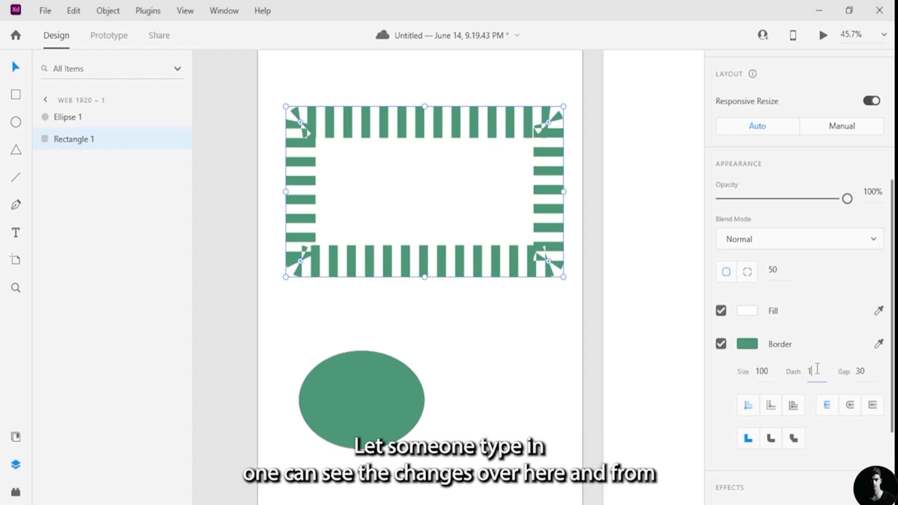
key(Return)
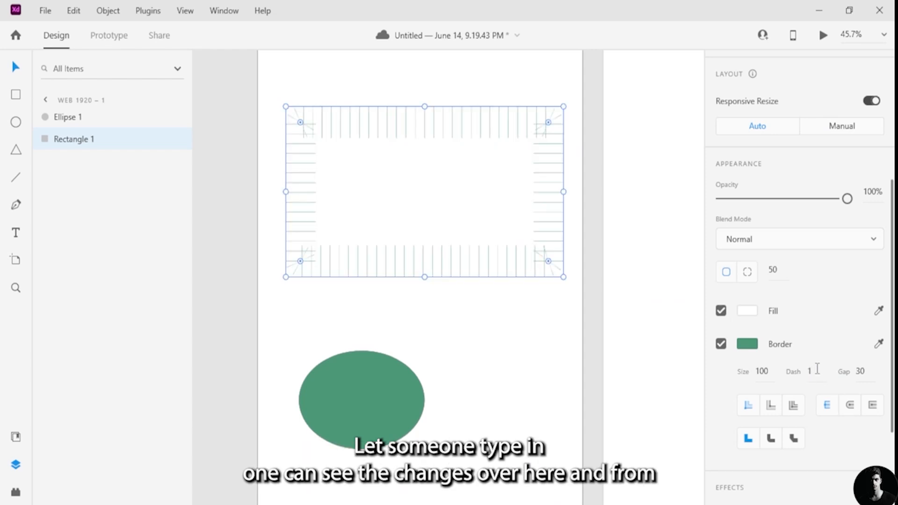
- Try border gaps of 4 and 50 on the rounded rectangle
click(866, 373)
key(BackSpace)
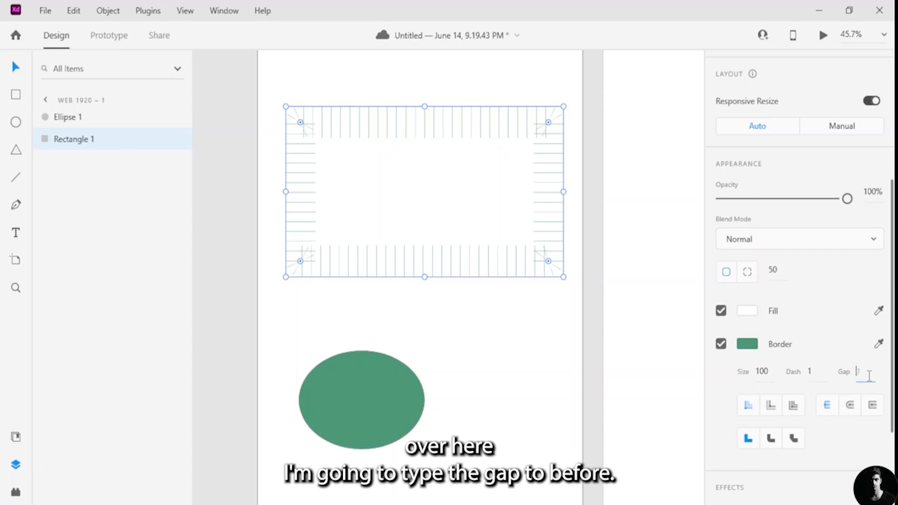
text(4)
key(Return)
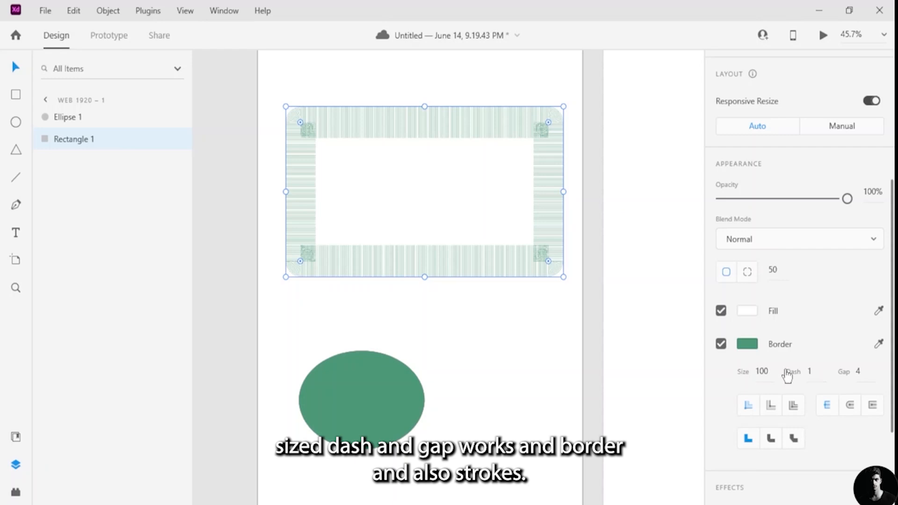
click(818, 373)
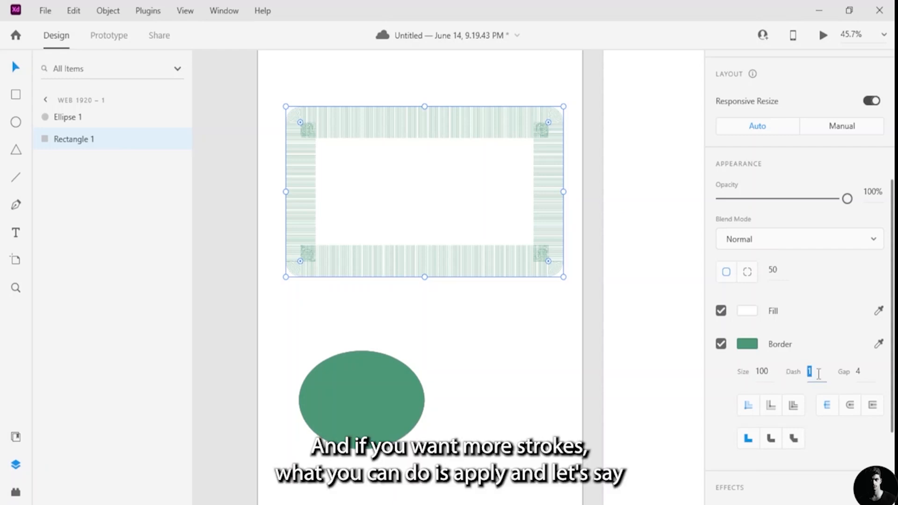
click(865, 371)
key(BackSpace)
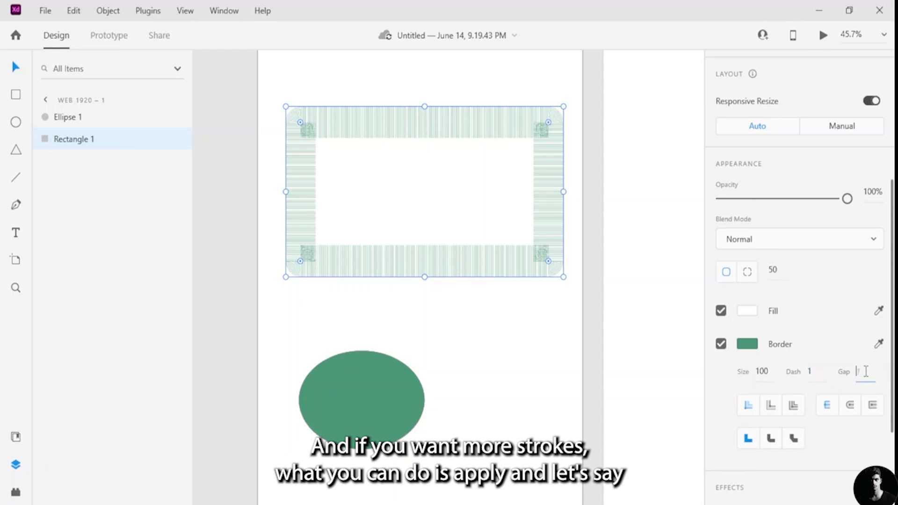
text(50)
key(Return)
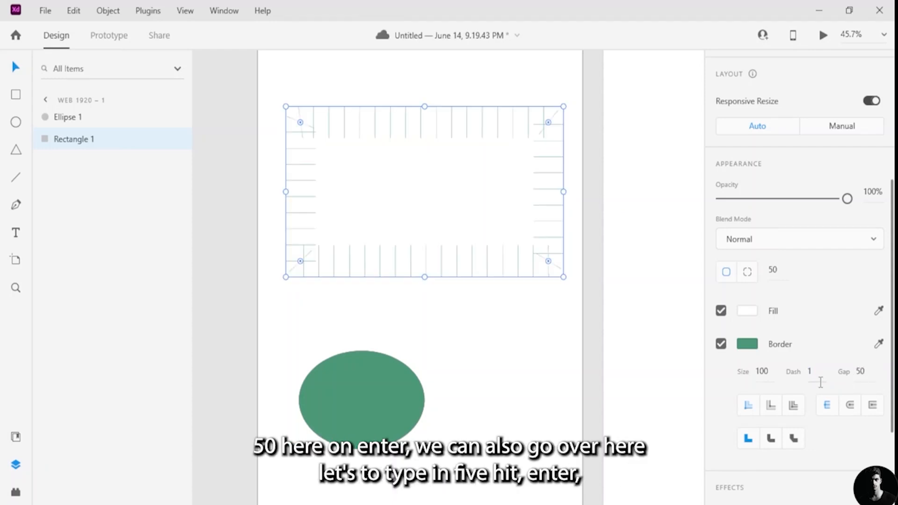
- Set the rounded rectangle's border dash to 5 and its size to 3, and deselect the shape
click(817, 371)
key(BackSpace)
text(5)
key(Return)
click(770, 371)
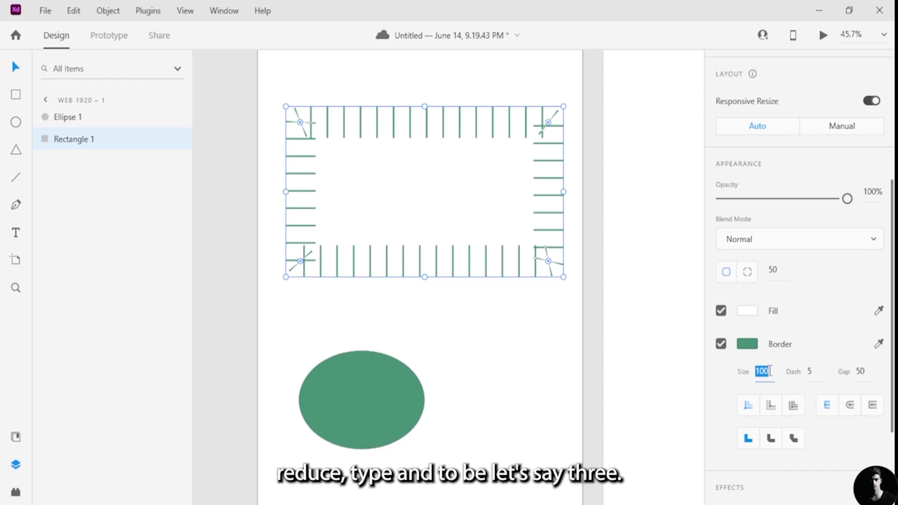
key(BackSpace)
text(3)
key(Return)
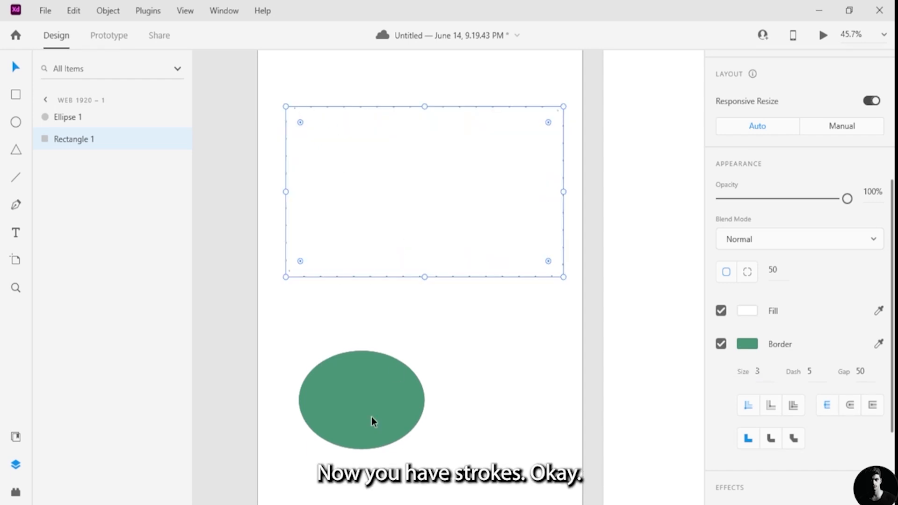
click(434, 349)
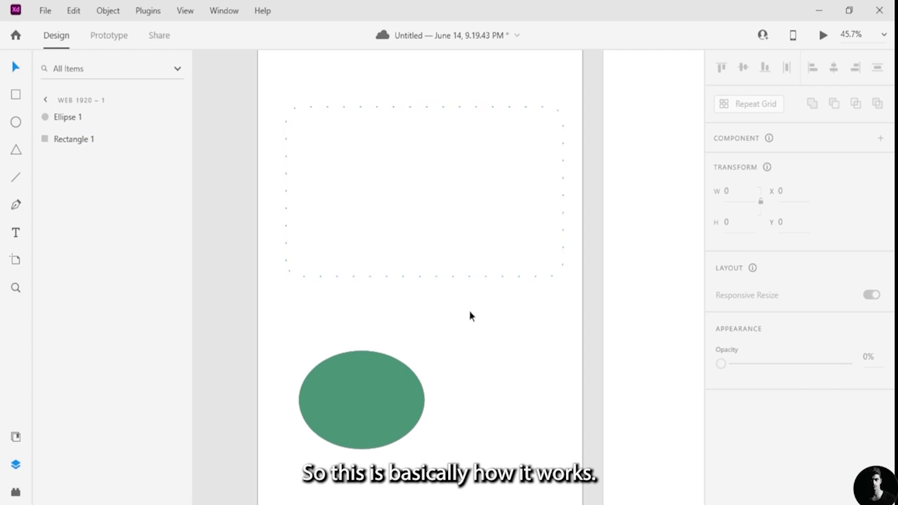
- Reduce the rounded rectangle's border gap to 10 and deselect the shape
click(473, 270)
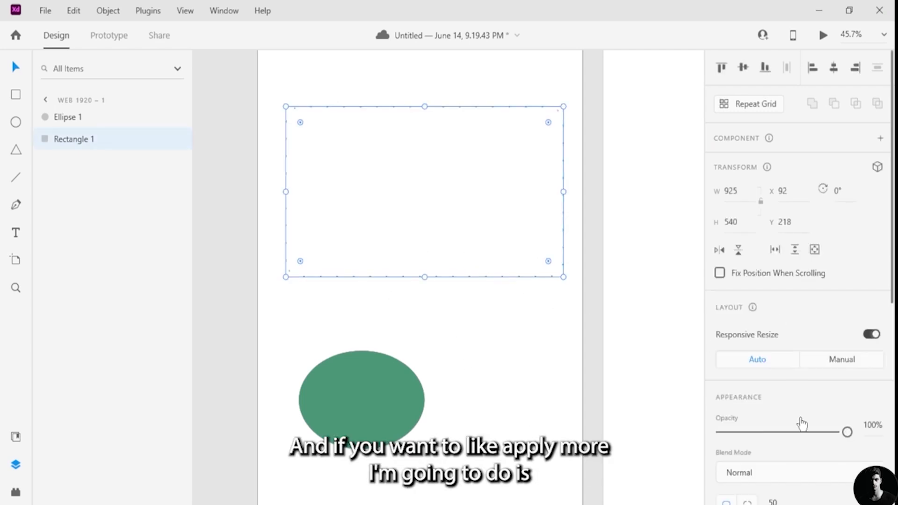
scroll(815, 340, down, 5)
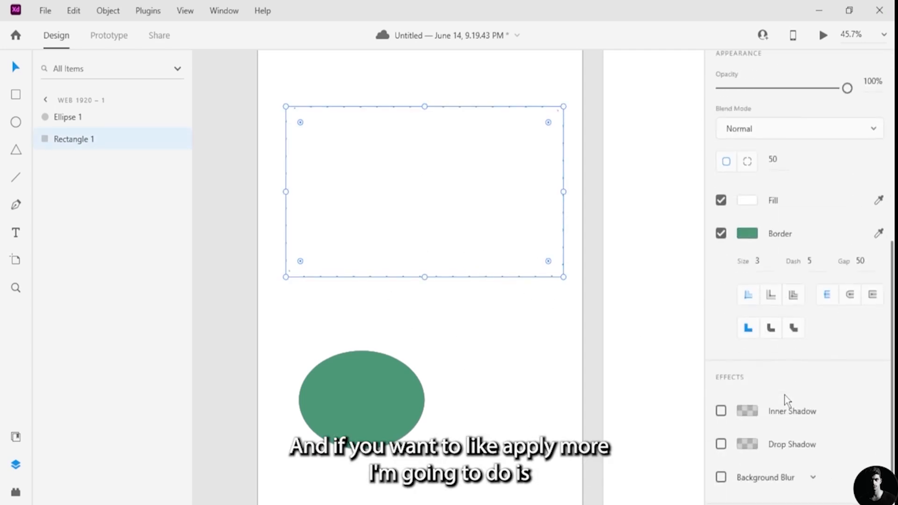
click(822, 264)
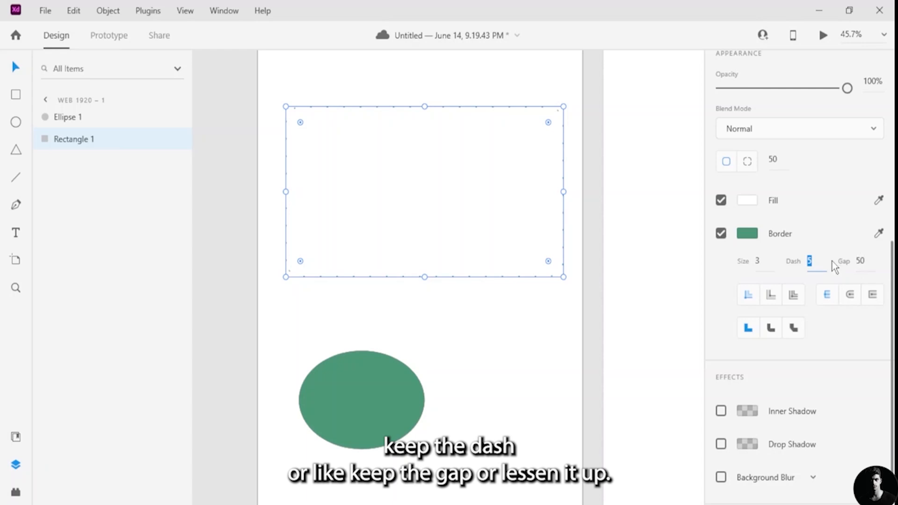
click(872, 261)
text(10)
key(Return)
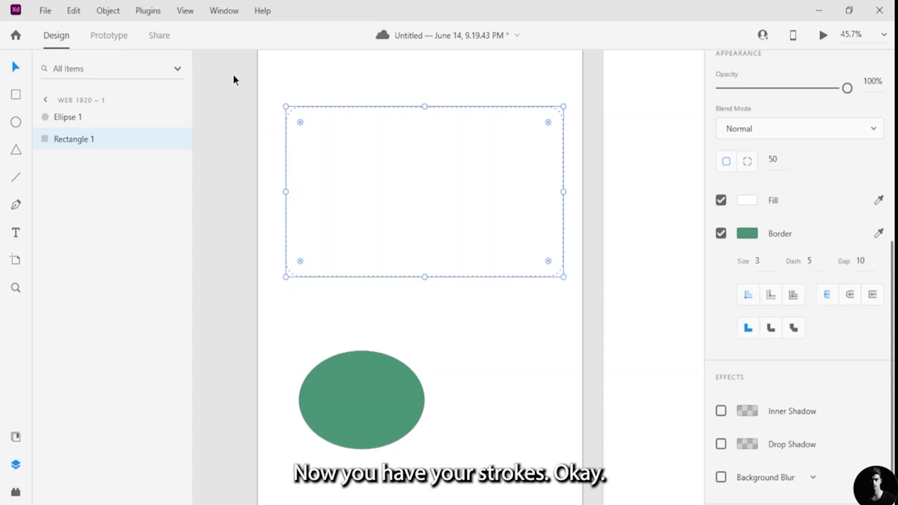
click(509, 328)
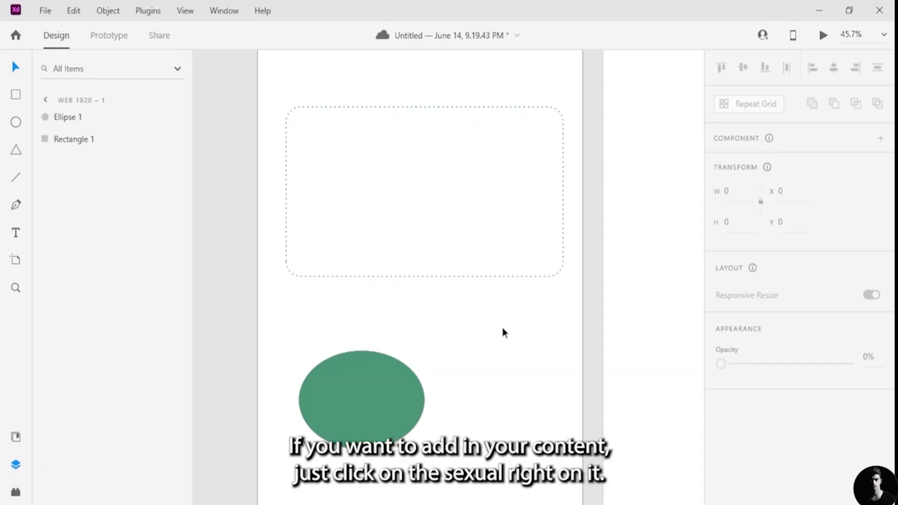
- Add the text "This is an example" inside the upper part of the dashed rectangle
click(31, 232)
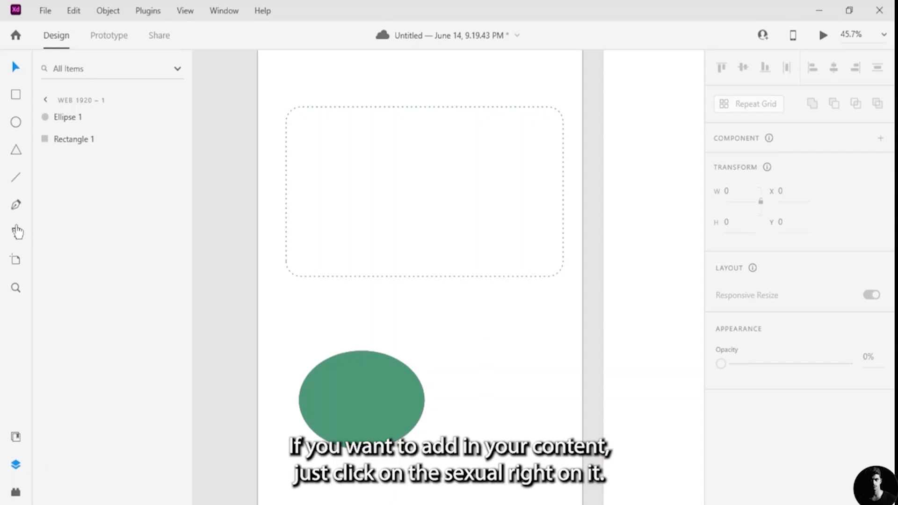
click(394, 147)
text(THI)
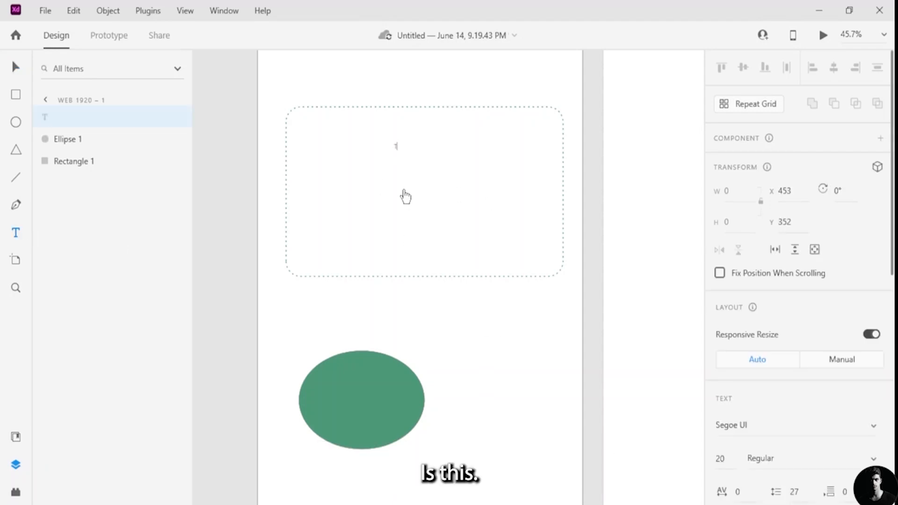
key(BackSpace)
key(BackSpace)
text(his is an)
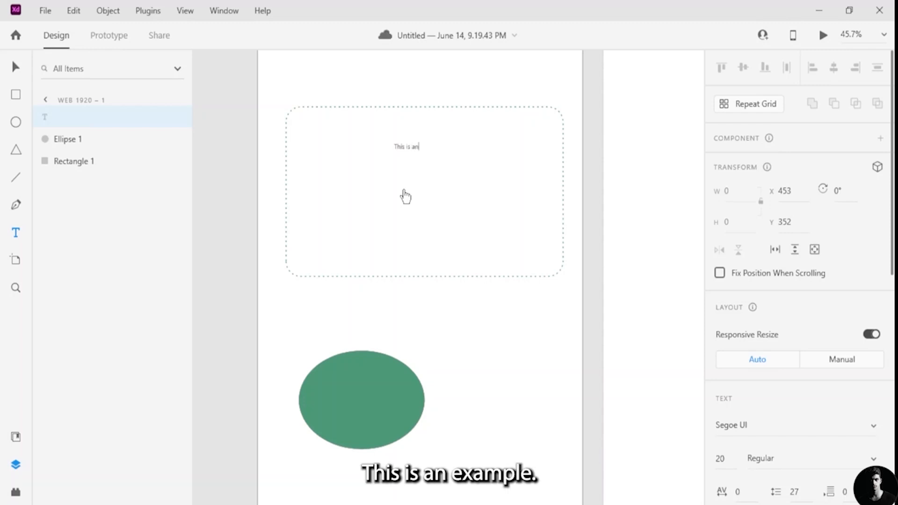
text( example)
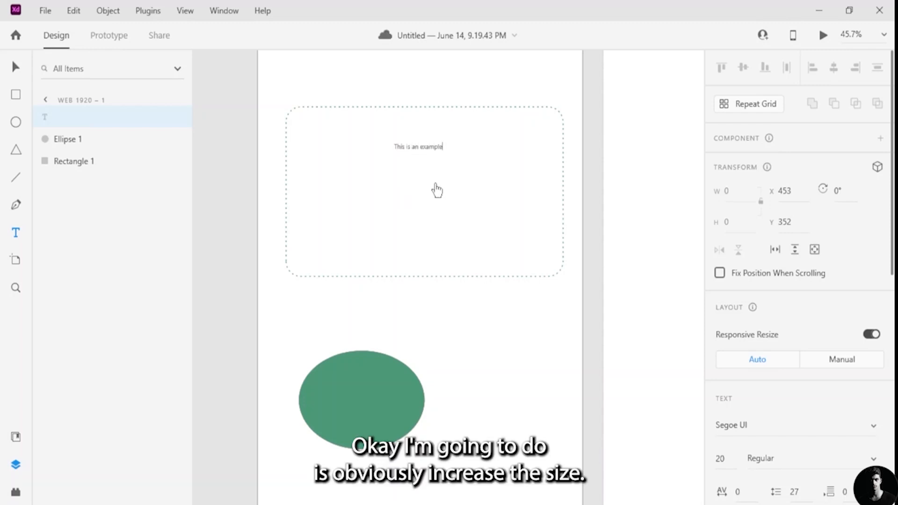
- Set the font size of the whole text "This is an example" to 60
drag(443, 149, 387, 147)
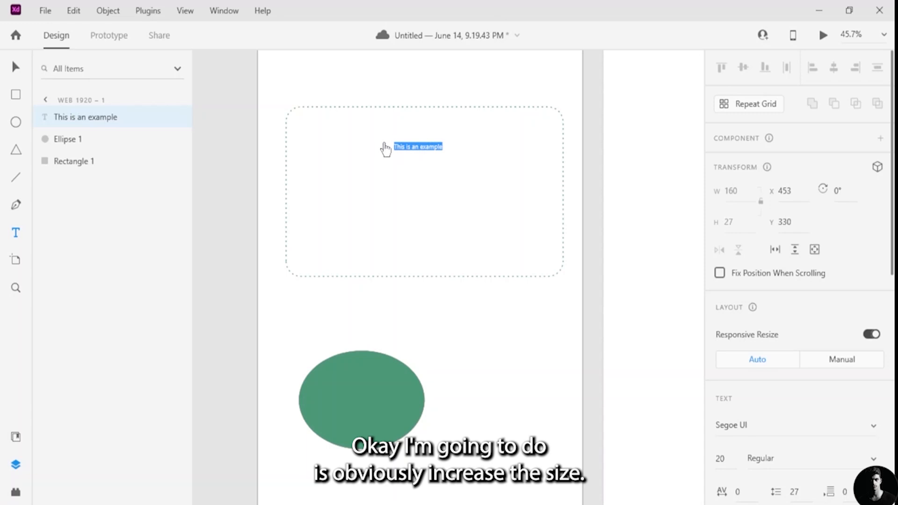
key(ctrl+1)
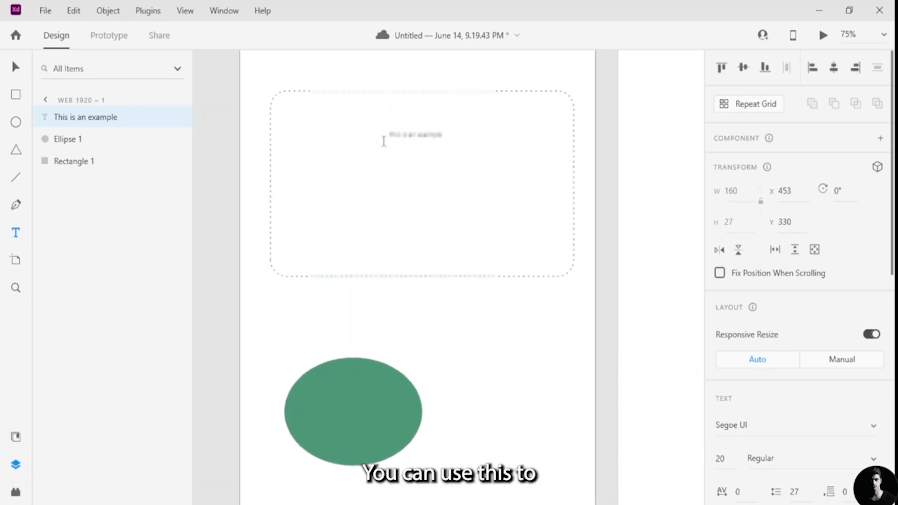
key(ctrl+0)
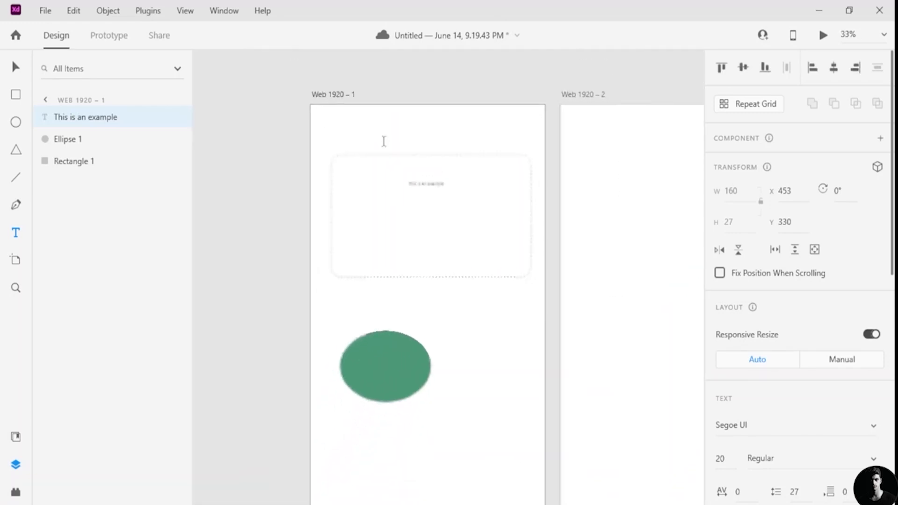
click(440, 184)
key(ctrl+a)
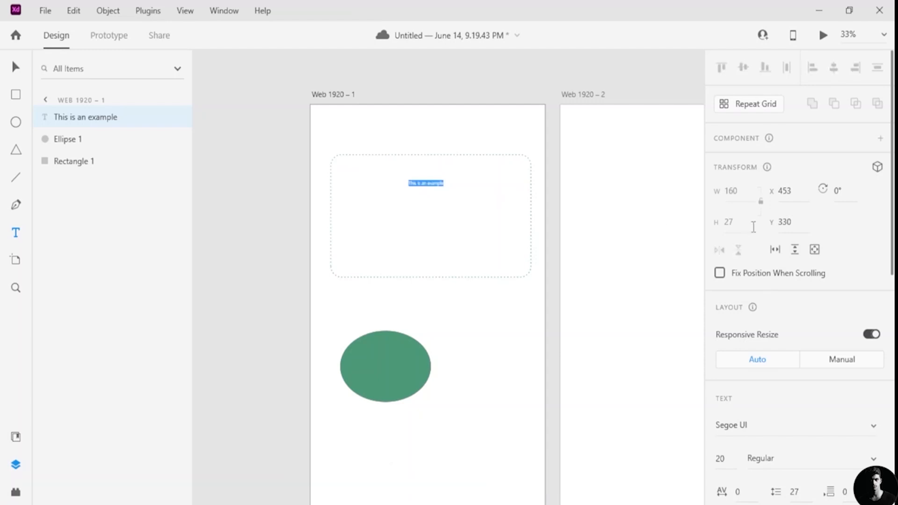
scroll(764, 329, down, 6)
click(730, 192)
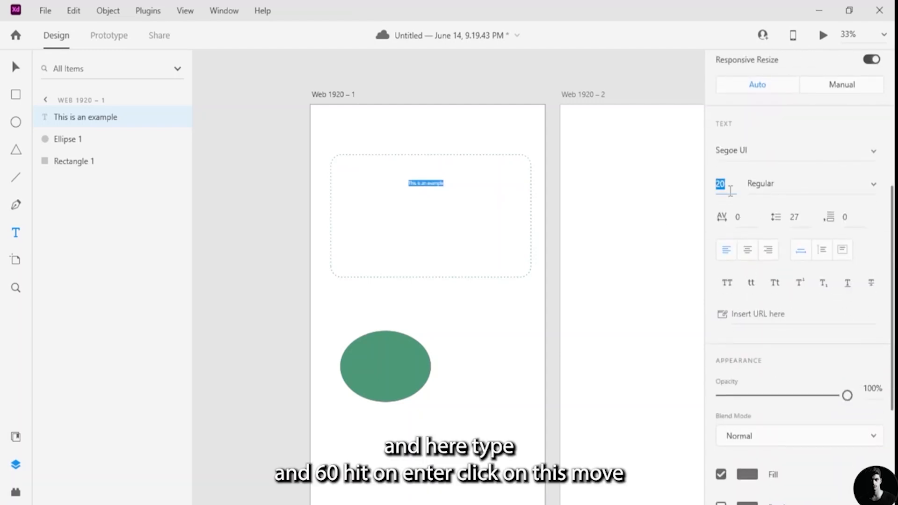
key(BackSpace)
text(60)
key(Return)
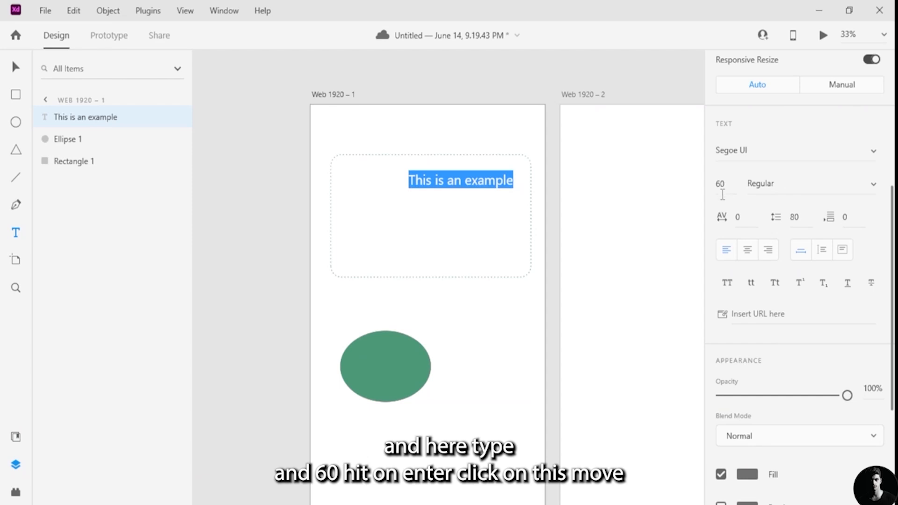
- Move the text to the horizontal centre of the dashed rectangle, slightly above its middle, and deselect it
click(15, 68)
drag(497, 179, 457, 212)
click(288, 230)
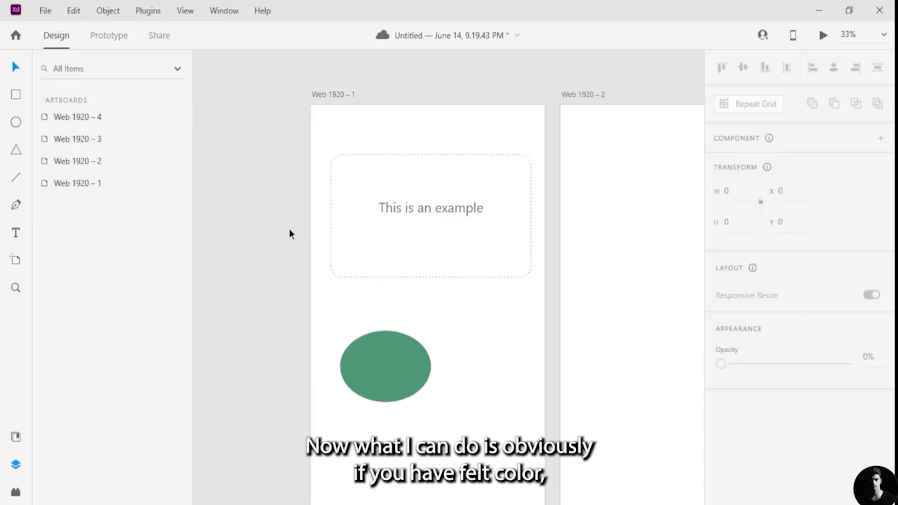
- Bring the rounded rectangle above the text in the layer order and return it beneath the ellipse
click(411, 259)
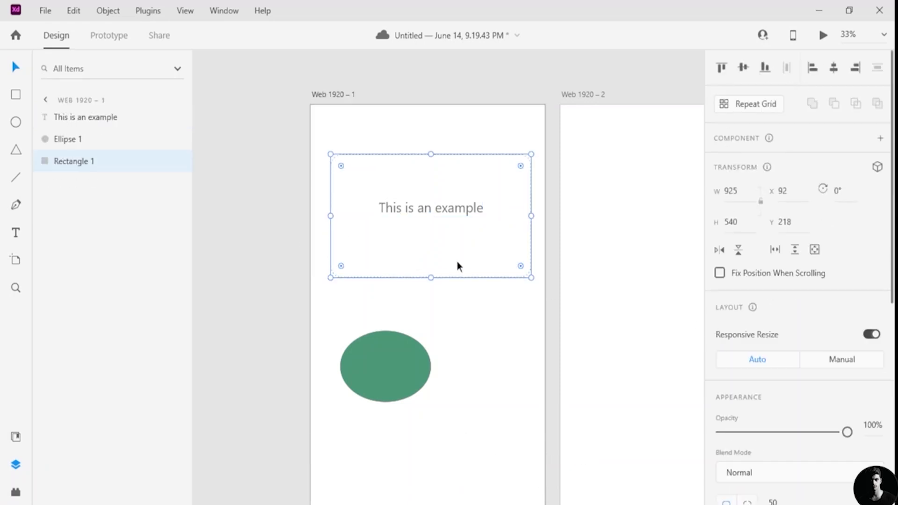
drag(86, 161, 105, 118)
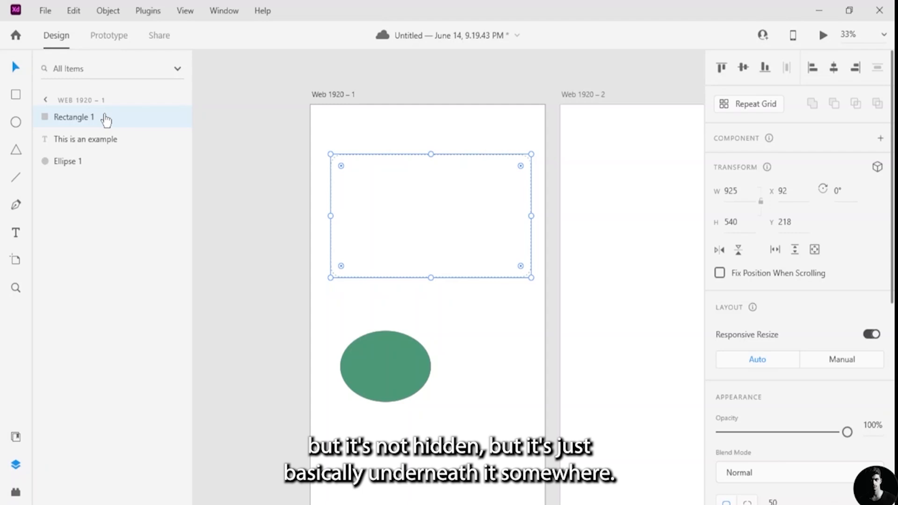
drag(104, 118, 105, 168)
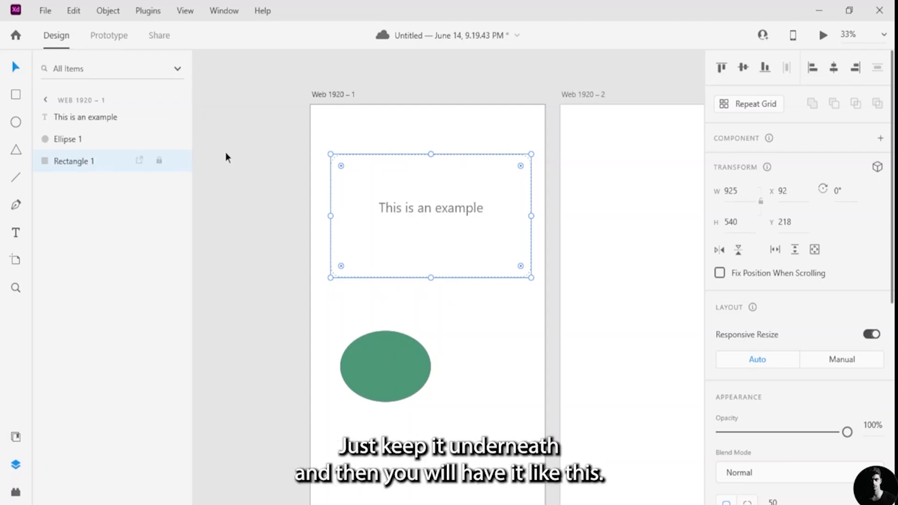
- Move the green ellipse into the rounded rectangle behind the text, at about X 345, Y 304
drag(383, 378, 429, 220)
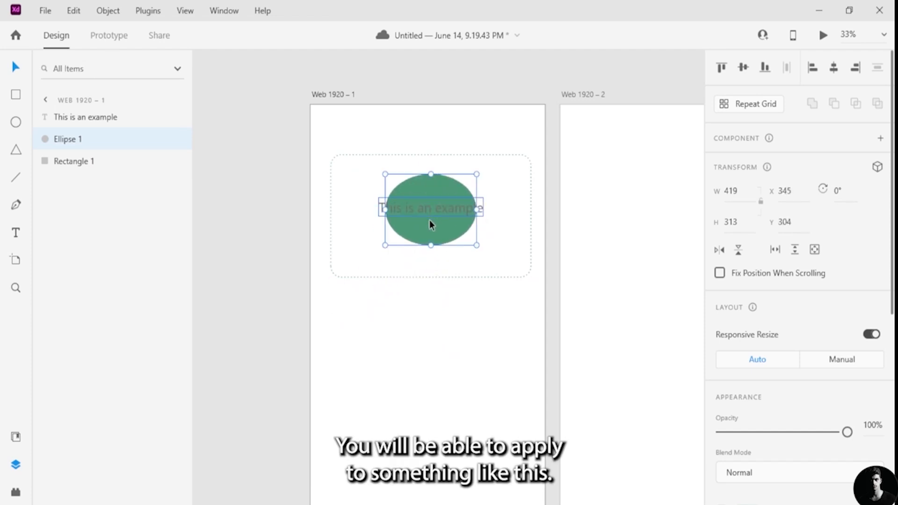
mouse_move(96, 148)
mouse_down()
mouse_move(98, 170)
mouse_move(111, 115)
mouse_move(114, 146)
mouse_up()
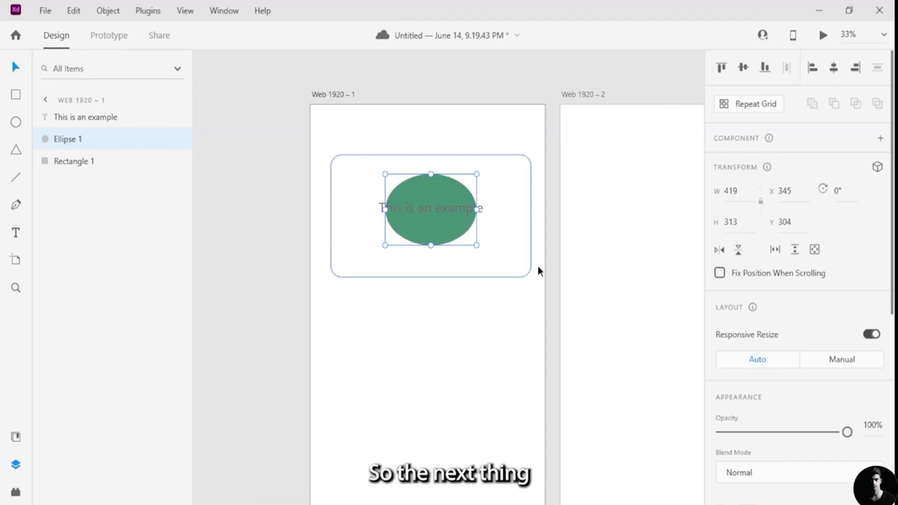
- Zoom to the rounded rectangle and leave it selected
scroll(538, 266, down, 1)
scroll(767, 353, down, 5)
scroll(779, 358, down, 1)
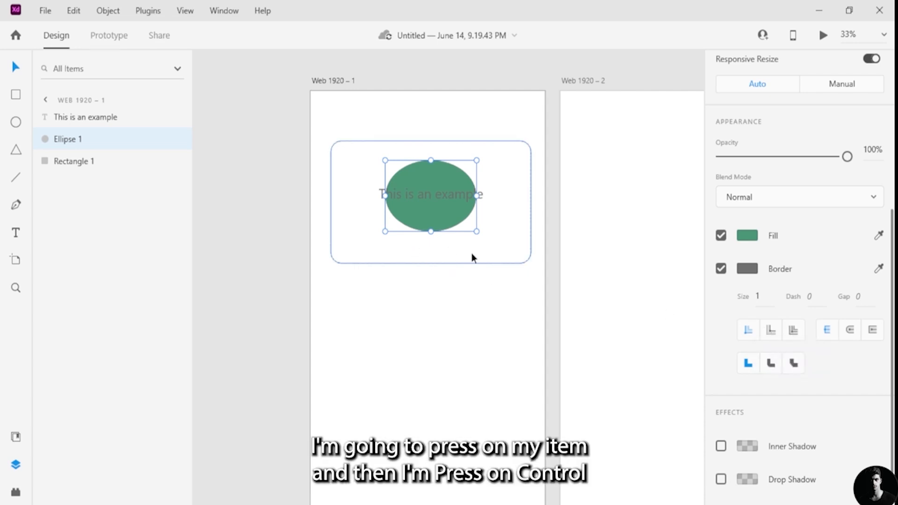
click(453, 251)
key(ctrl+3)
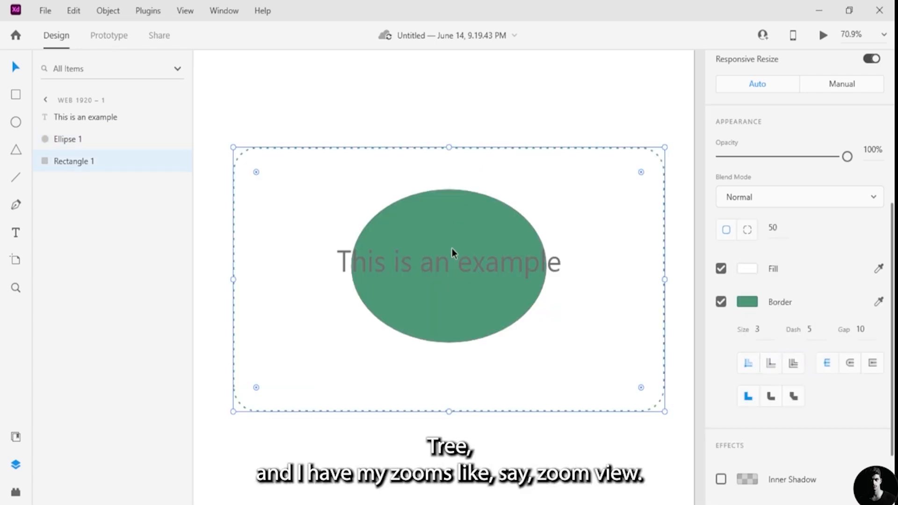
click(299, 85)
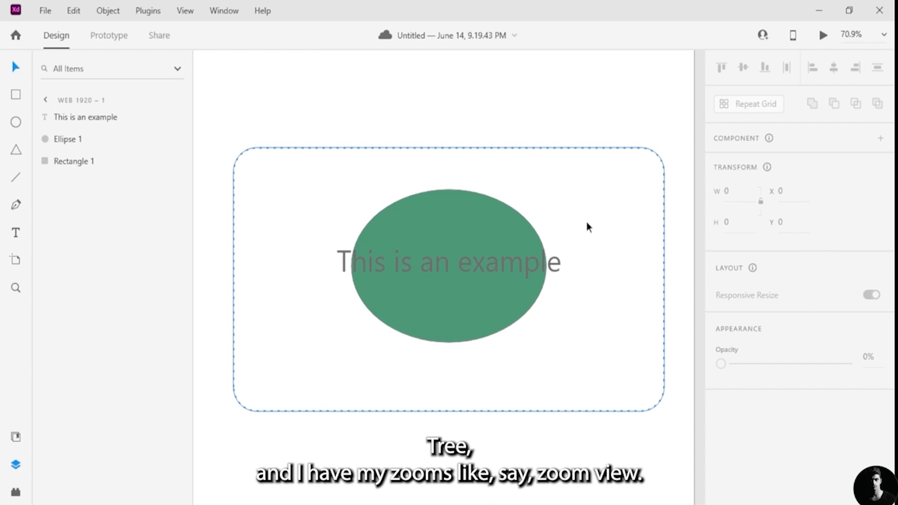
click(611, 303)
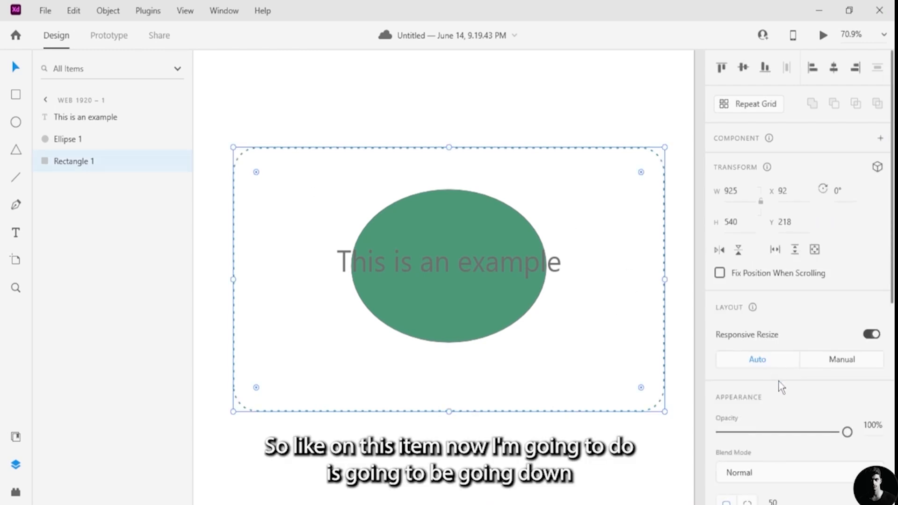
- Try Outer Stroke on the rounded rectangle's border, and switch the border off and back on
scroll(779, 381, down, 5)
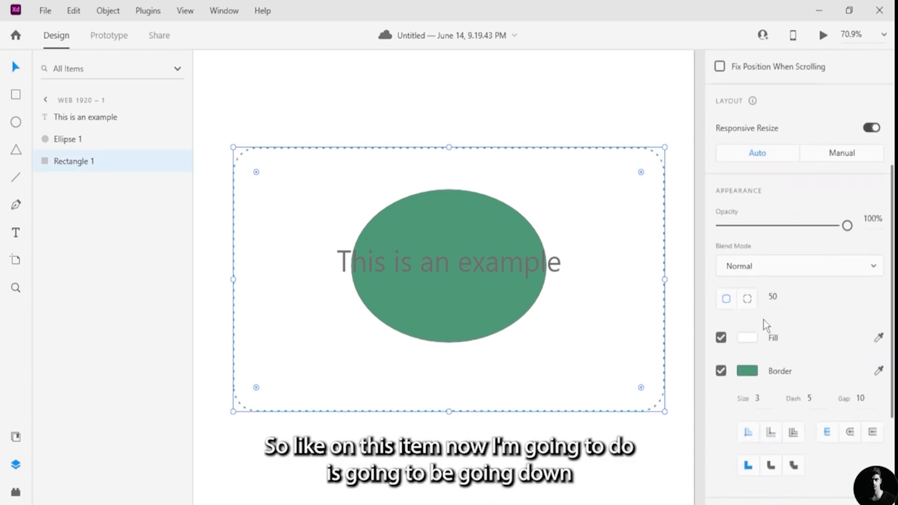
scroll(772, 342, down, 2)
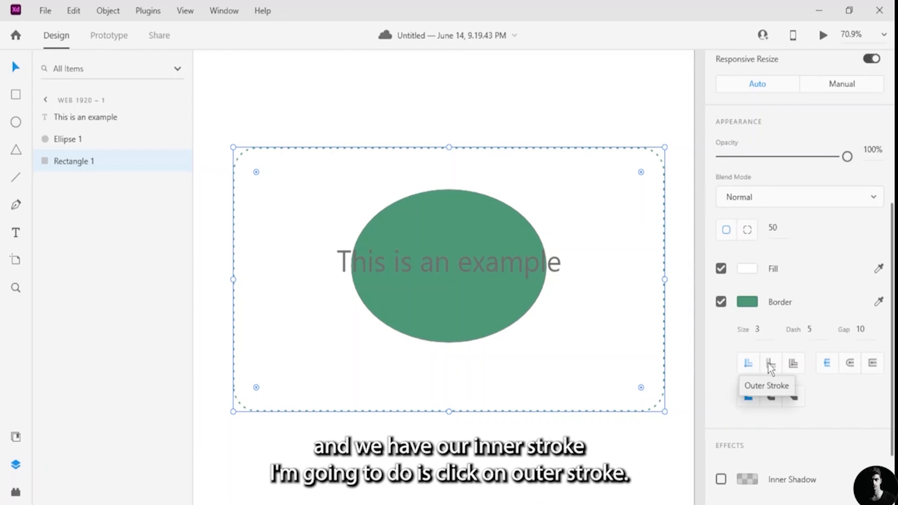
click(771, 365)
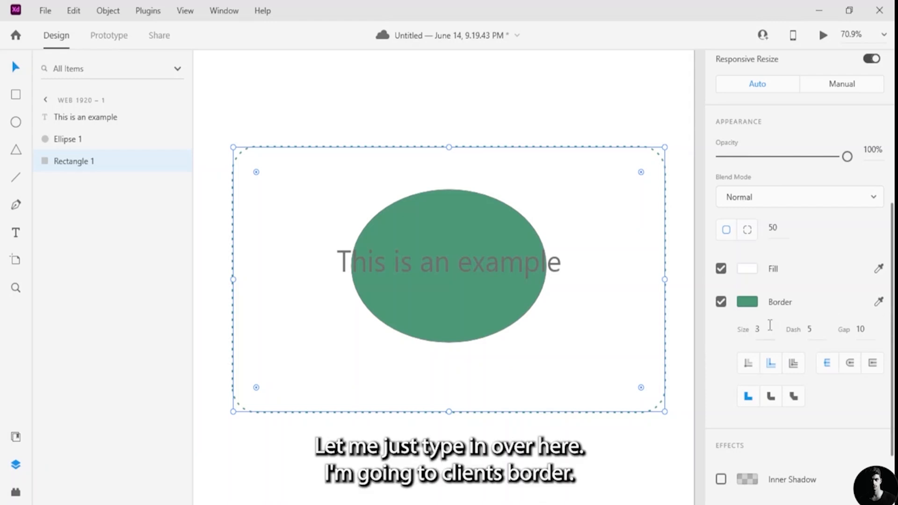
click(721, 303)
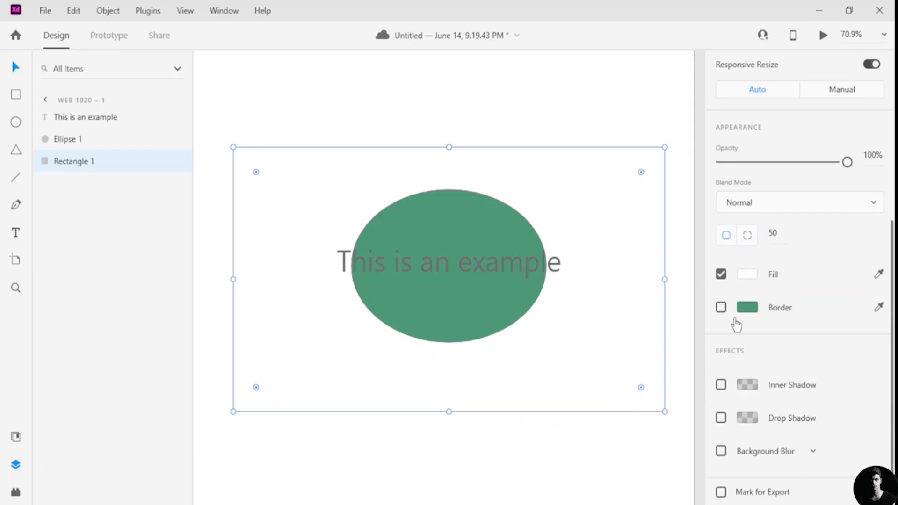
click(729, 311)
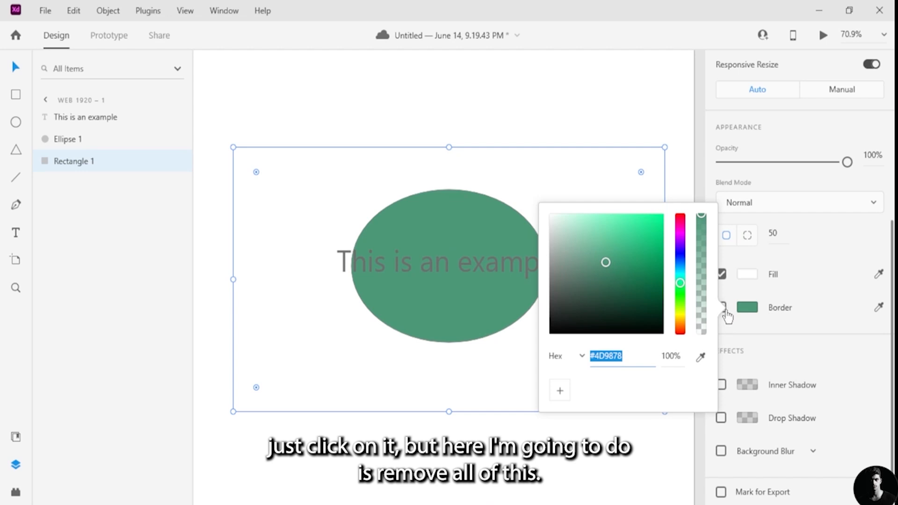
click(723, 309)
click(721, 307)
click(721, 332)
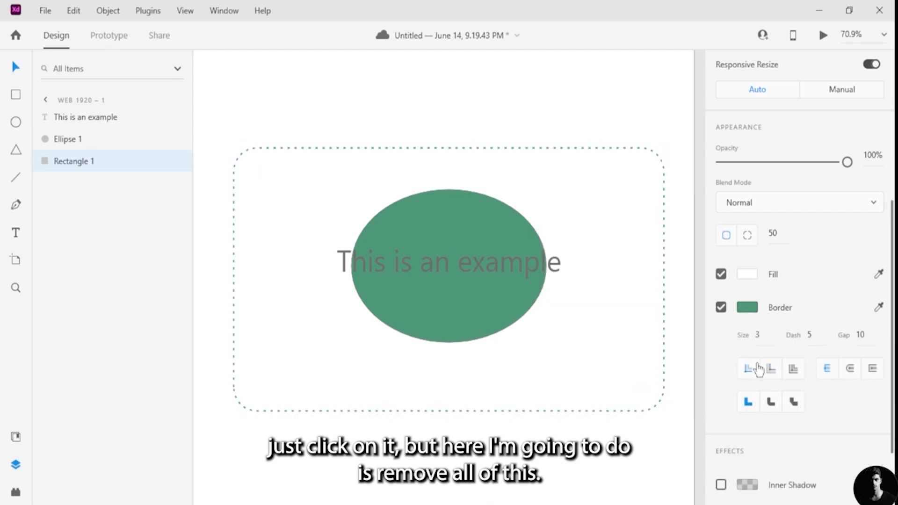
- Set the rounded rectangle's border gap and dash both to 0
click(811, 334)
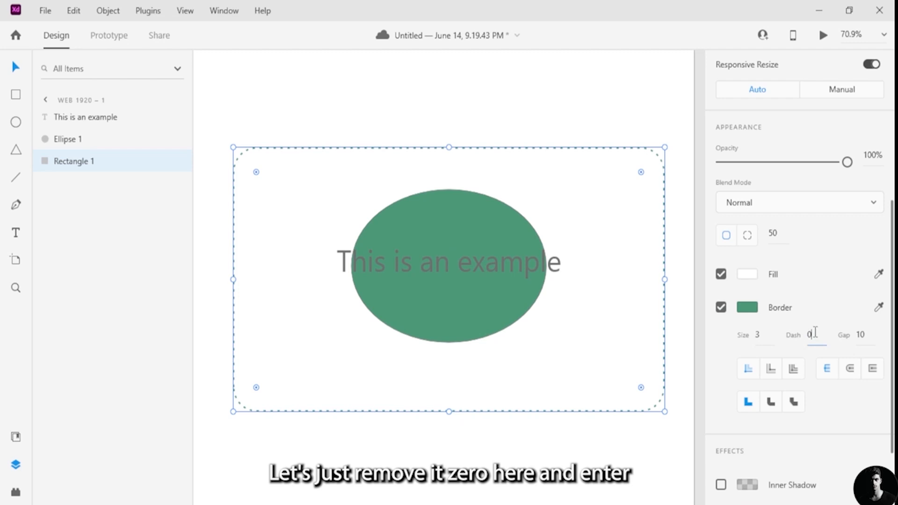
text(0)
key(Return)
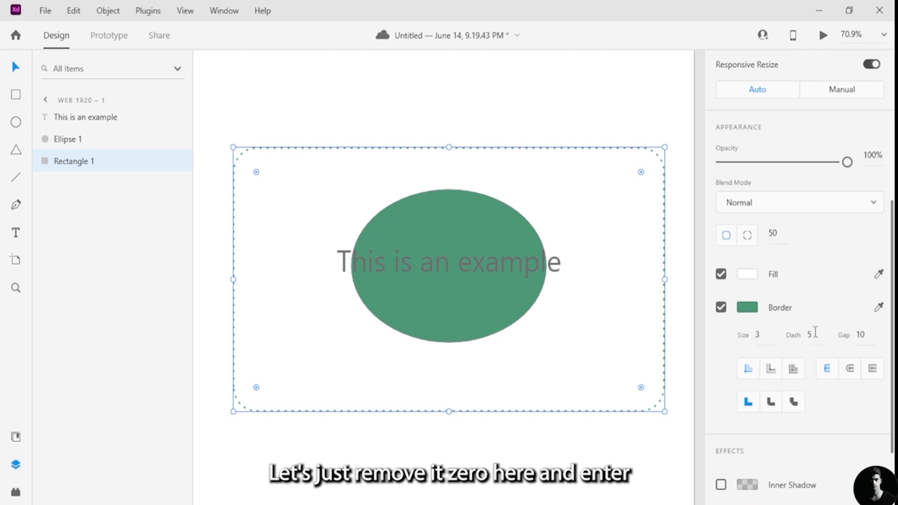
click(864, 334)
text(0)
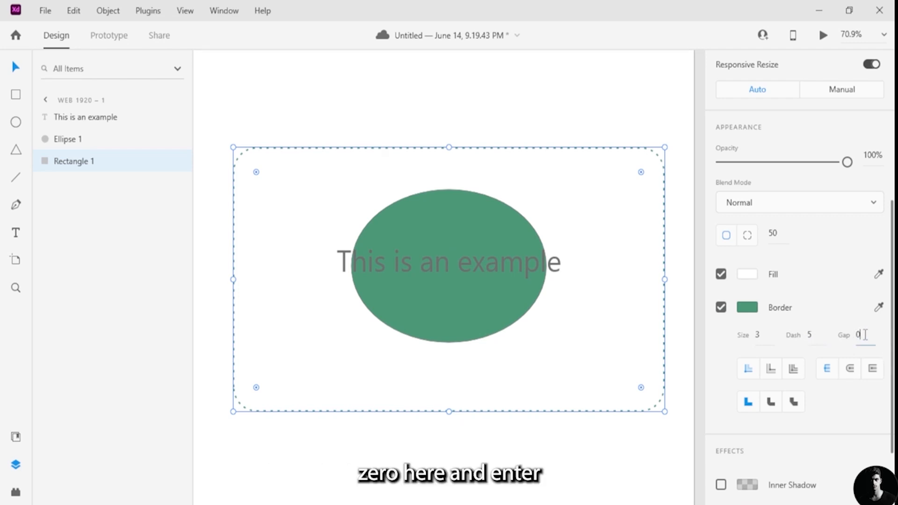
key(Return)
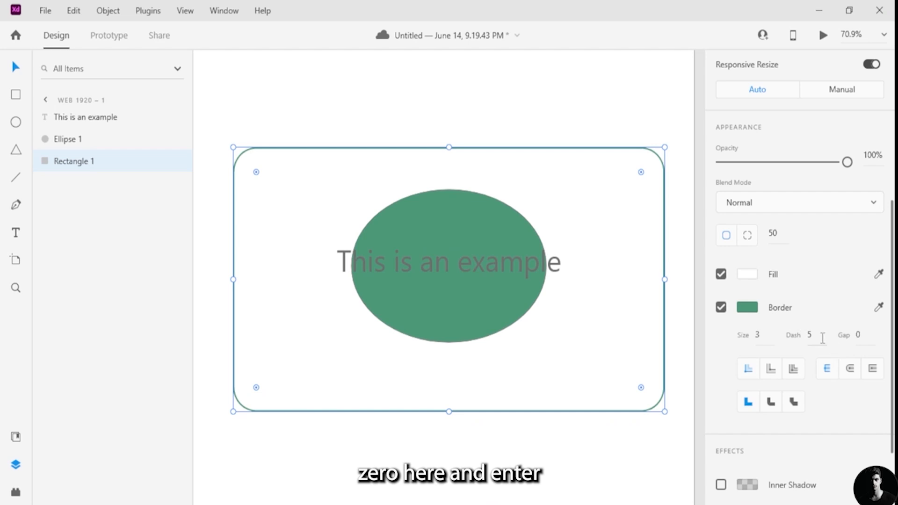
click(822, 337)
key(Return)
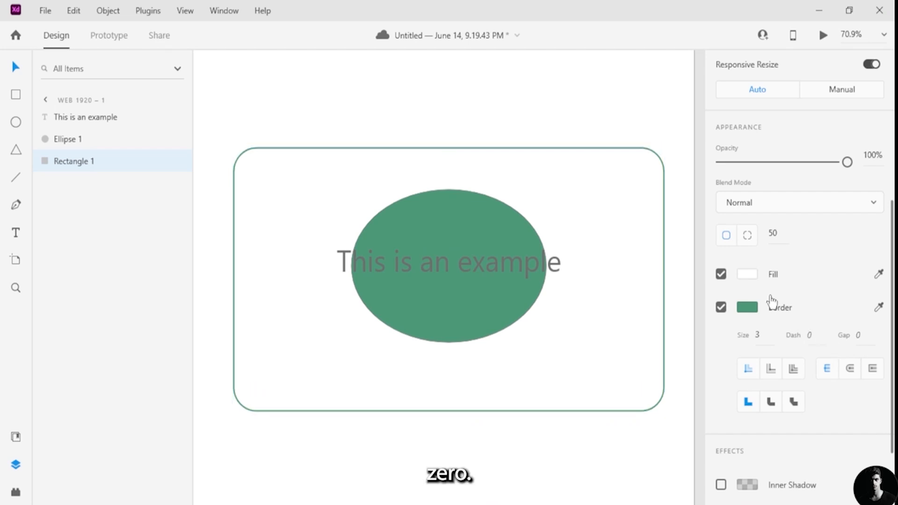
- Compare the outer, center and inner stroke alignments on the rounded rectangle's border up close, ending with center stroke
click(770, 368)
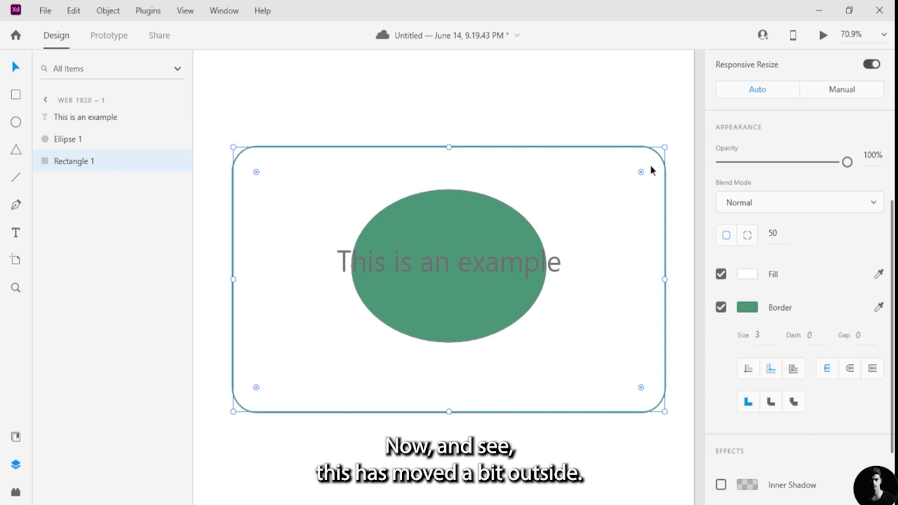
click(796, 372)
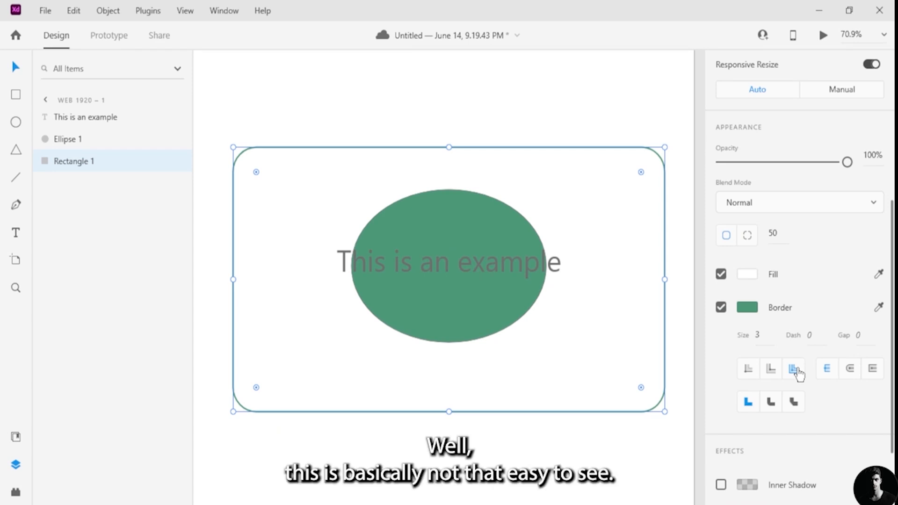
key(alt)
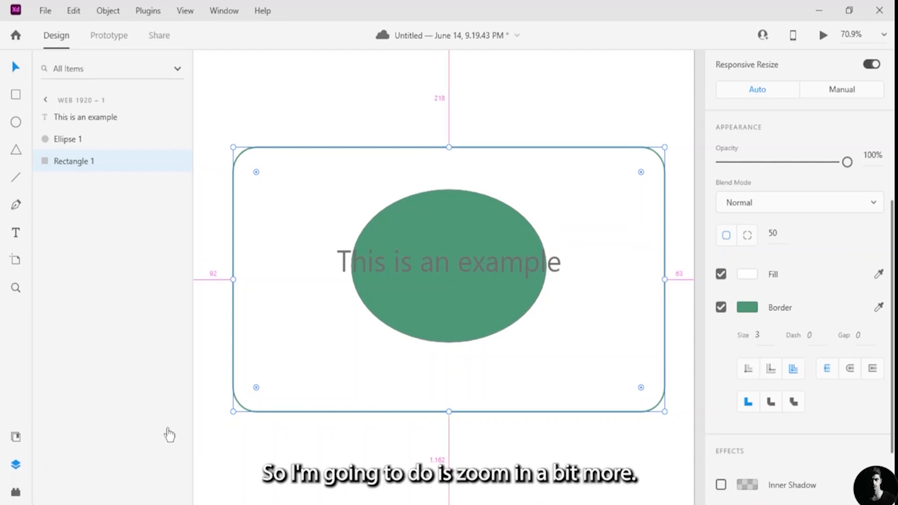
scroll(250, 437, up, 8)
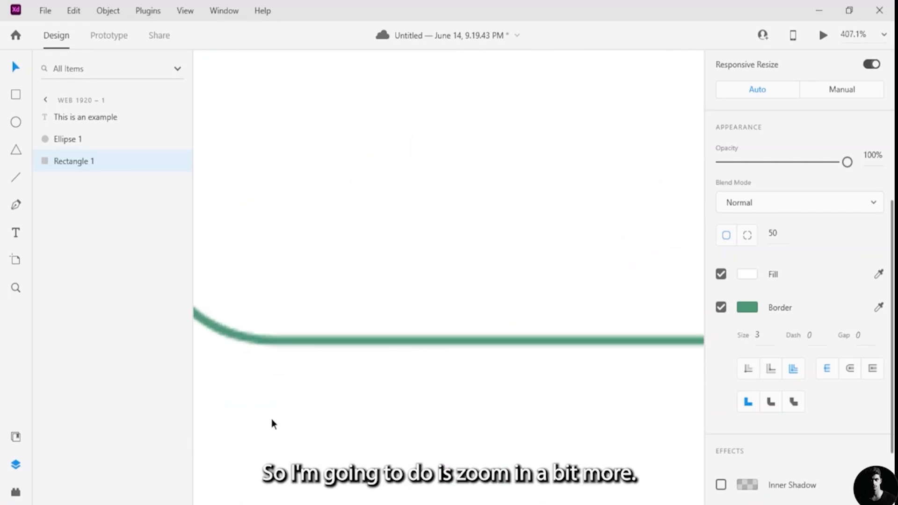
scroll(271, 419, up, 1)
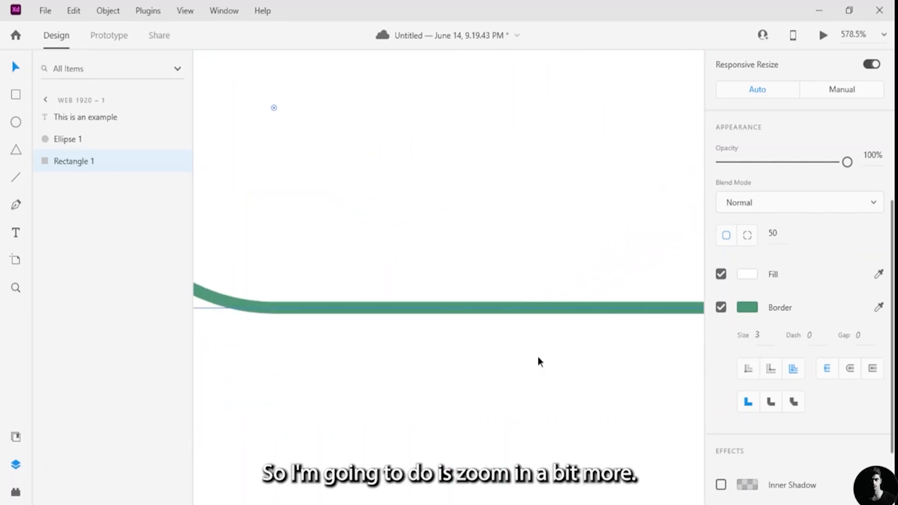
click(749, 371)
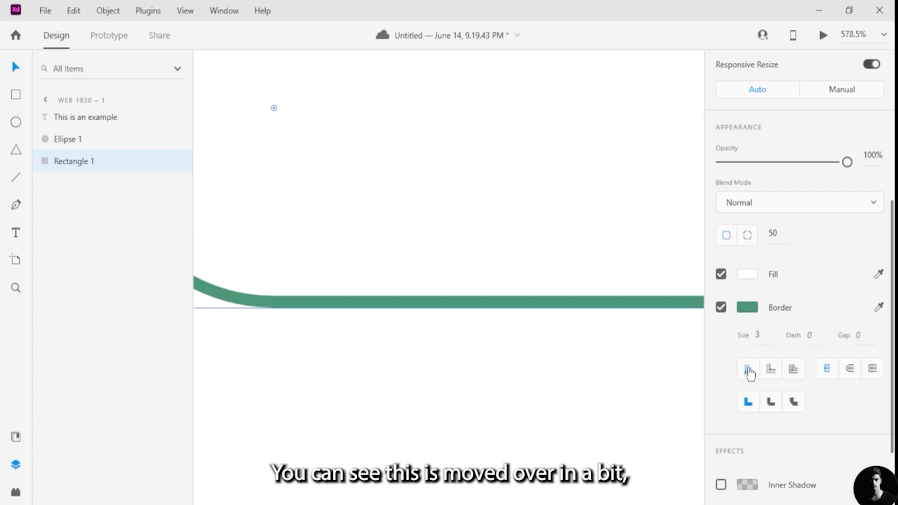
click(772, 371)
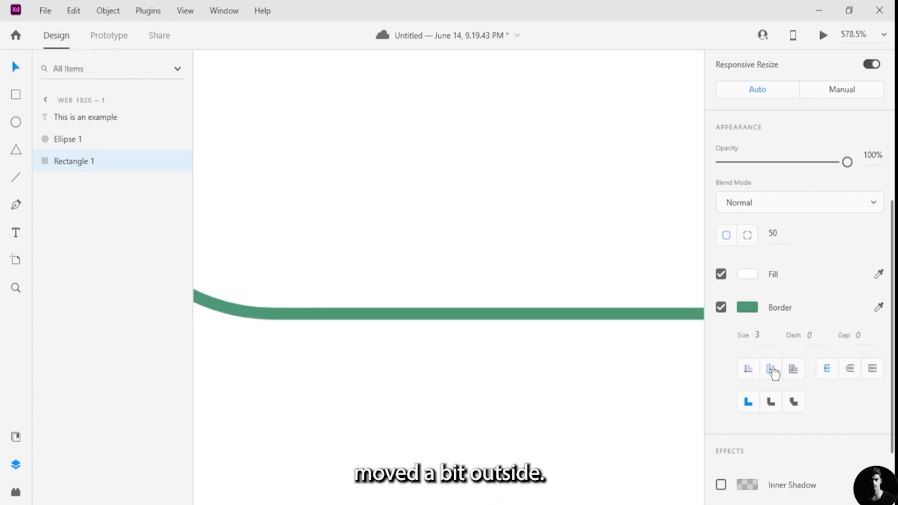
click(792, 370)
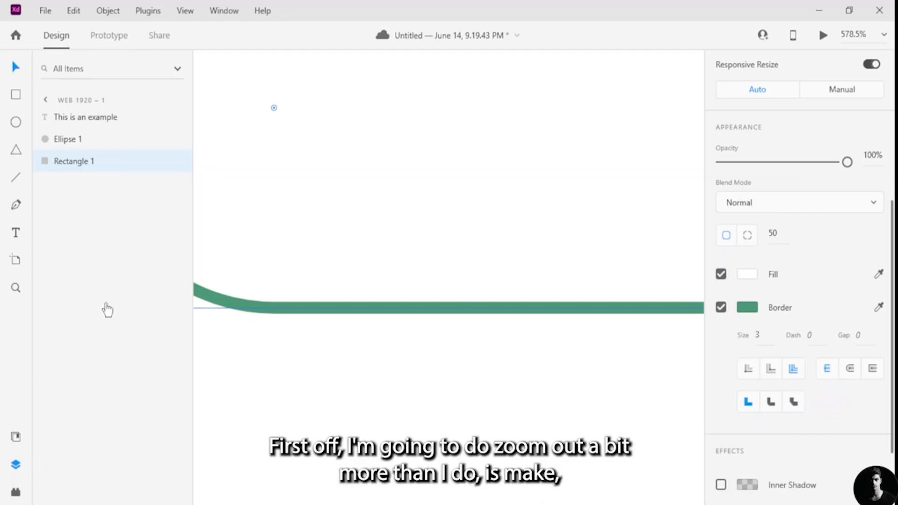
- Reduce the rectangle's corner radius to 0 to make its corners pointed, and view the lower-left corner up close
scroll(219, 313, down, 2)
scroll(218, 310, down, 1)
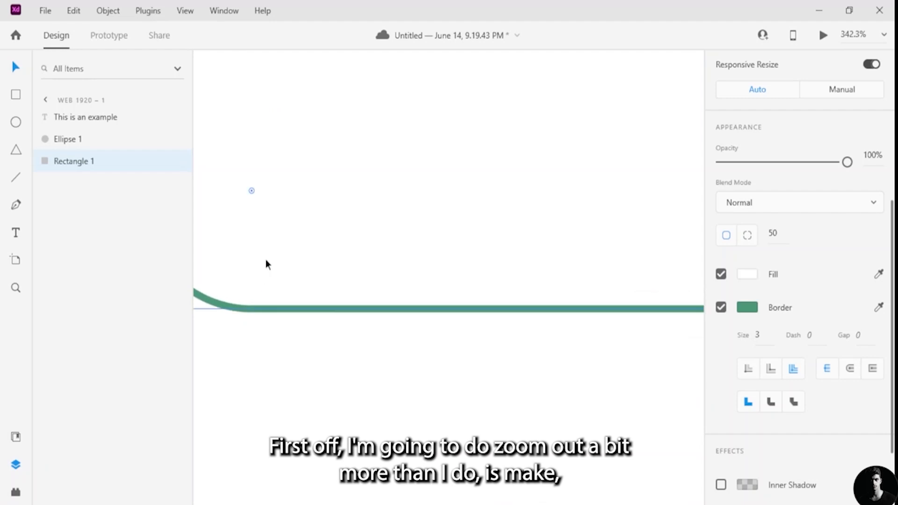
drag(266, 259, 368, 274)
drag(354, 206, 227, 346)
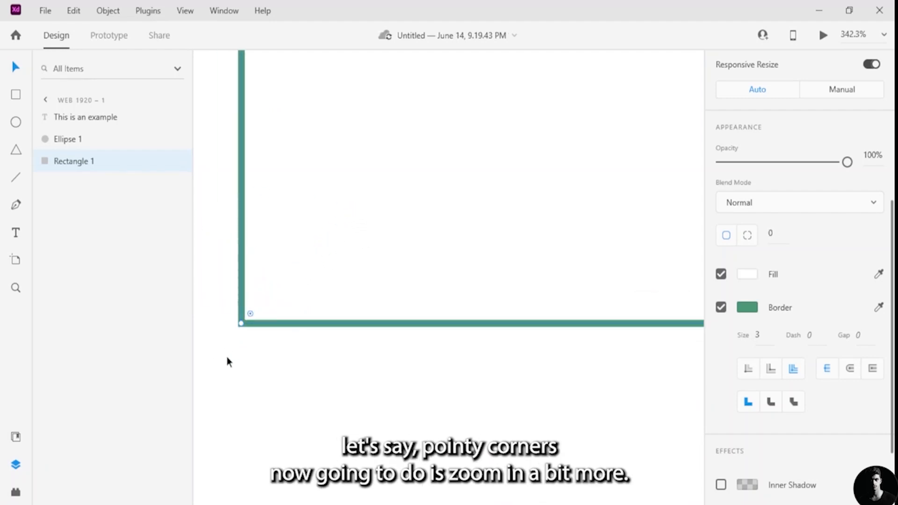
scroll(226, 357, up, 1)
scroll(213, 410, up, 5)
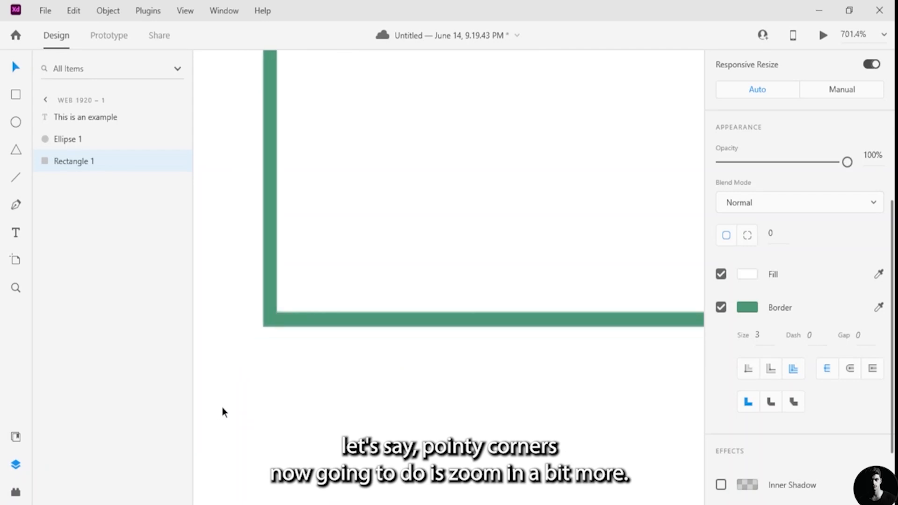
drag(326, 322, 341, 331)
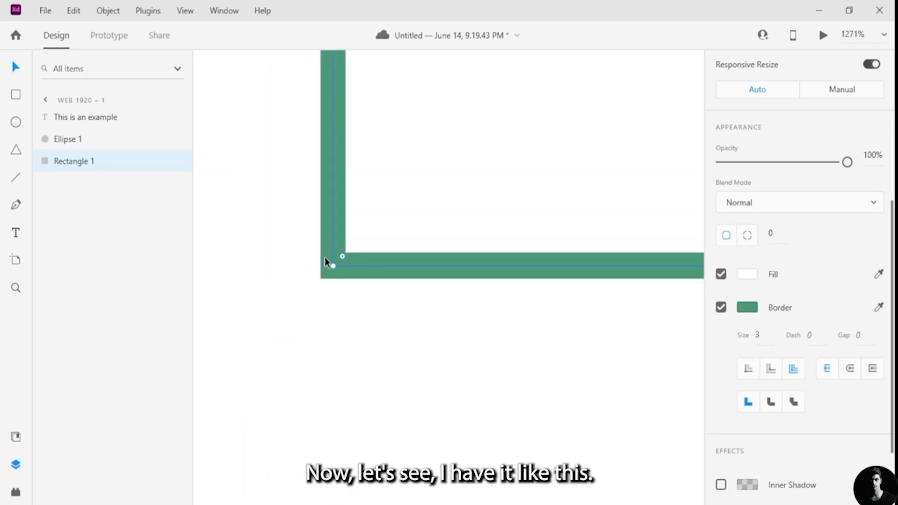
- Set the rectangle's border dash to 4
click(811, 335)
key(Return)
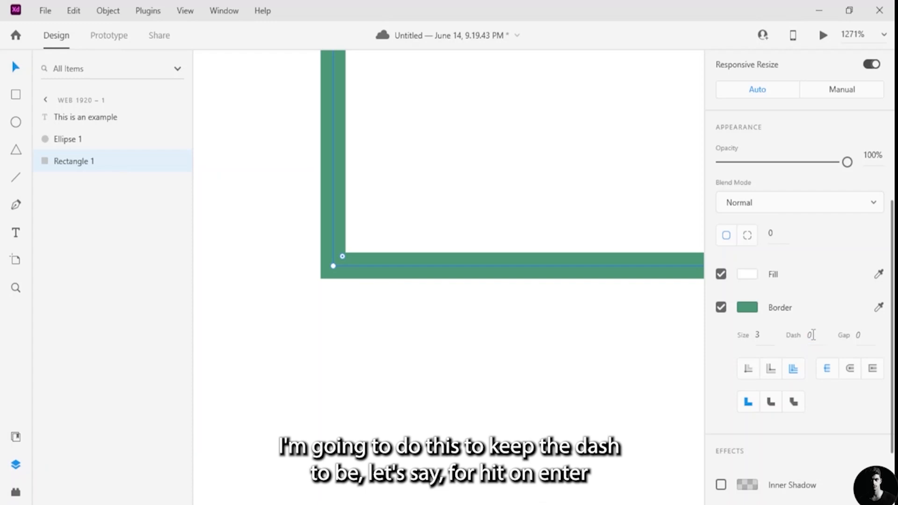
click(814, 335)
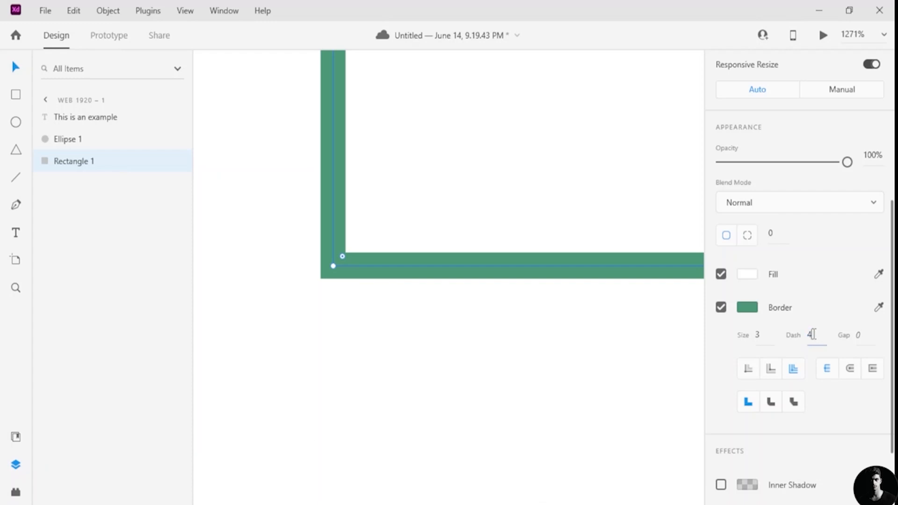
key(Return)
click(369, 270)
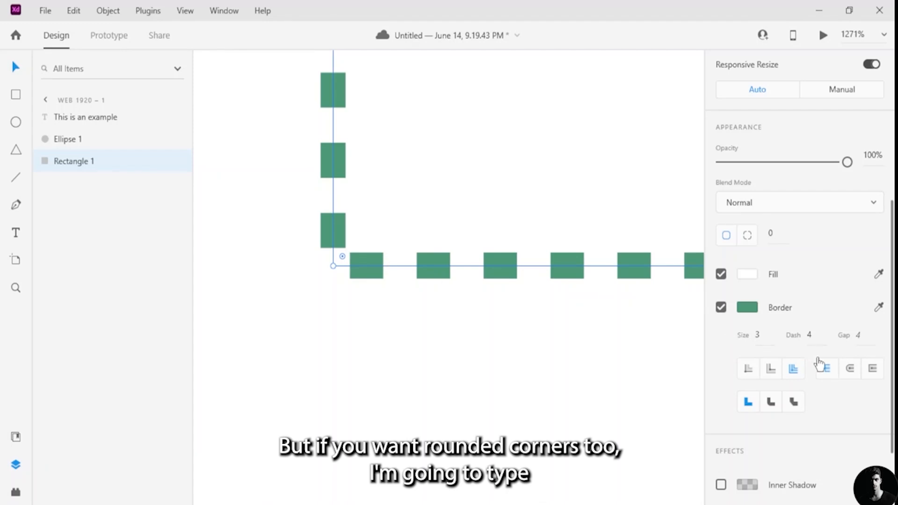
- Compare the round, butt and projecting caps on the rectangle's dashed border, ending with the projecting cap
click(851, 371)
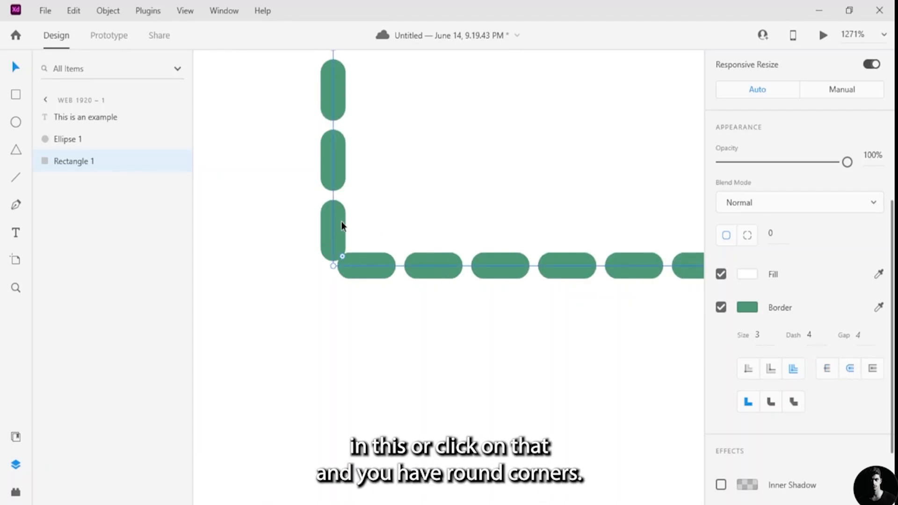
click(875, 371)
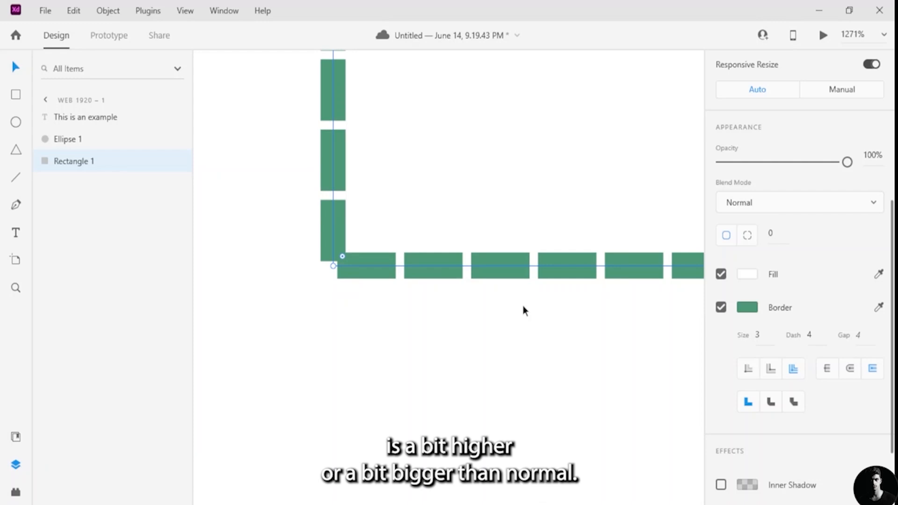
click(829, 374)
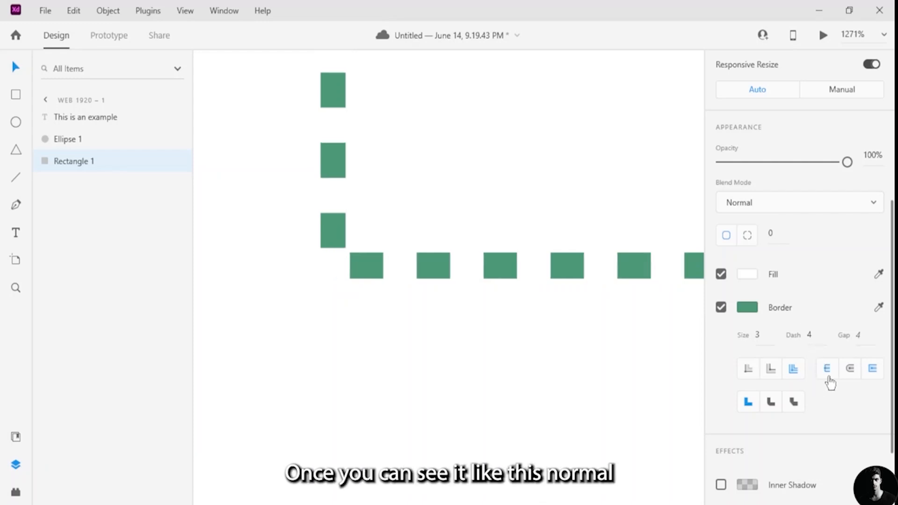
click(873, 369)
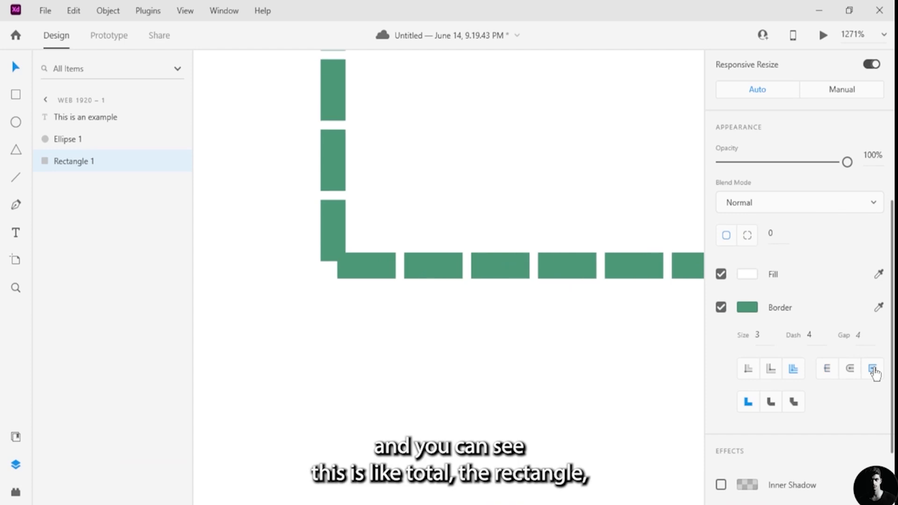
click(827, 370)
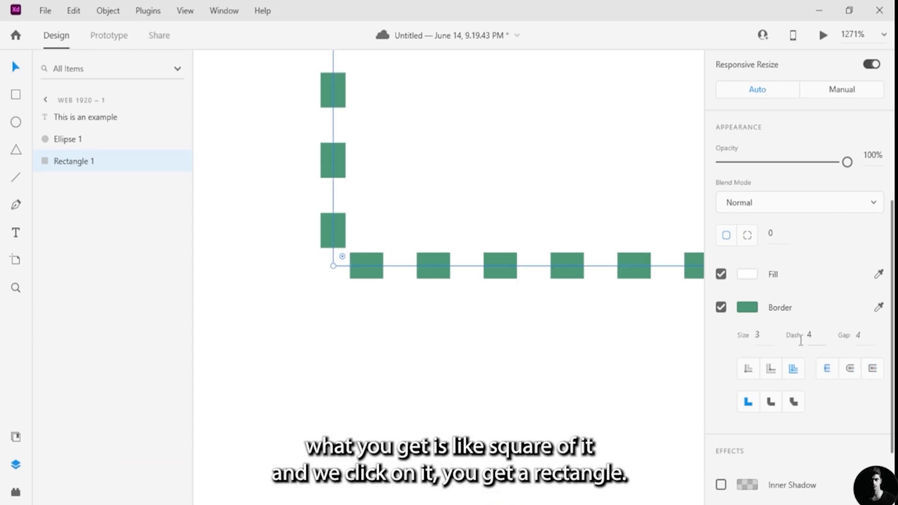
click(874, 371)
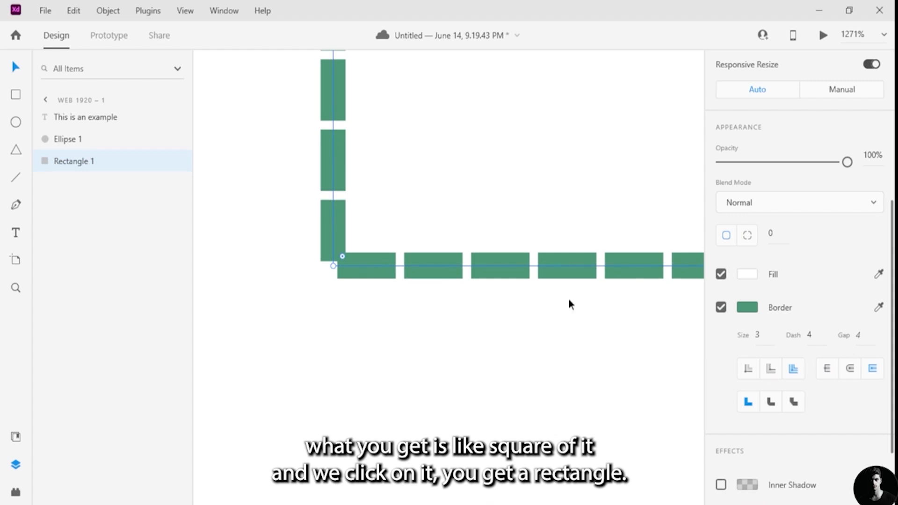
- Examine the dashed border at the corner and across the whole rectangle at different zoom levels, ending with the full rectangle in view
drag(471, 168, 483, 347)
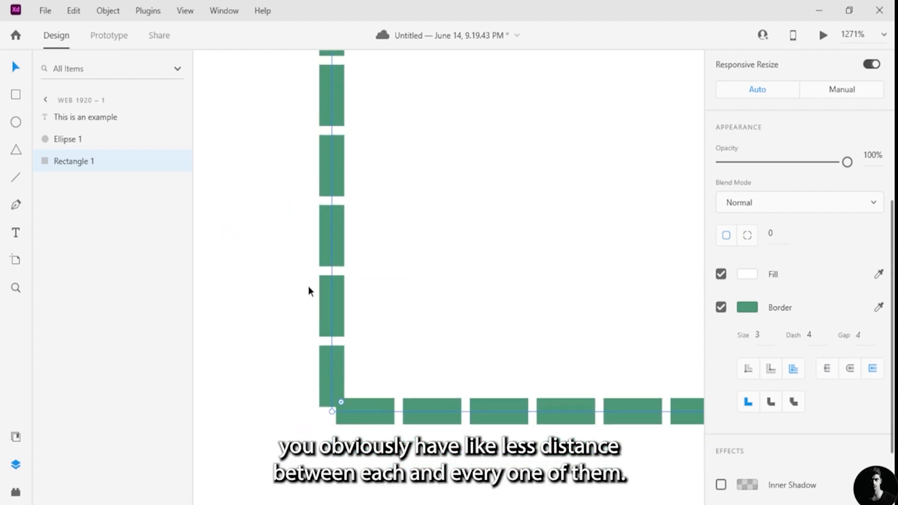
scroll(400, 264, down, 10)
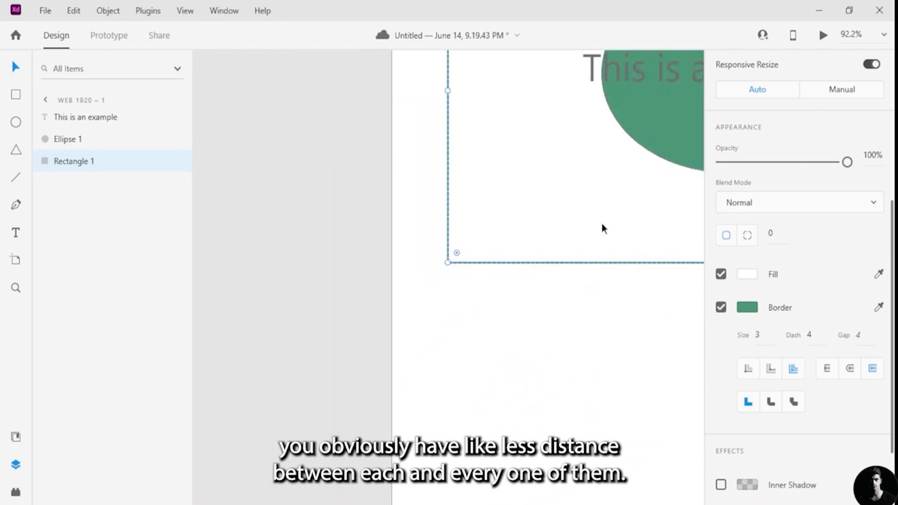
drag(599, 228, 444, 388)
drag(363, 427, 227, 394)
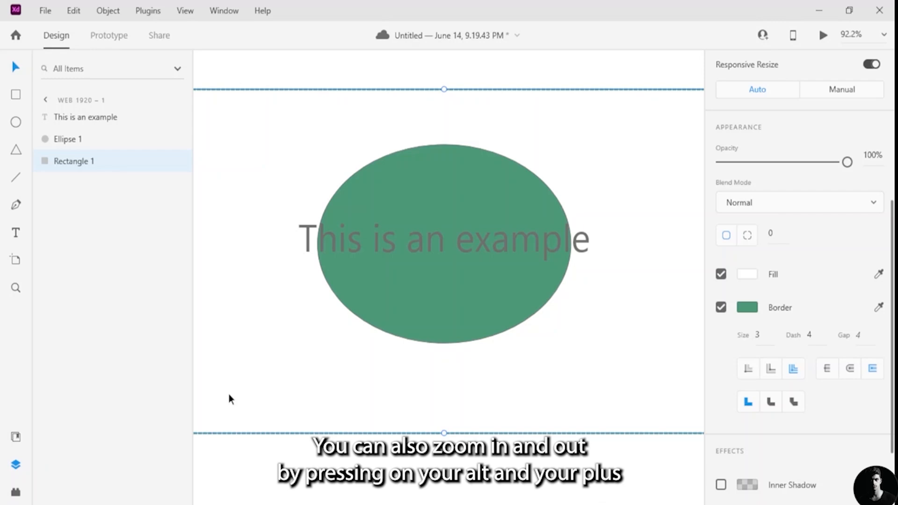
key(alt)
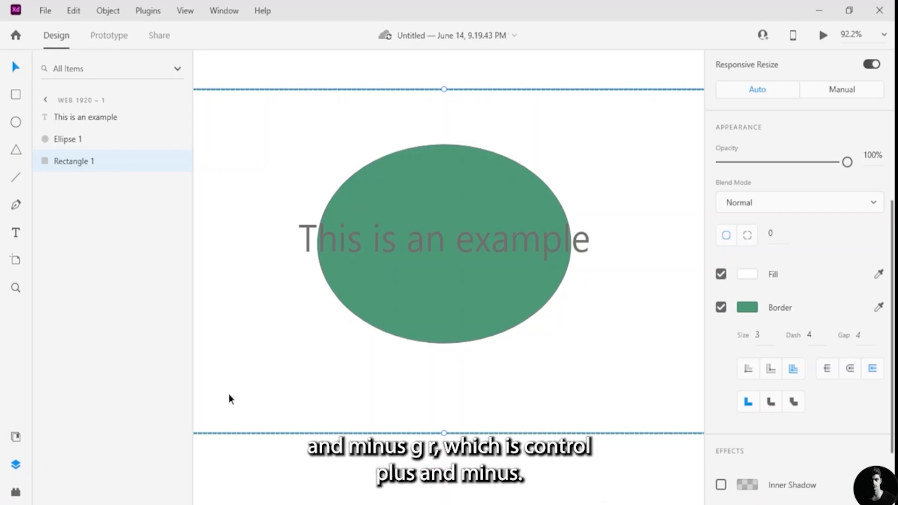
key(ctrl+plus)
key(ctrl+plus)
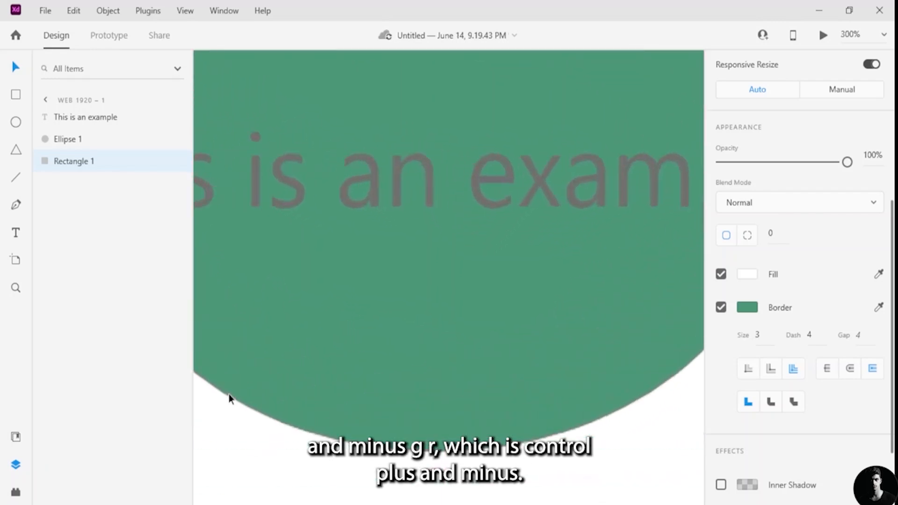
key(ctrl+minus)
key(ctrl+minus)
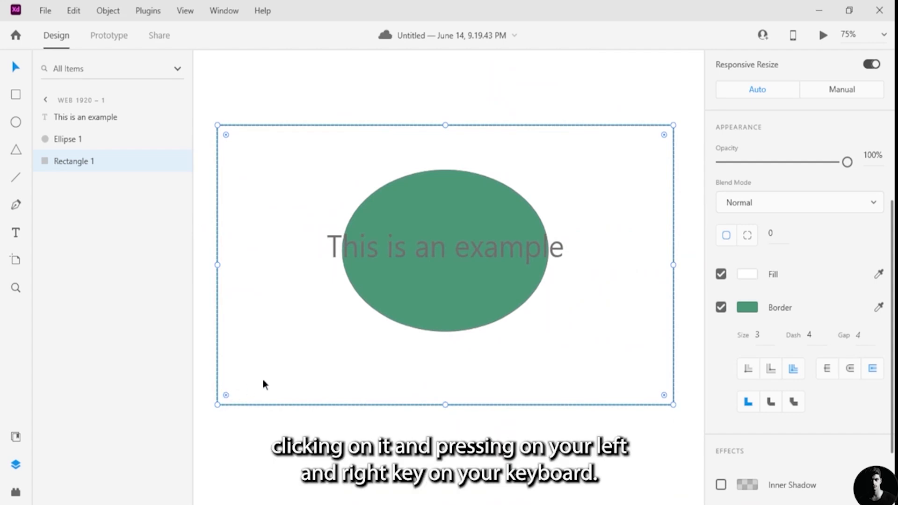
- Nudge the rectangle a short distance to the right and partway back to the left
key(Left)
key(Right)
key(Right)
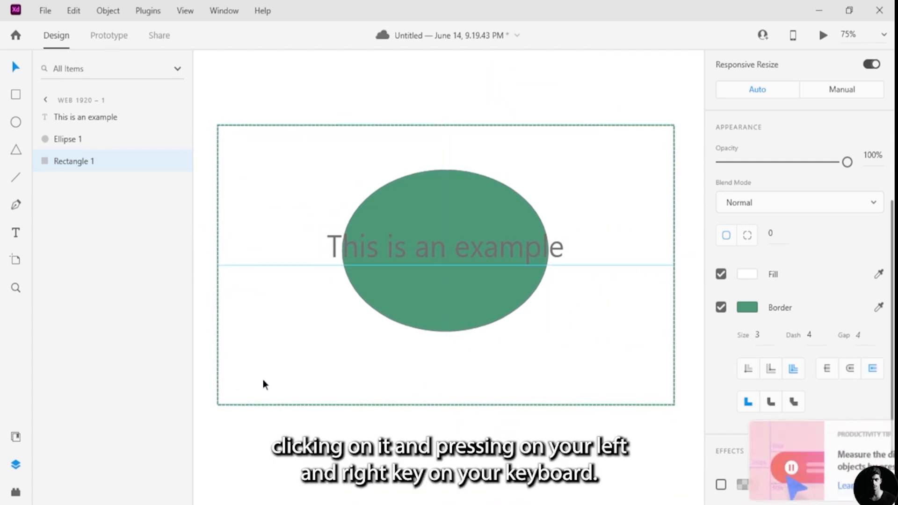
key(Right)
key(Right)
key(Right)
key(Right)
key(Right)
key(Right)
key(Right)
key(Right)
key(Right)
key(Right)
key(Right)
key(Right)
key(Right)
key(Right)
key(Right)
key(Right)
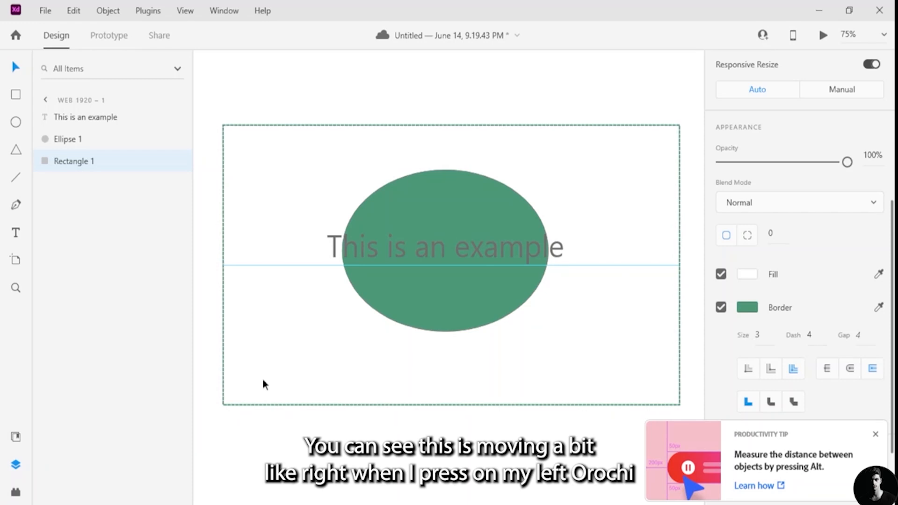
key(Right)
key(Right)
key(Right)
key(Right)
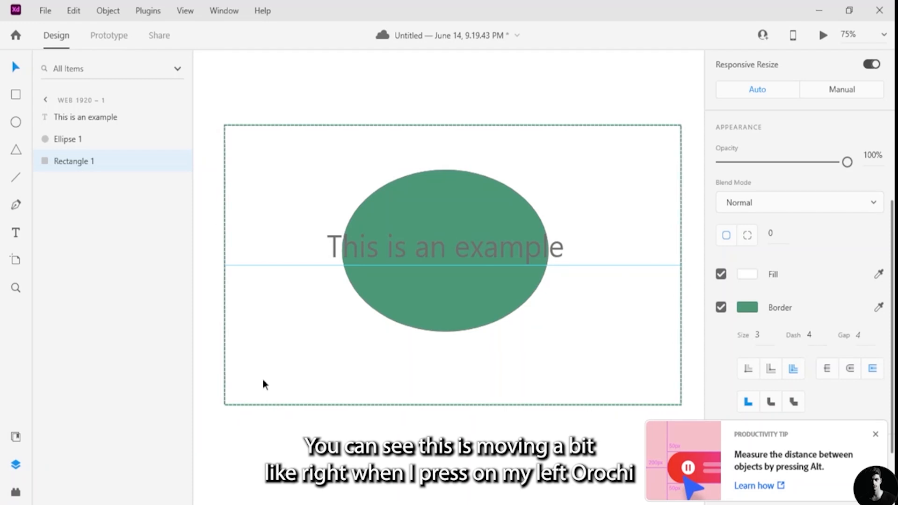
key(Left)
key(Left)
key(Left)
key(Left)
key(Left)
key(Left)
key(Left)
key(Left)
key(Left)
key(Left)
key(Left)
key(Left)
key(Left)
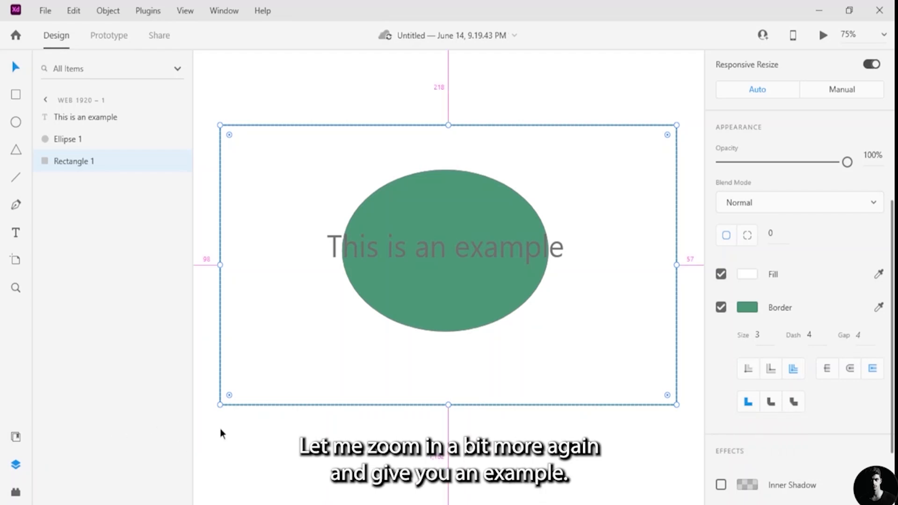
- Try the round join on the rectangle's border, check it up close at the lower-left corner, and switch to the bevel join
scroll(232, 422, up, 5)
scroll(258, 403, up, 6)
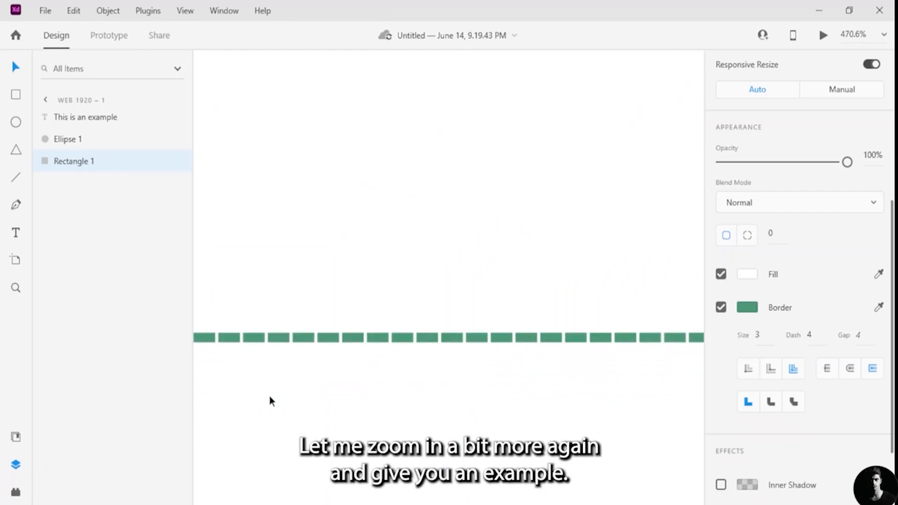
click(769, 404)
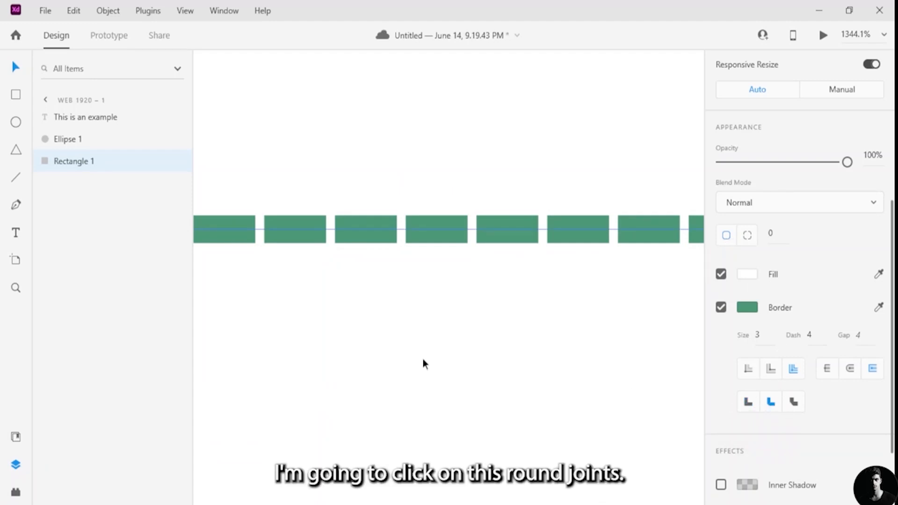
drag(332, 345, 640, 337)
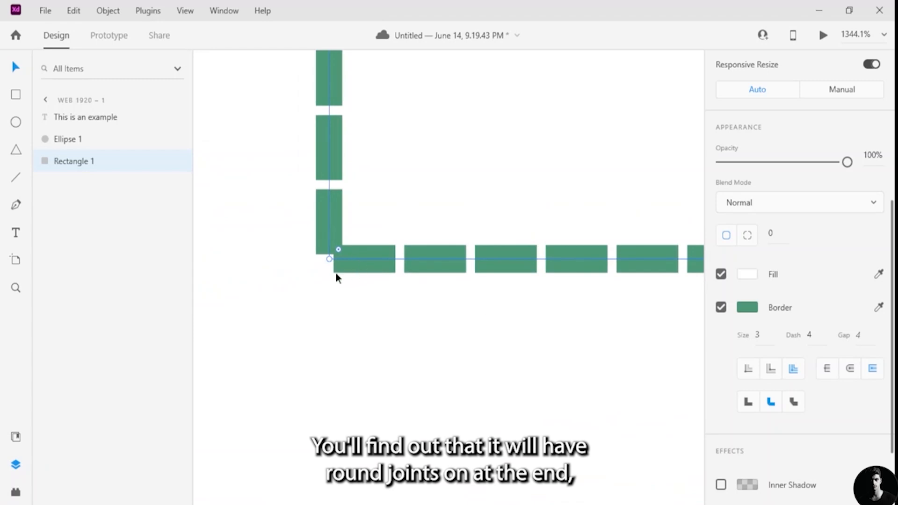
drag(513, 389, 458, 430)
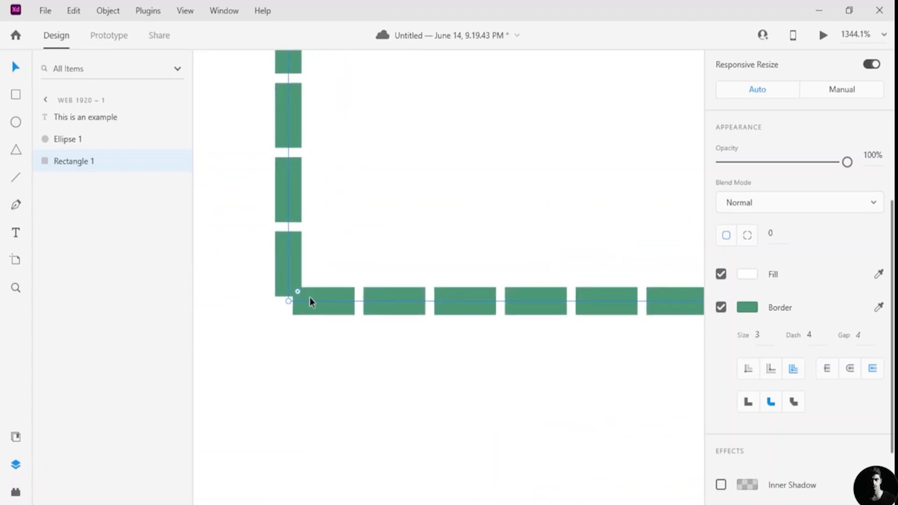
click(796, 405)
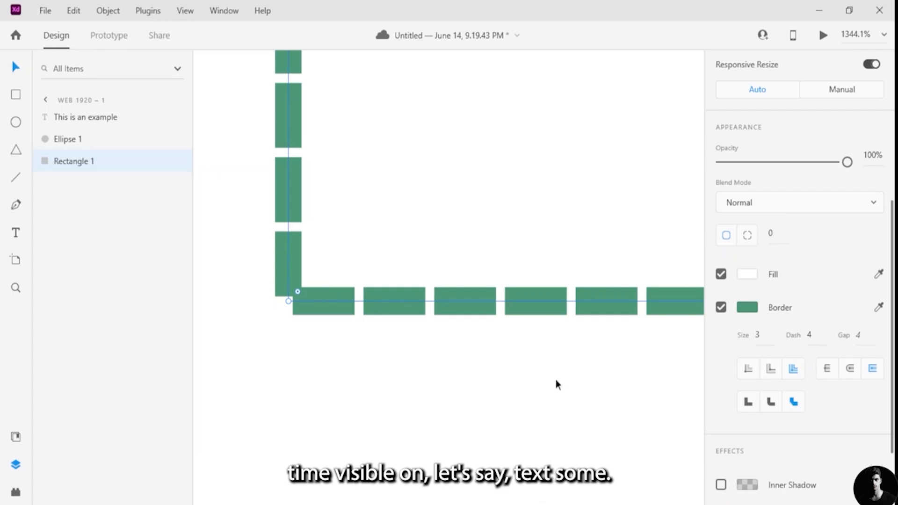
- Select the text "This is an example" over the ellipse for editing with the Text tool
drag(547, 183, 202, 463)
scroll(423, 255, down, 6)
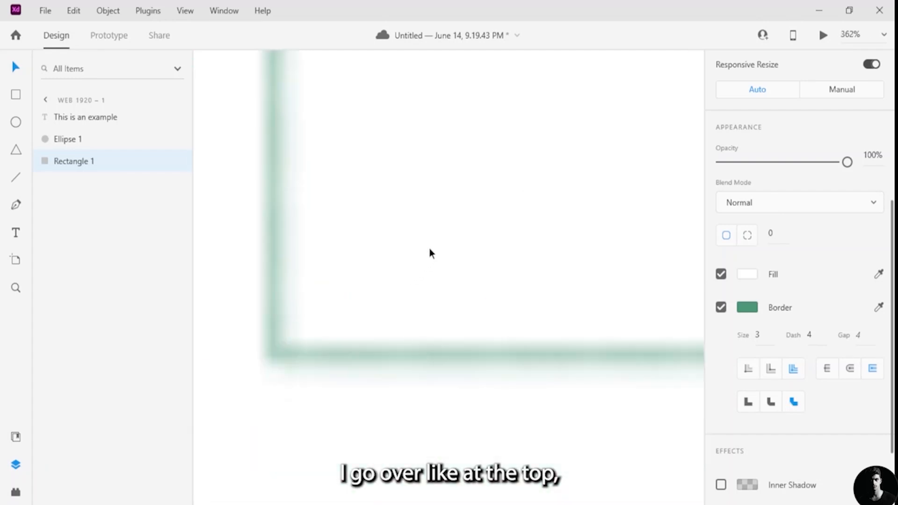
drag(575, 164, 313, 449)
drag(492, 282, 413, 339)
click(480, 283)
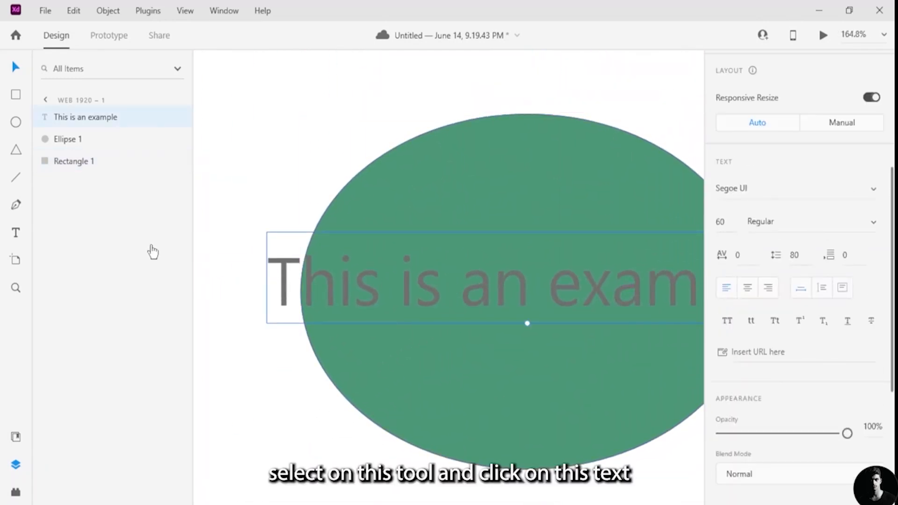
click(15, 232)
click(289, 286)
- Turn on the border of the "This is an example" text and give it a round join
scroll(742, 357, down, 5)
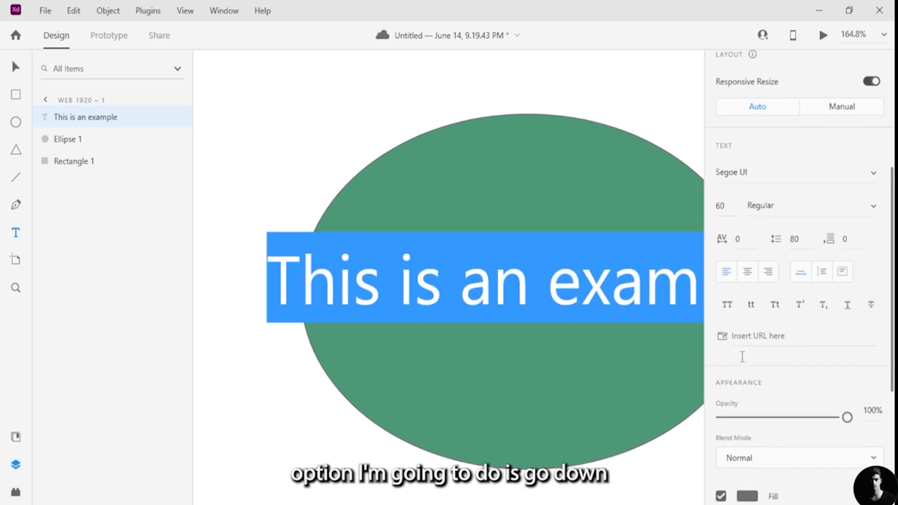
scroll(748, 347, up, 4)
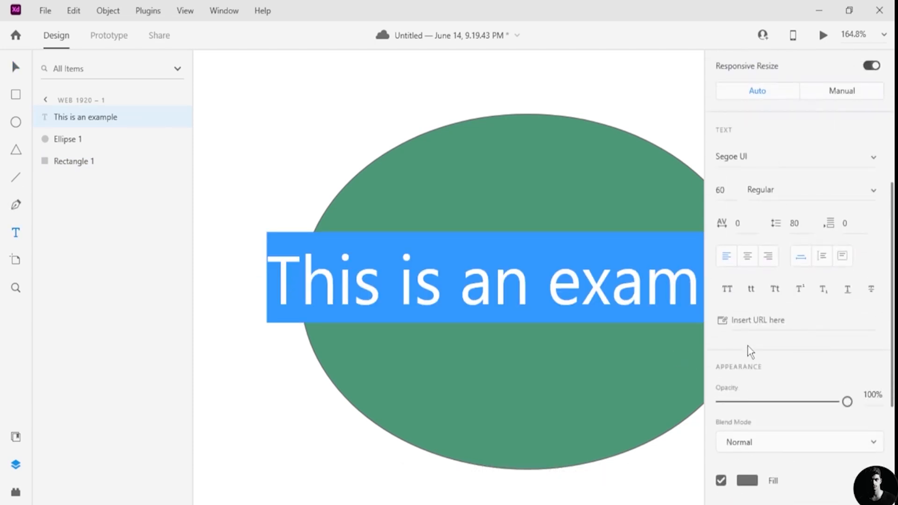
scroll(747, 346, down, 4)
click(723, 313)
click(722, 311)
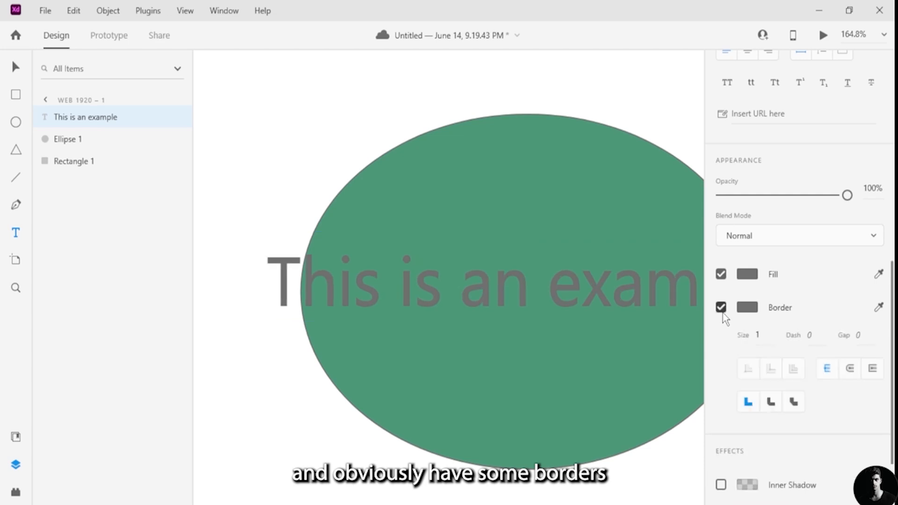
double_click(349, 285)
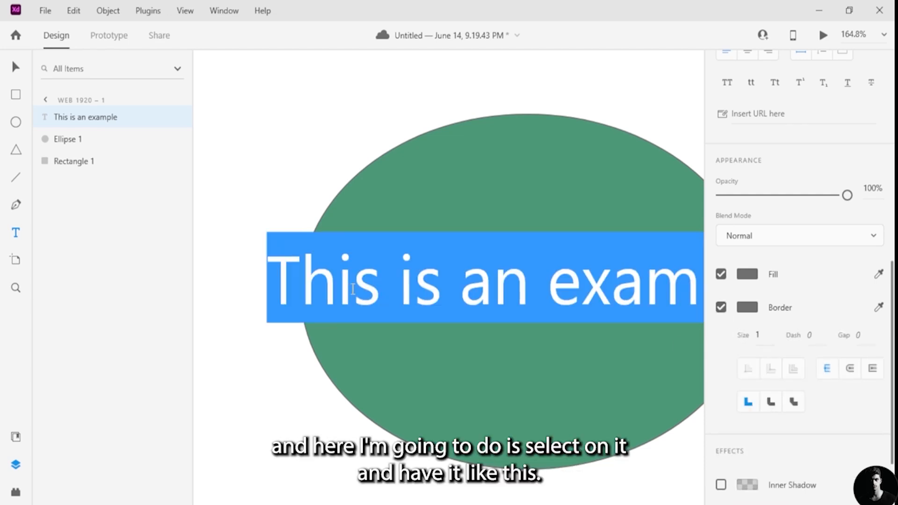
click(770, 404)
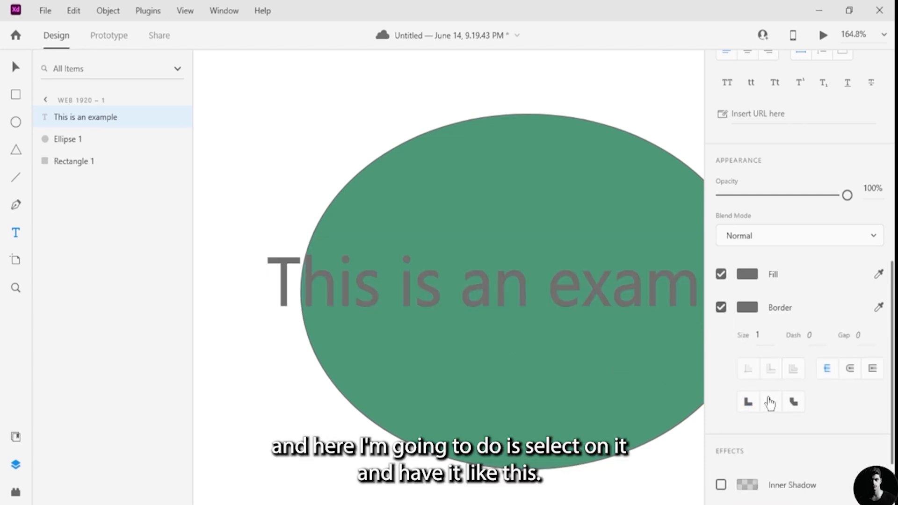
- Compare the round and miter joins on the text's letter corners up close, and set the text border to the bevel join
scroll(245, 228, up, 2)
scroll(309, 249, up, 10)
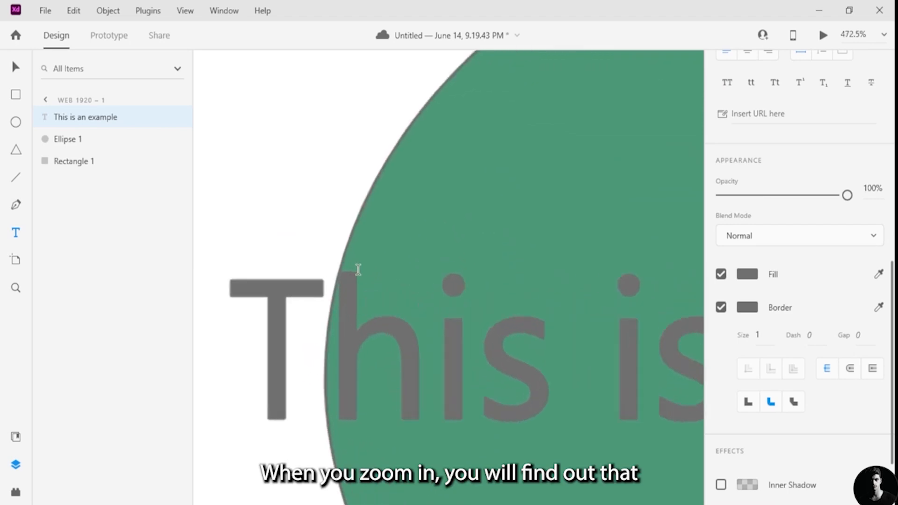
scroll(379, 281, up, 5)
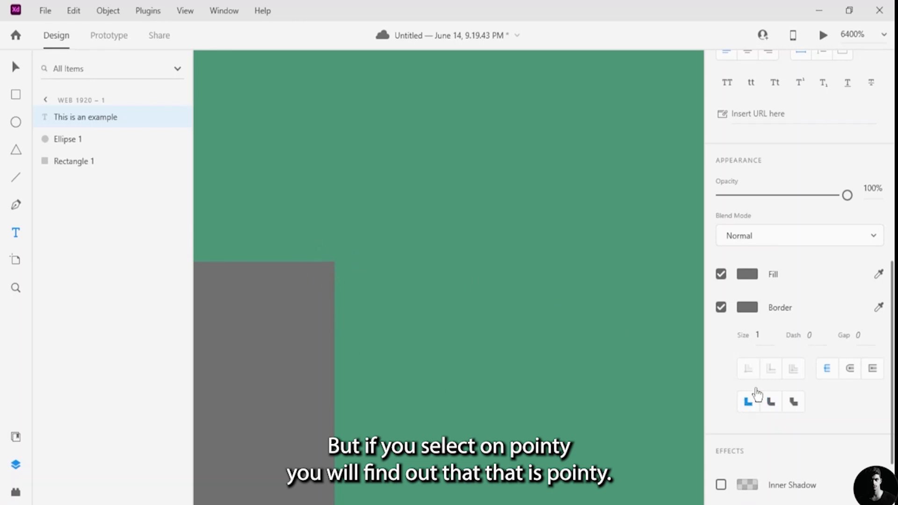
click(794, 402)
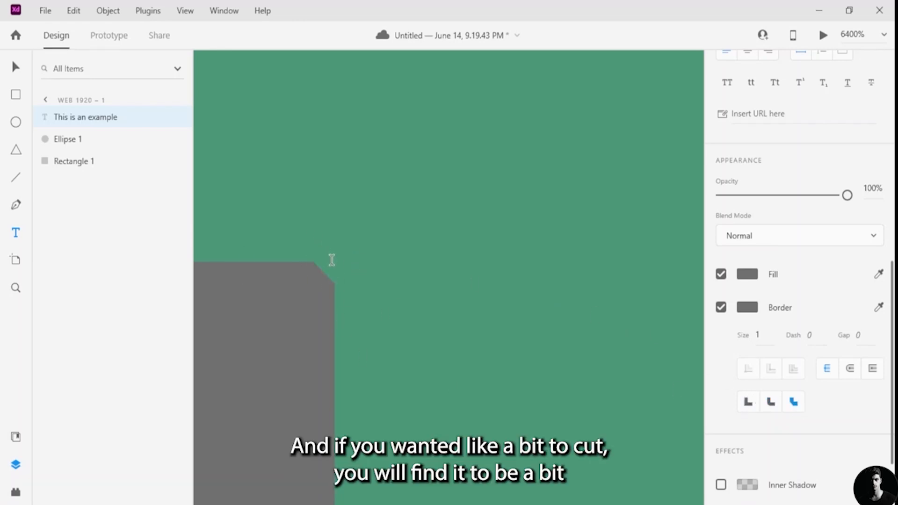
scroll(332, 260, down, 6)
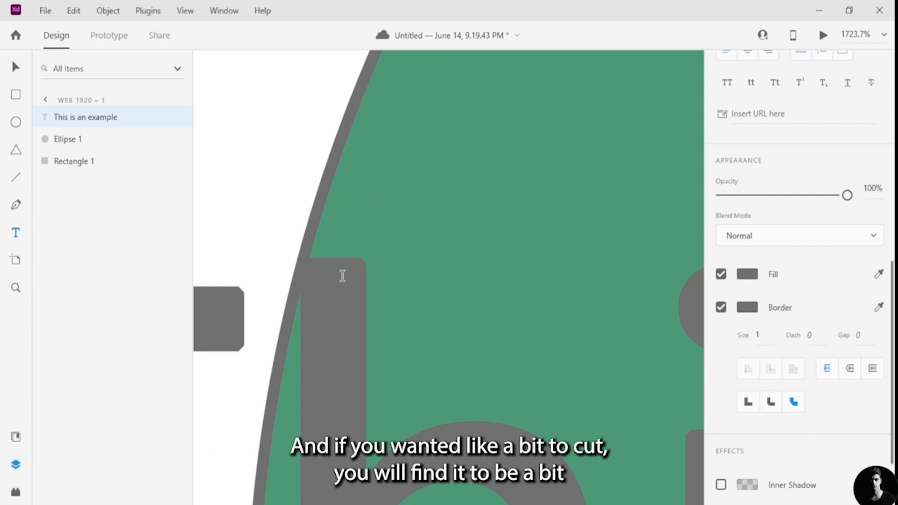
scroll(343, 276, down, 4)
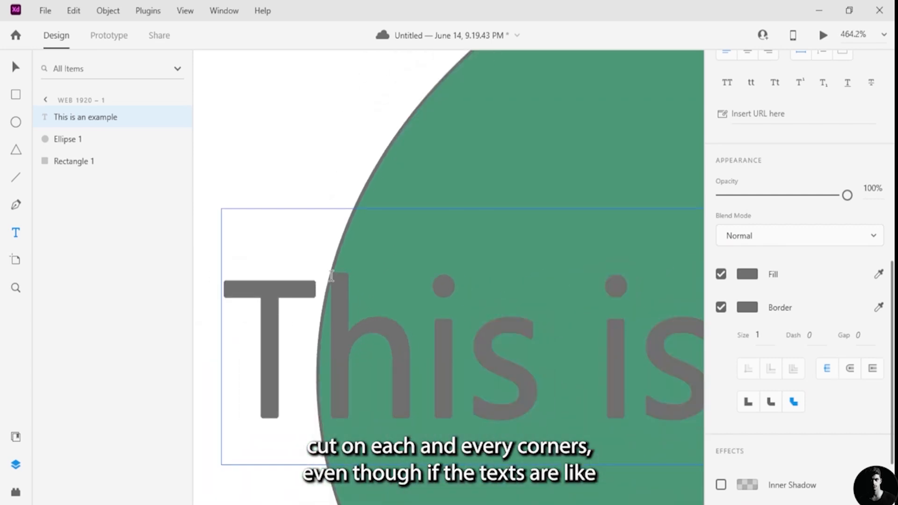
scroll(331, 276, down, 4)
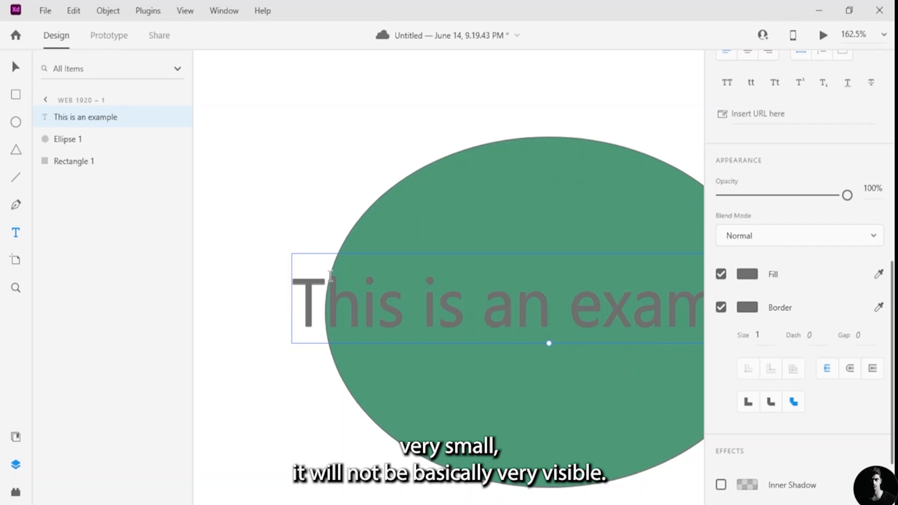
scroll(330, 276, down, 5)
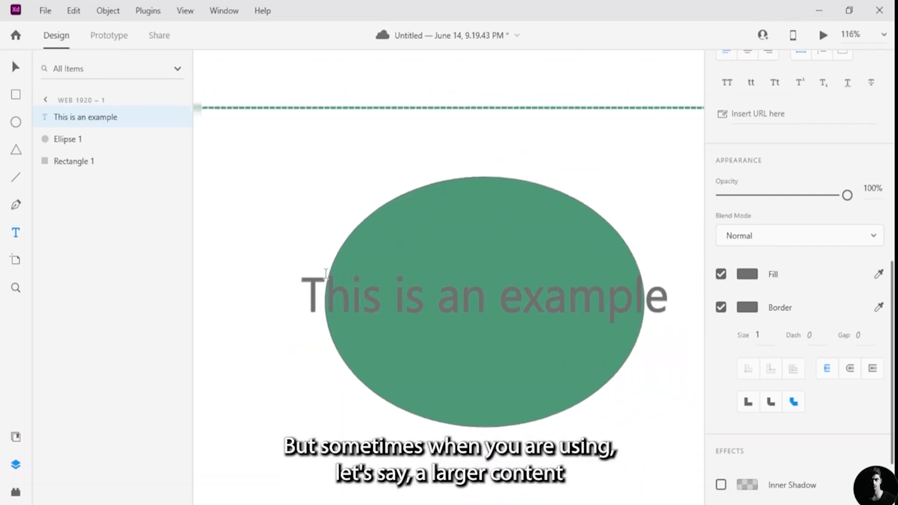
scroll(326, 273, down, 1)
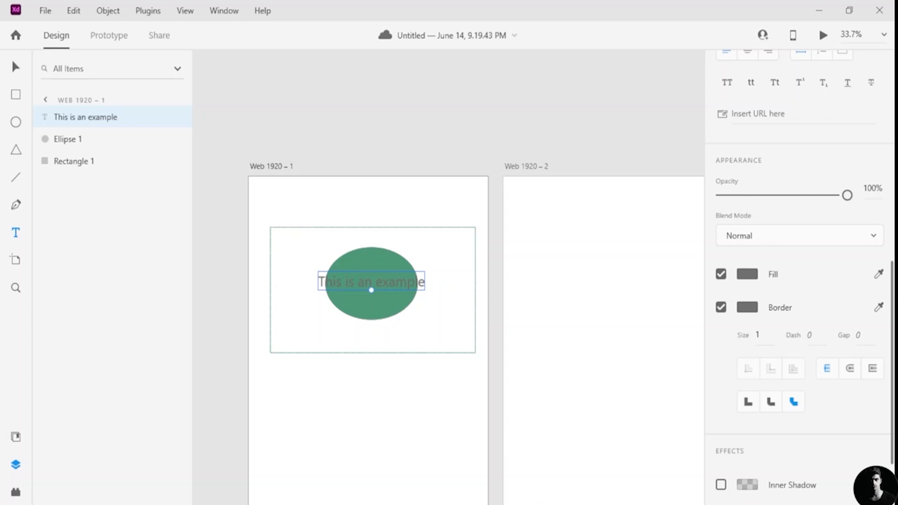
- Draw a diagonal line from the rectangle's lower-left corner to its upper-right corner with the Line tool
scroll(752, 401, down, 3)
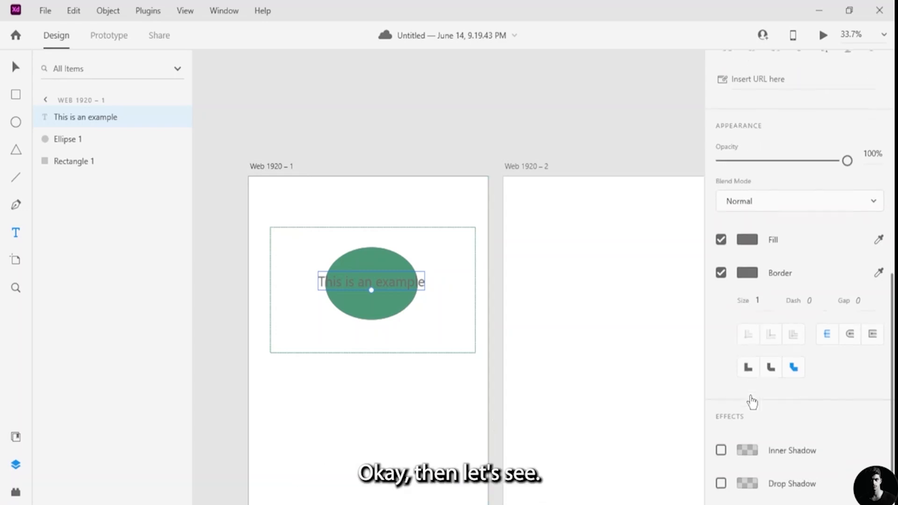
scroll(752, 398, up, 3)
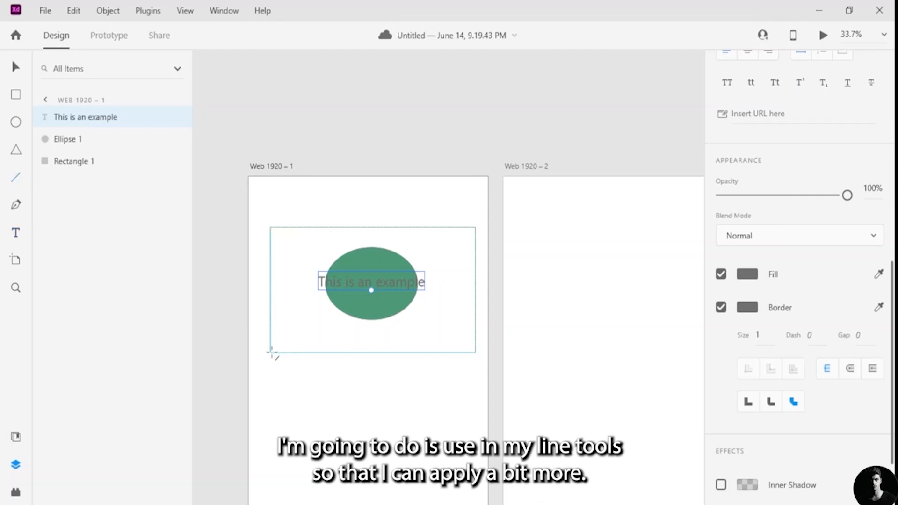
drag(274, 354, 415, 272)
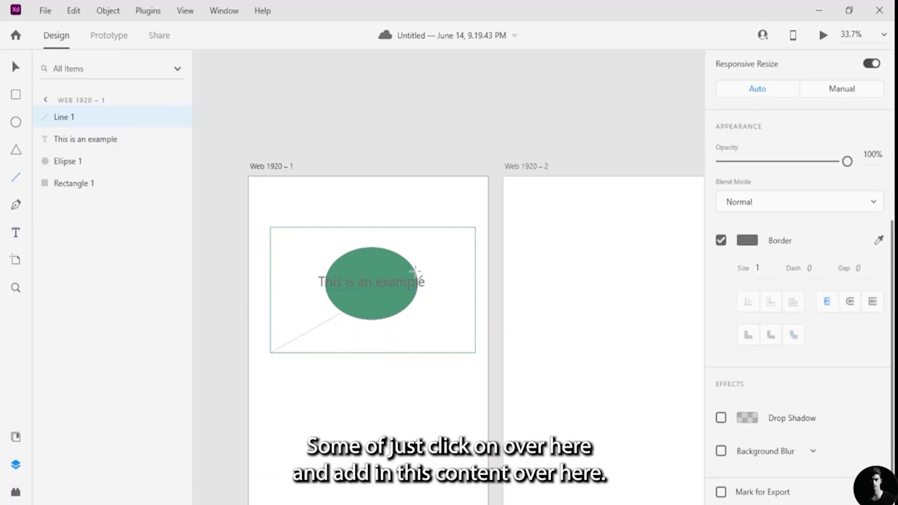
drag(474, 235, 475, 228)
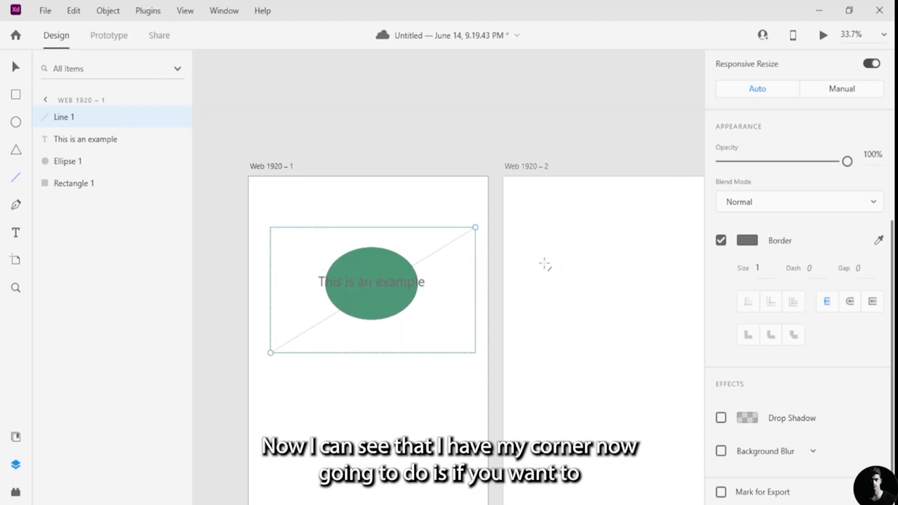
- Open the diagonal line for path editing and set its border size to 9
scroll(290, 284, up, 5)
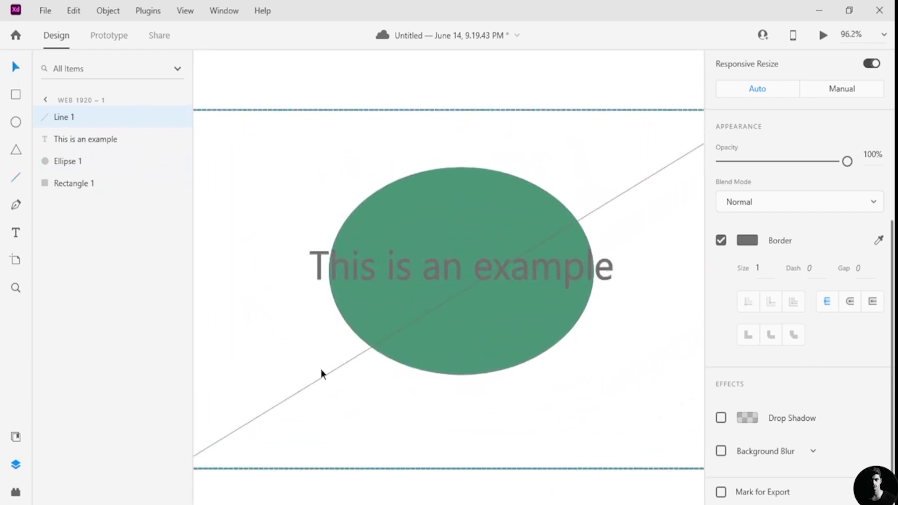
double_click(333, 374)
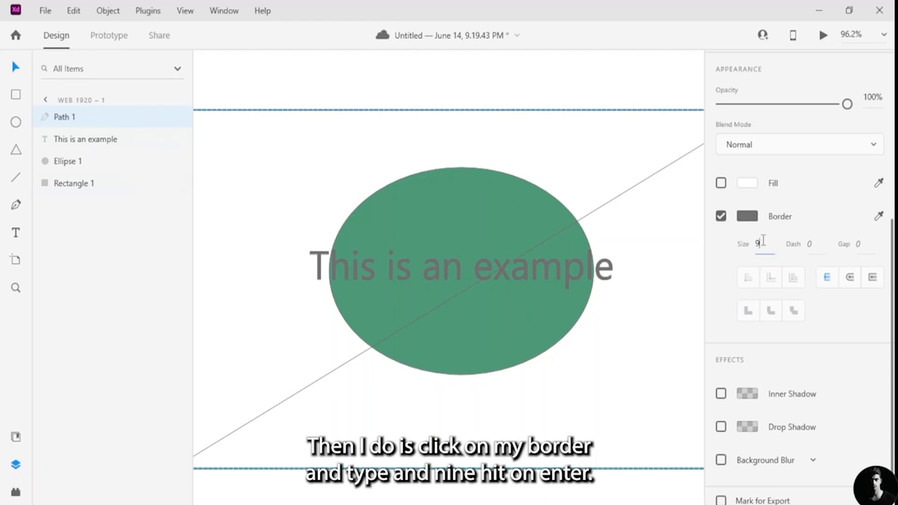
click(763, 241)
text(9)
key(Return)
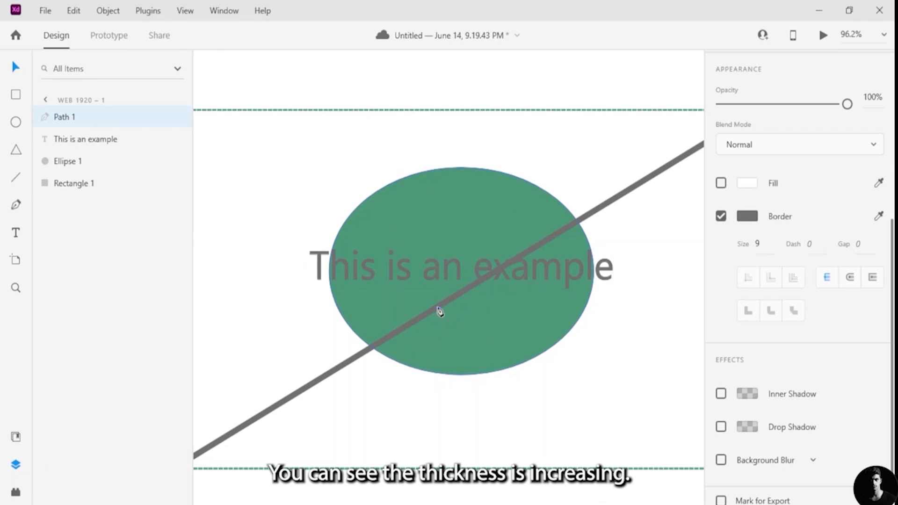
- Add two anchor points on the diagonal line just outside the ellipse's lower-left edge
click(354, 358)
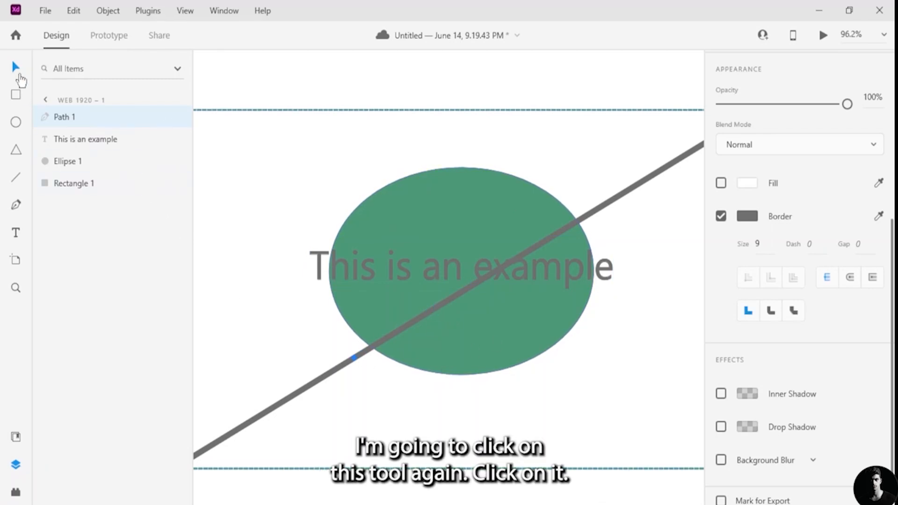
click(331, 371)
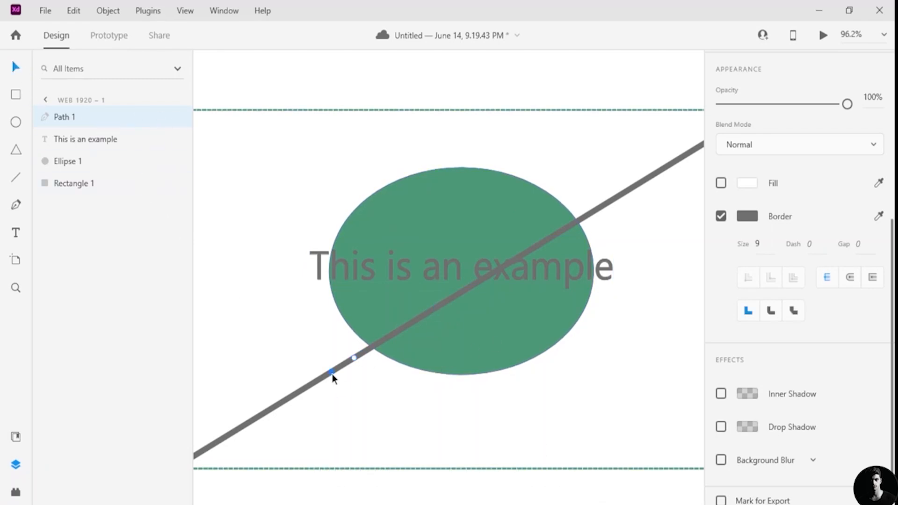
click(392, 335)
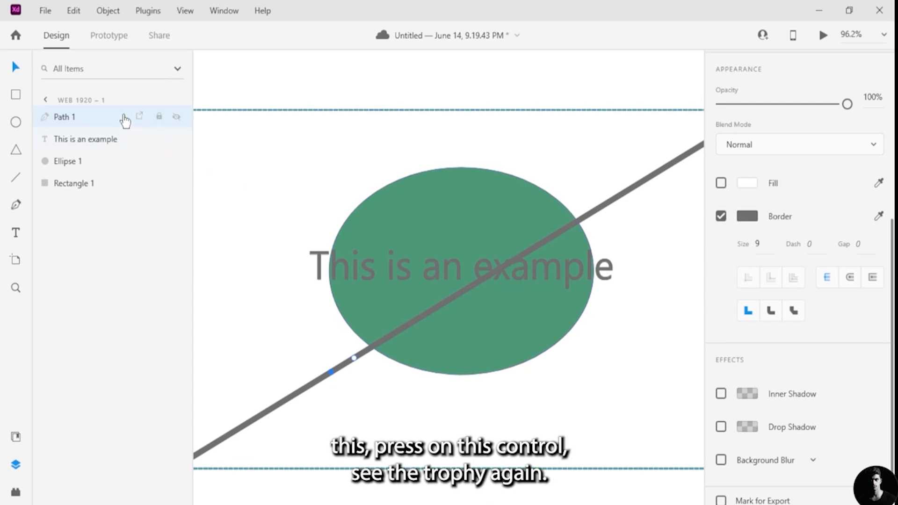
- Duplicate the diagonal path and move the copy up and to the left of the original
click(102, 117)
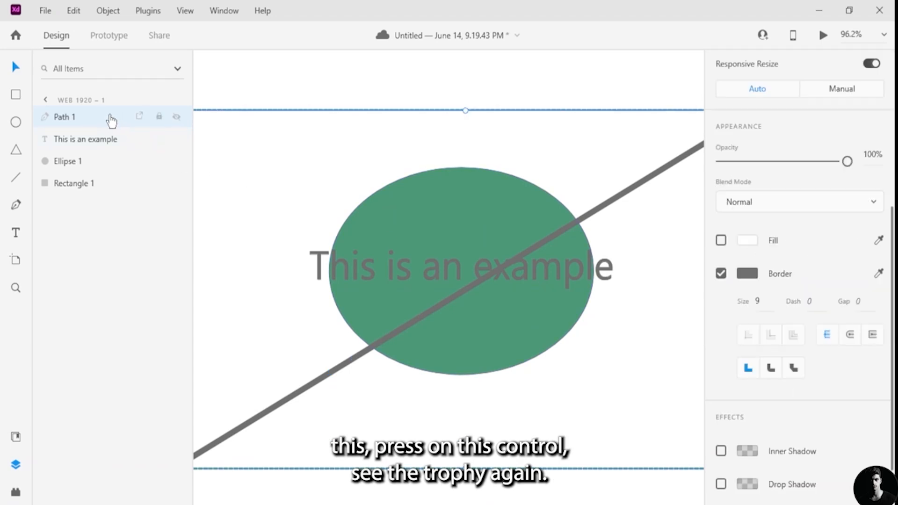
key(ctrl+c)
key(ctrl+v)
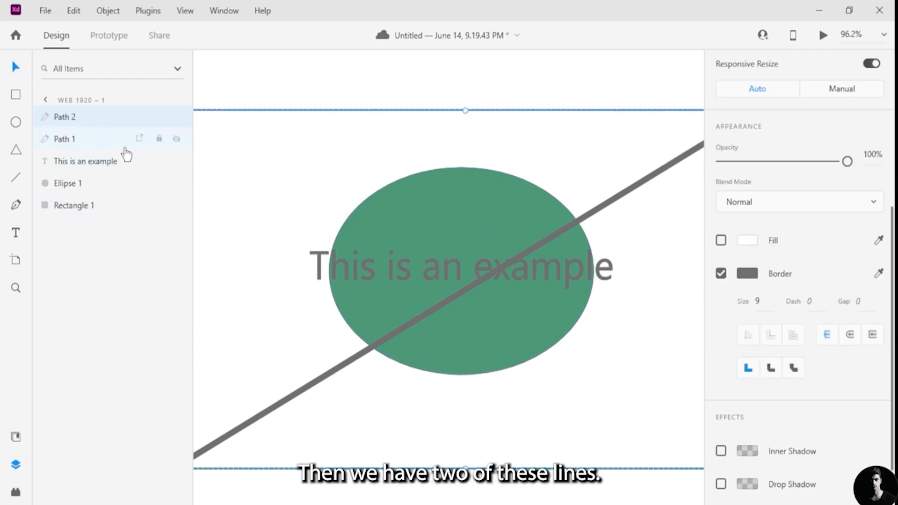
drag(366, 351, 286, 273)
- Rotate the copied line about 61° so that it crosses the original diagonal
scroll(286, 273, down, 5)
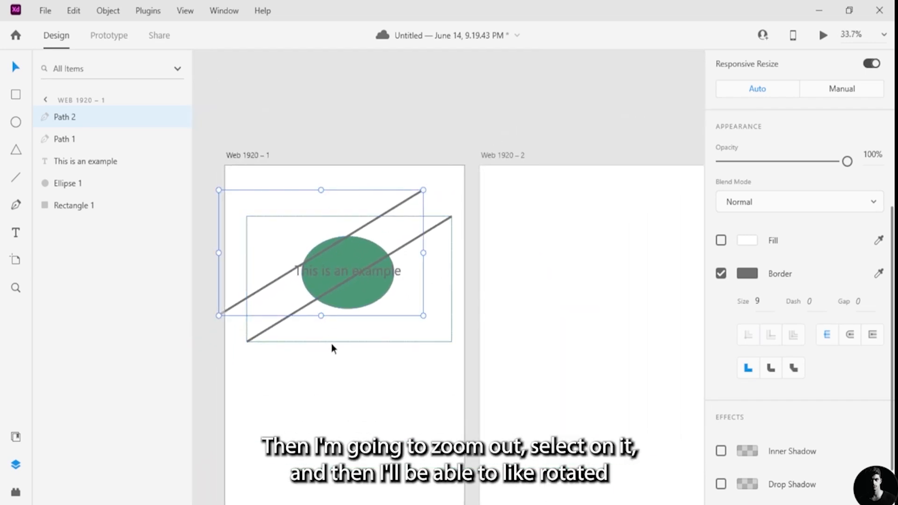
drag(321, 318, 261, 289)
click(283, 236)
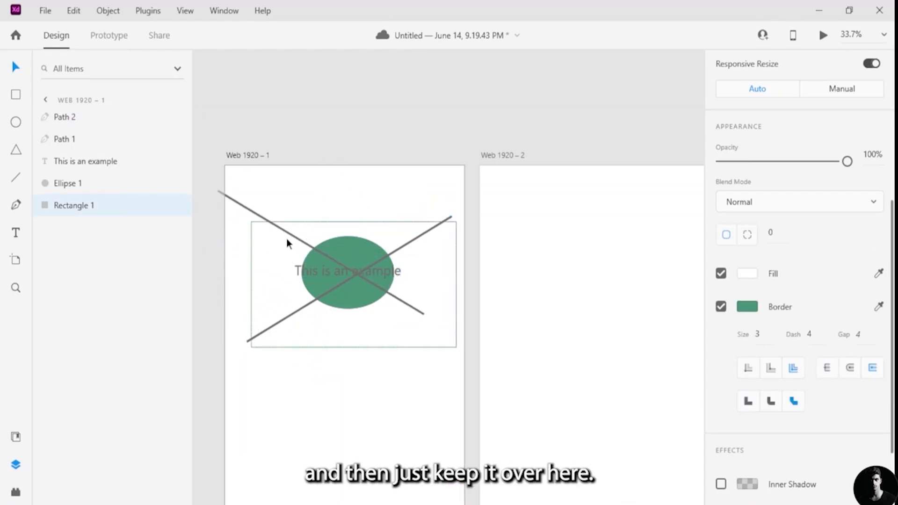
- Try to shorten the rotated line by adding anchor points and pulling its upper-left end inward
click(229, 195)
double_click(234, 198)
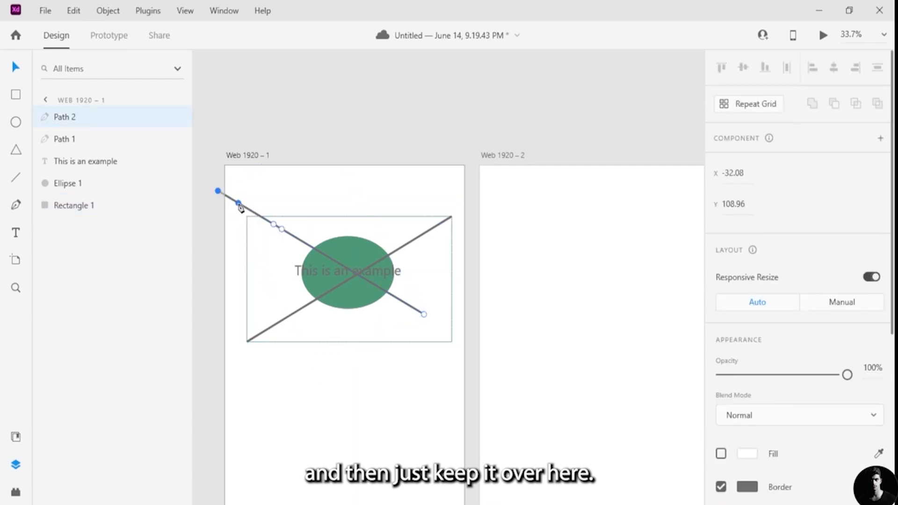
click(239, 204)
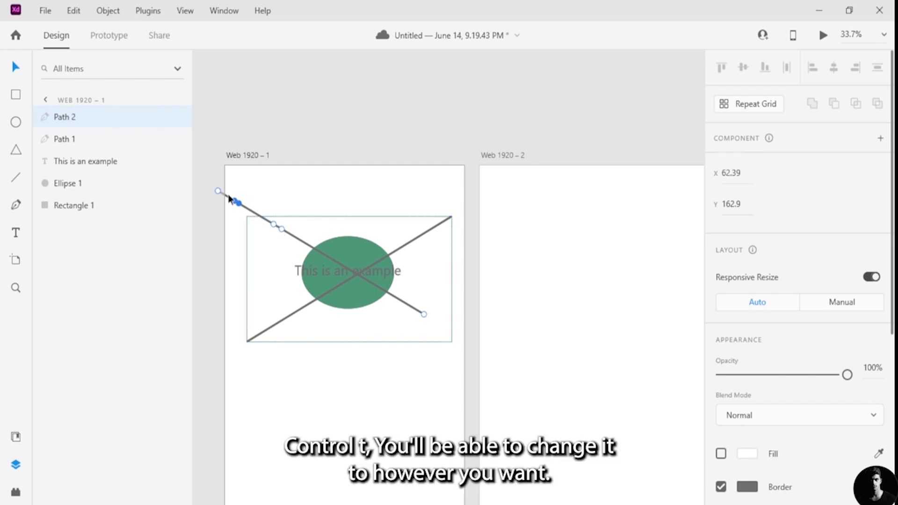
mouse_move(218, 192)
mouse_down()
mouse_move(231, 204)
mouse_move(228, 197)
mouse_up()
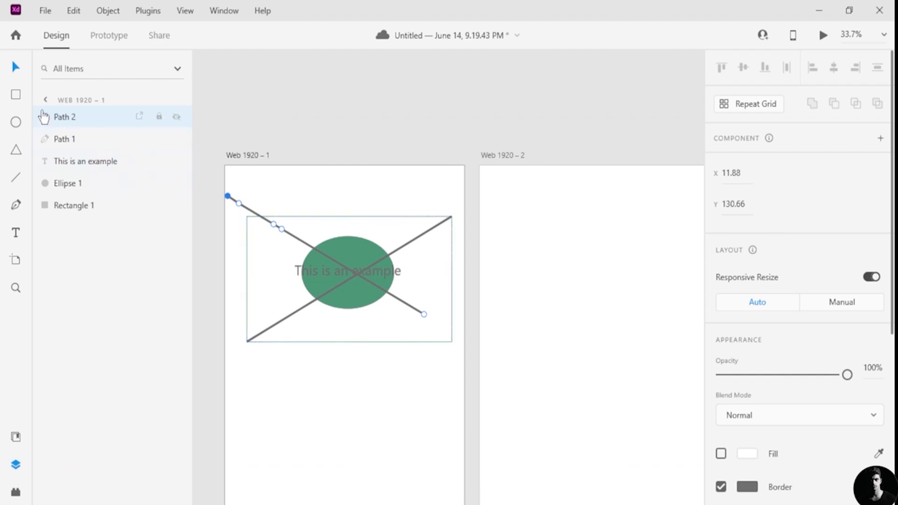
- Move the rotated line so its upper end meets the rectangle's upper-left corner, and shift the ellipse slightly to X 331, Y 316
click(304, 242)
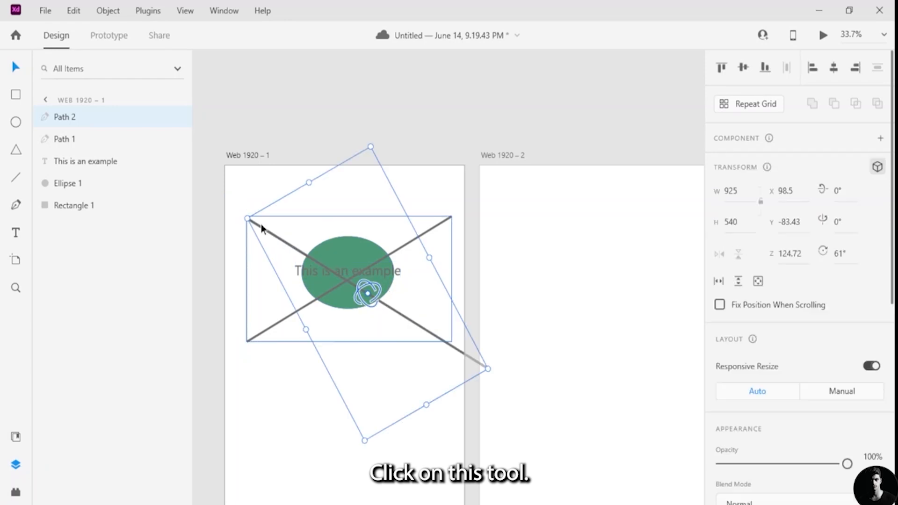
click(365, 295)
mouse_move(364, 295)
mouse_down()
mouse_move(364, 285)
mouse_move(361, 296)
mouse_up()
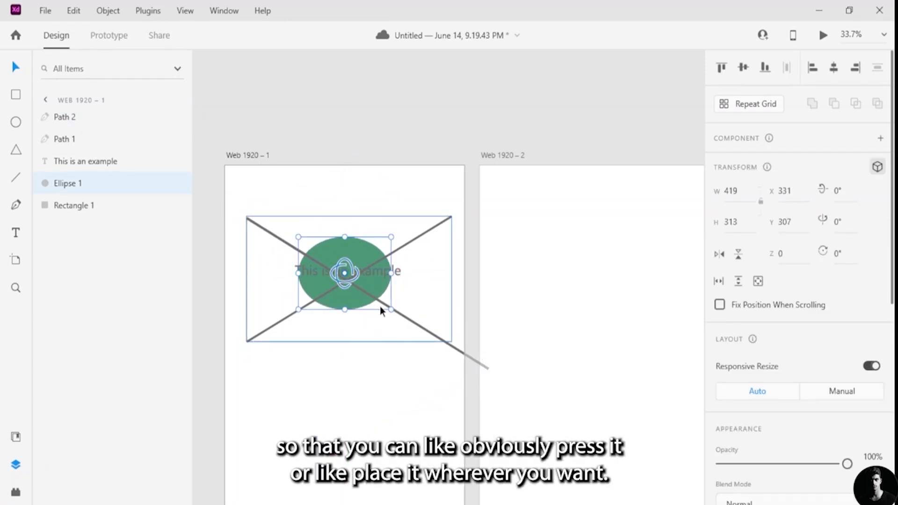
click(457, 349)
click(458, 350)
mouse_move(365, 296)
mouse_down()
mouse_move(364, 304)
mouse_move(363, 296)
mouse_up()
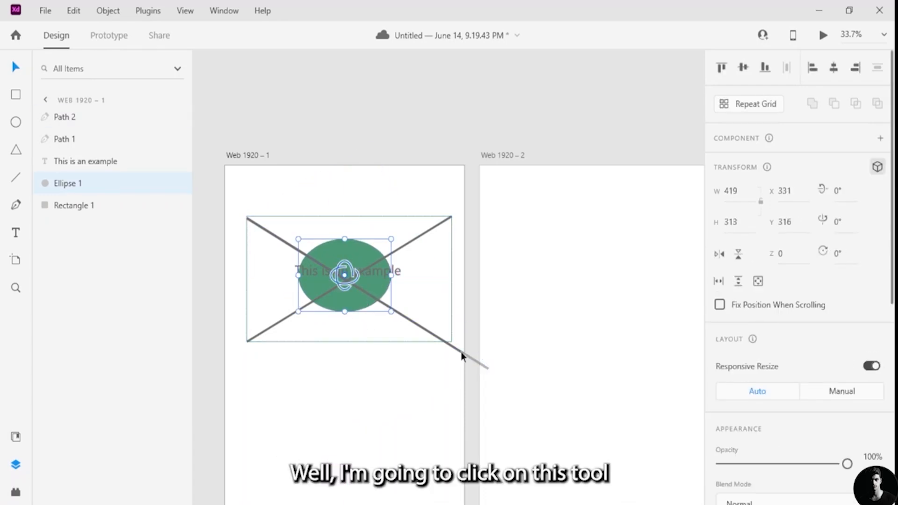
- Shrink the rotated line so its lower end meets the rectangle's lower-right corner
click(458, 354)
click(461, 352)
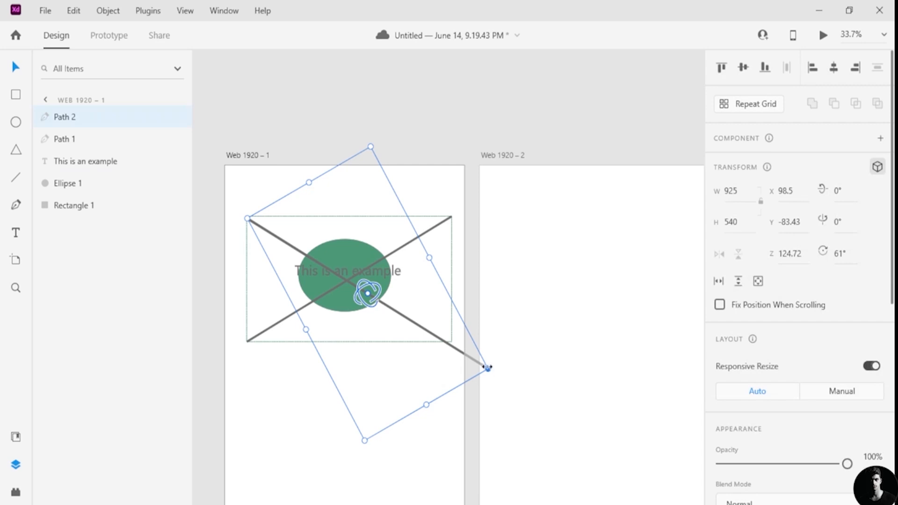
drag(487, 367, 452, 342)
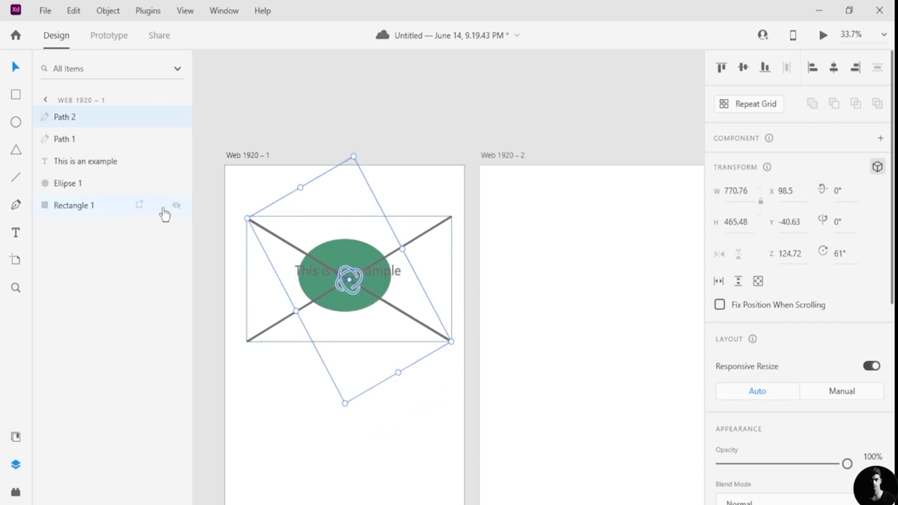
- Reorder the layers so the text and the ellipse sit above both diagonal lines, with the text on top
drag(96, 160, 99, 132)
drag(86, 180, 96, 119)
drag(97, 184, 97, 118)
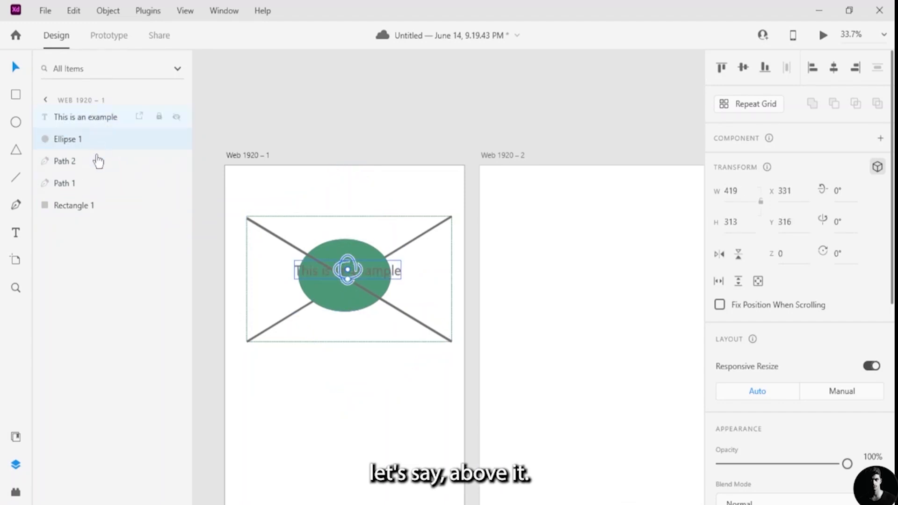
- Try Path 1 on top of the layer stack, return it to just above Rectangle 1, and select the rectangle
drag(94, 182, 106, 116)
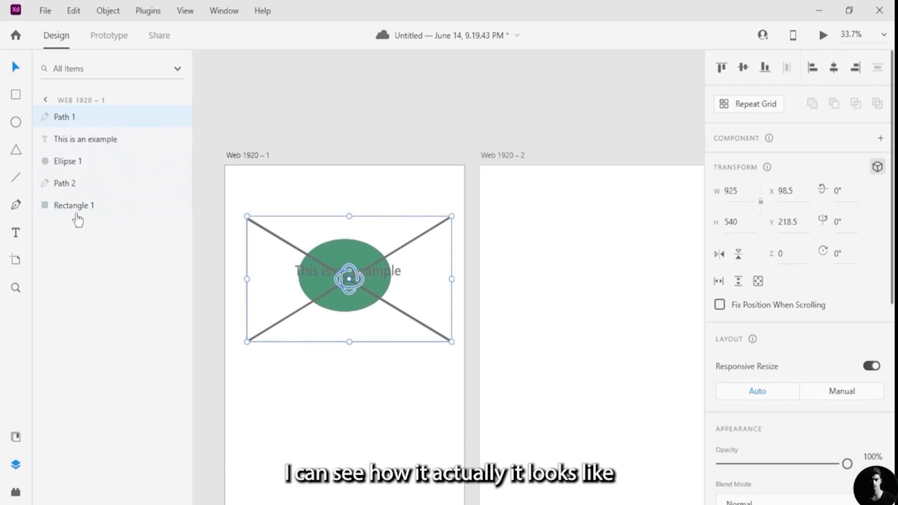
mouse_move(94, 126)
mouse_down()
mouse_move(94, 169)
mouse_move(93, 134)
mouse_up()
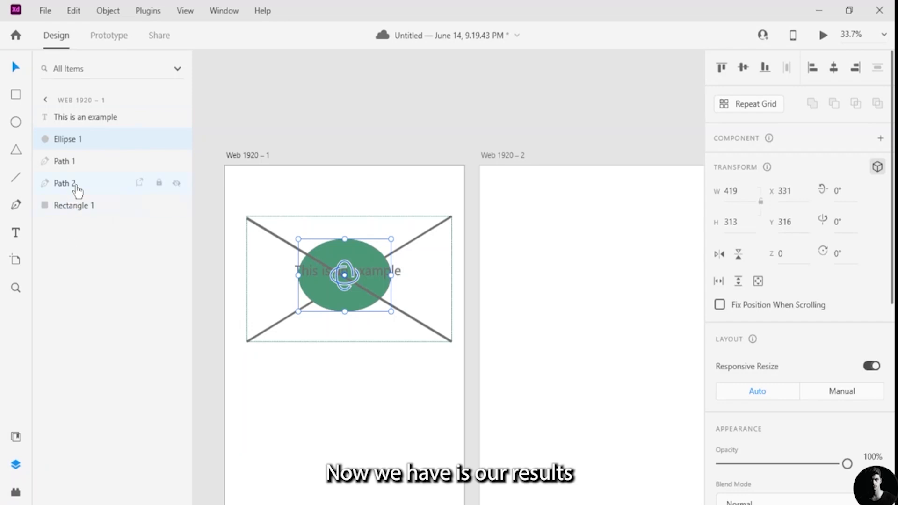
drag(80, 163, 92, 179)
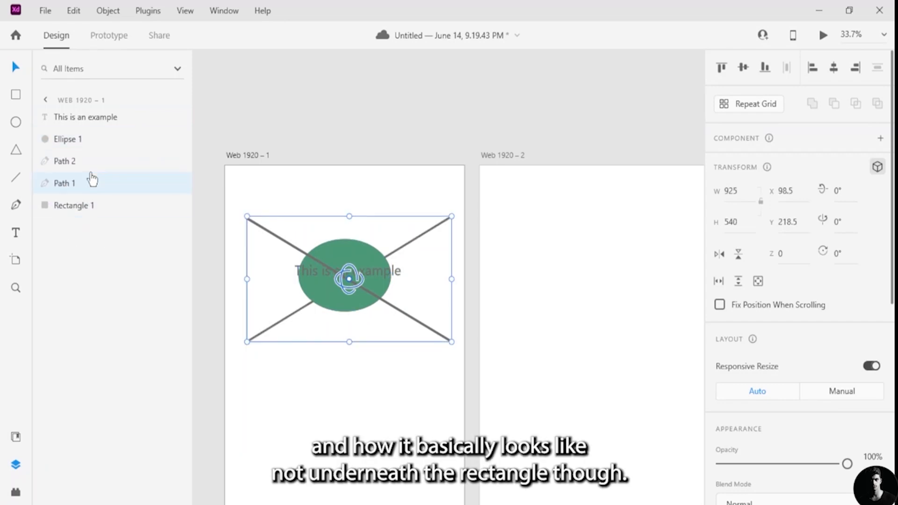
click(271, 233)
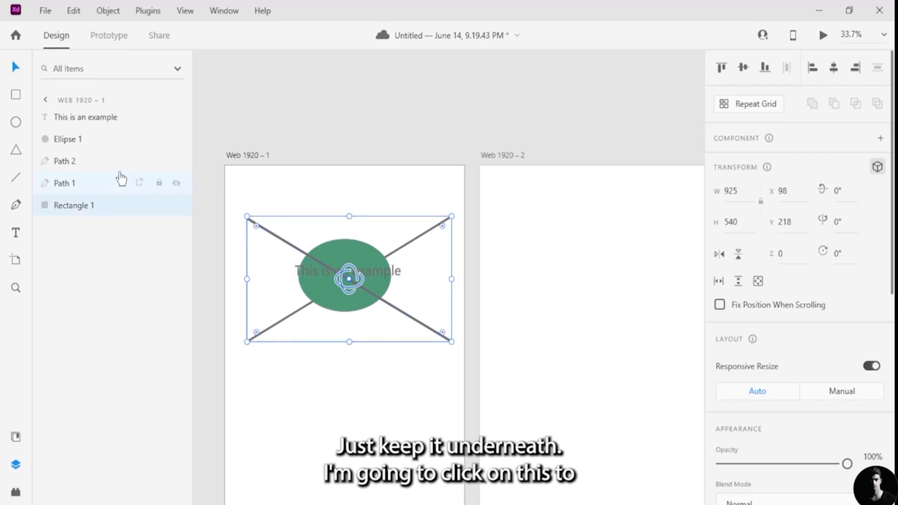
- Send Path 2, the rotated diagonal line, backward twice so it sits below Path 1 and Rectangle 1
drag(121, 127, 96, 119)
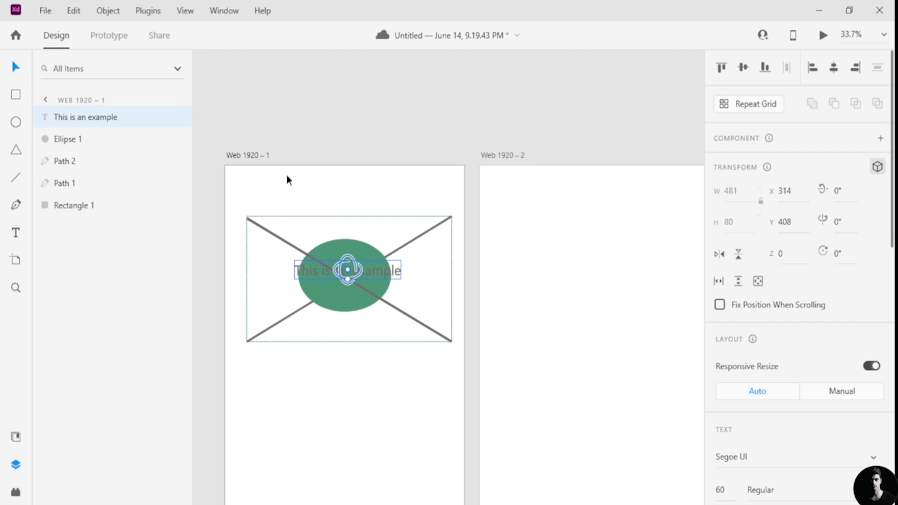
click(322, 158)
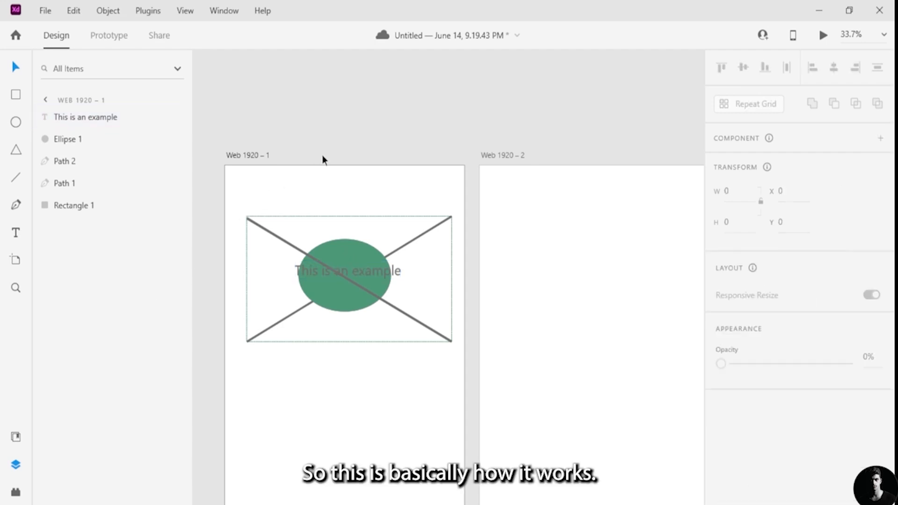
click(392, 306)
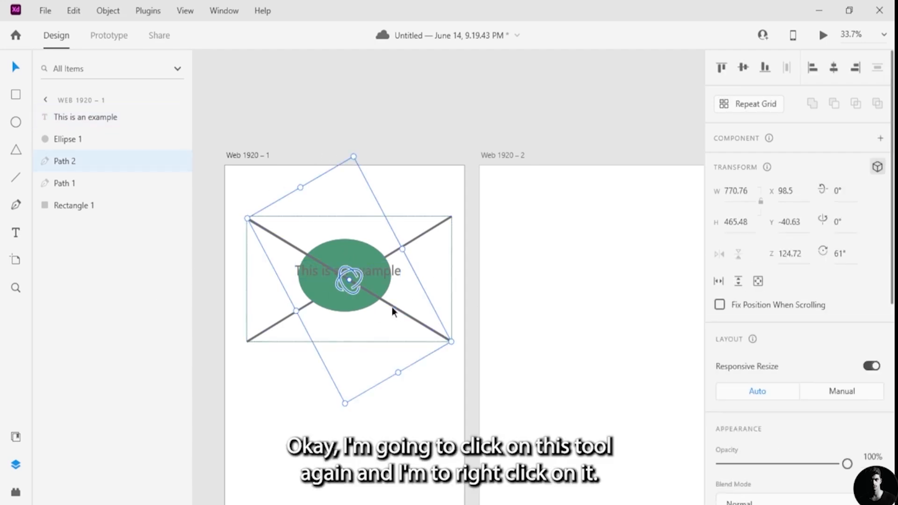
right_click(116, 172)
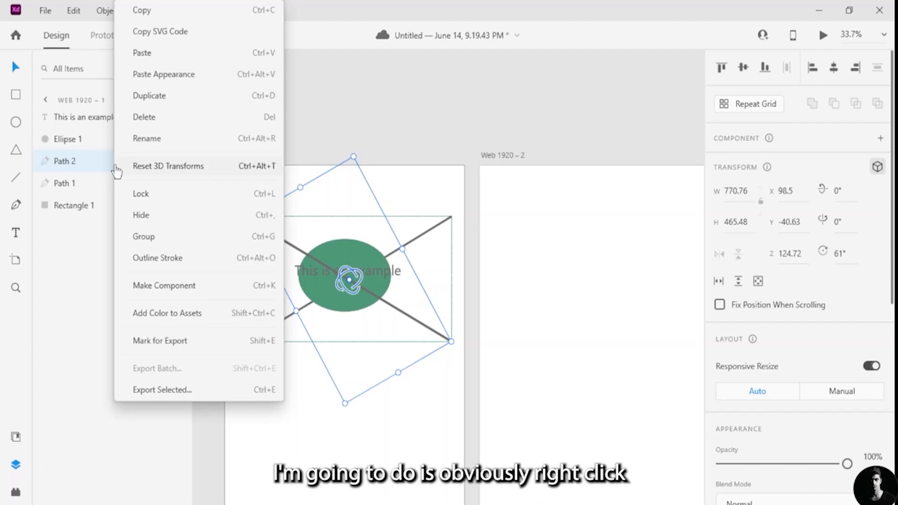
click(377, 301)
right_click(380, 303)
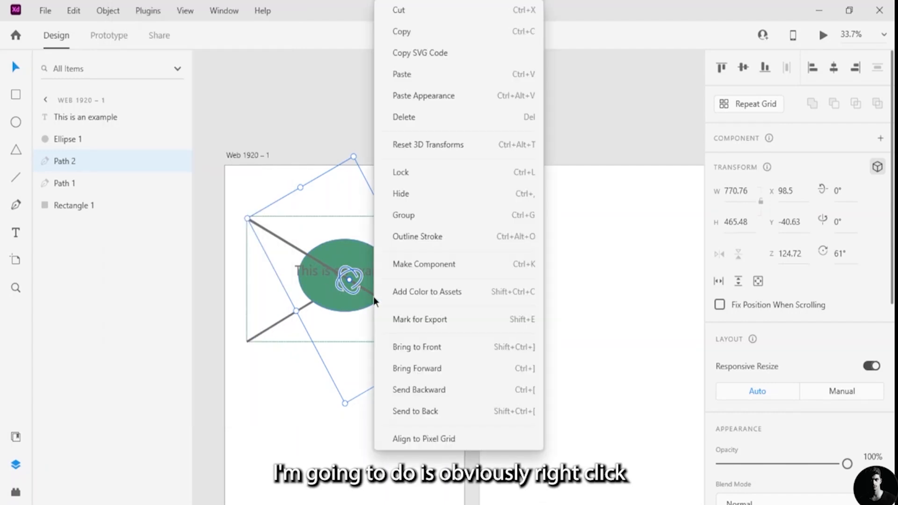
click(445, 388)
right_click(417, 320)
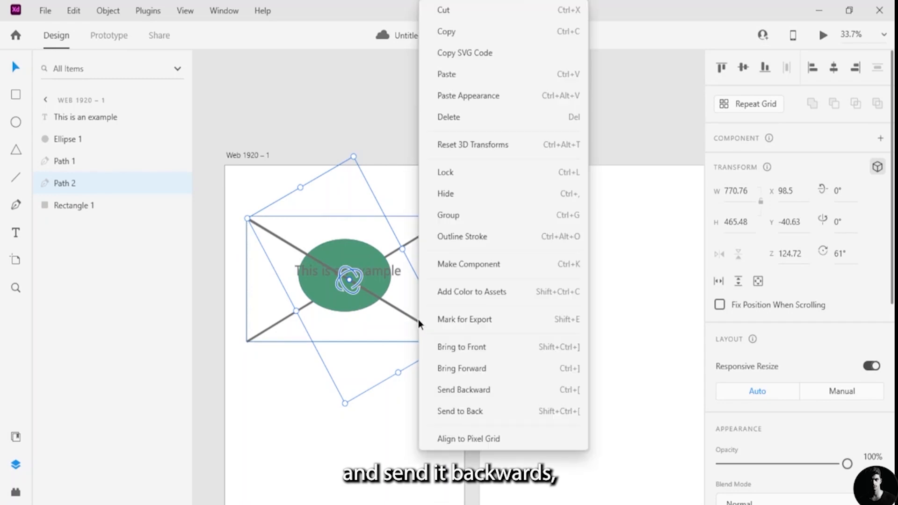
click(497, 389)
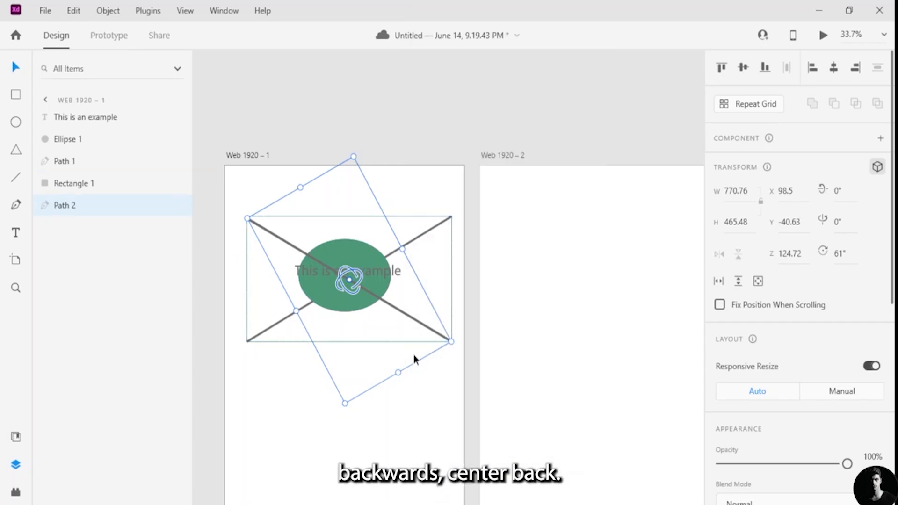
- Send Path 2 to the back of the layer stack
right_click(415, 320)
click(472, 411)
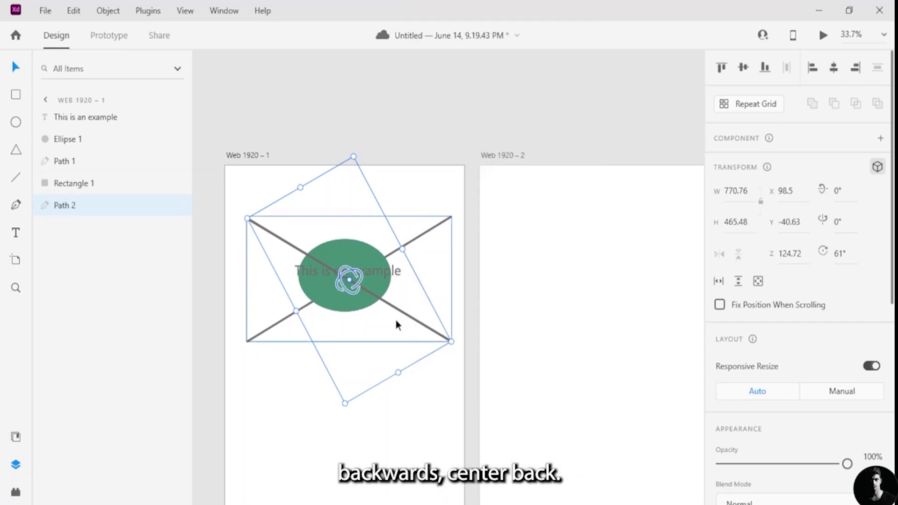
right_click(407, 310)
click(463, 411)
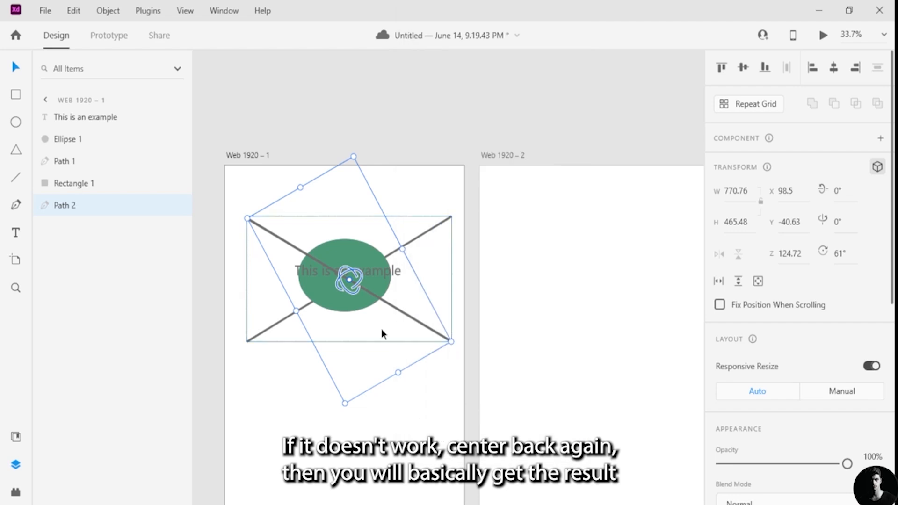
- Nudge Path 2 up to Y -44.49 and move the example text over the ellipse to X 300, Y 433
mouse_move(394, 308)
mouse_down()
mouse_move(383, 333)
mouse_move(395, 327)
mouse_move(397, 309)
mouse_up()
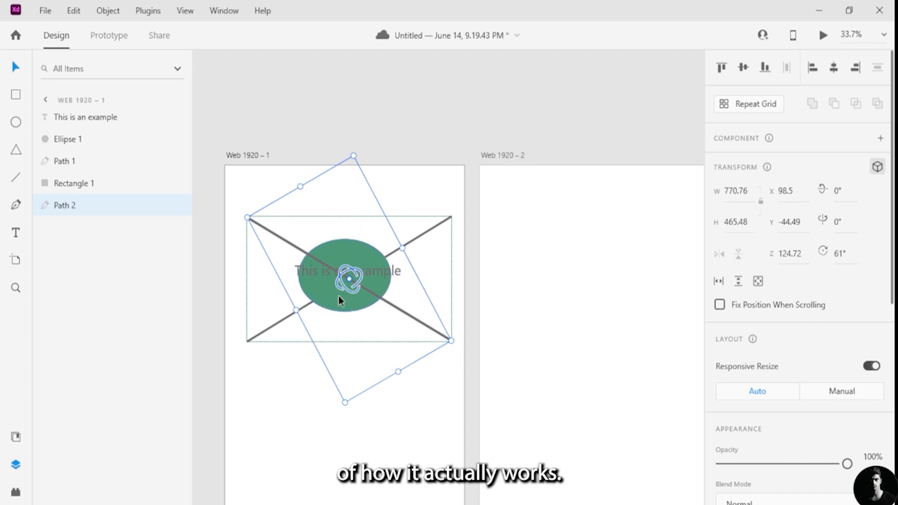
click(314, 277)
mouse_move(314, 272)
mouse_down()
mouse_move(313, 290)
mouse_move(310, 276)
mouse_up()
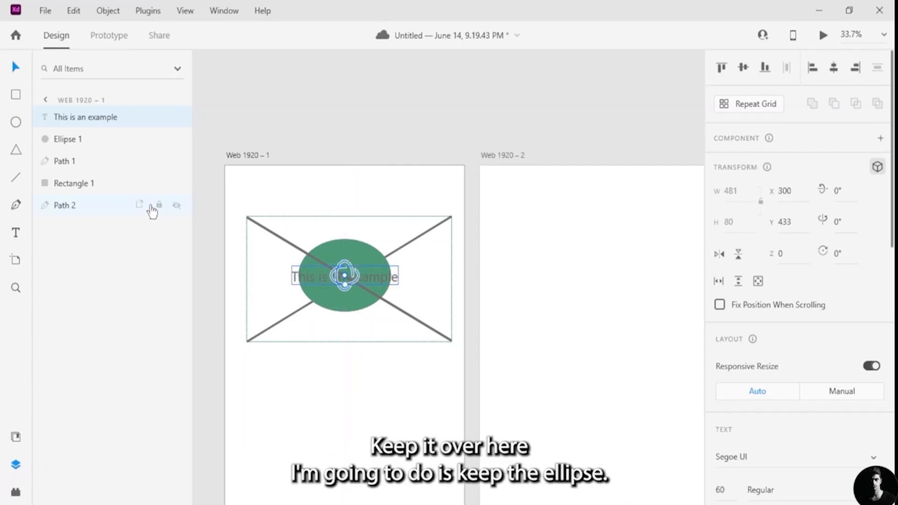
- Move Path 1 below Rectangle 1 in the layer order and try sending Path 2 further backward
drag(71, 165, 76, 196)
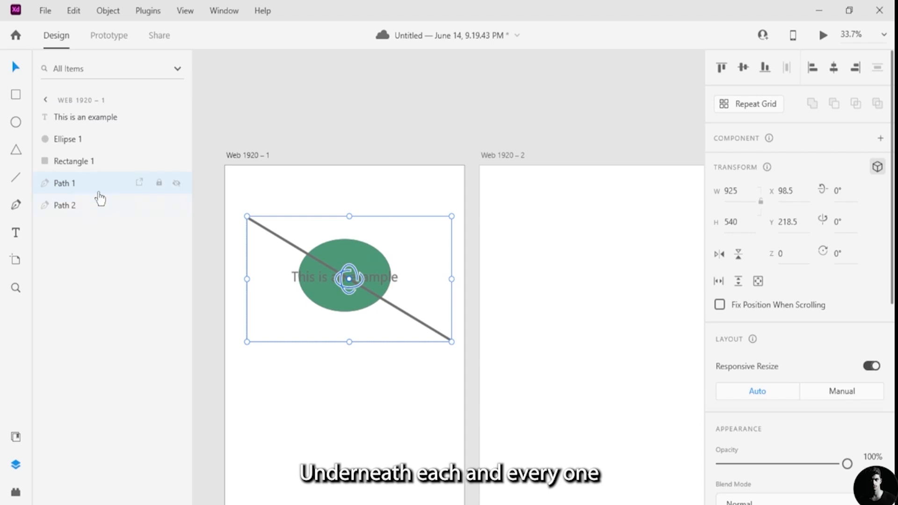
click(86, 206)
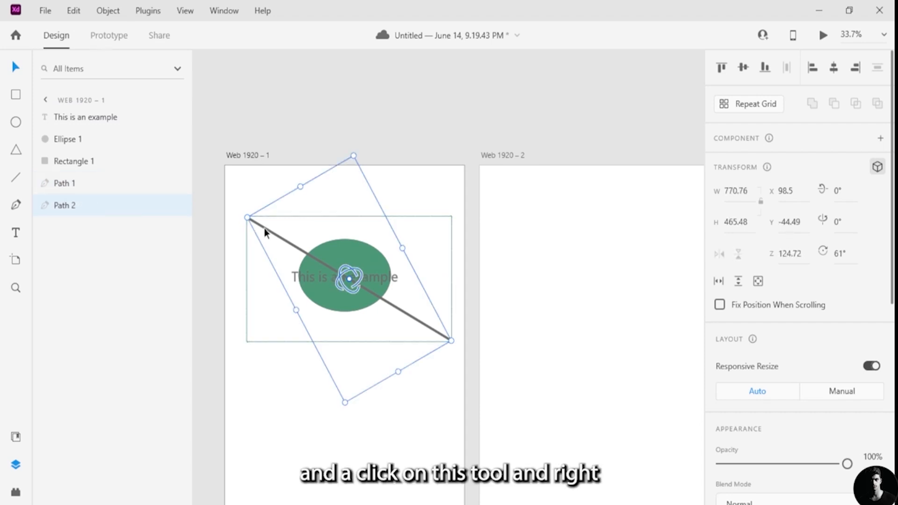
right_click(80, 209)
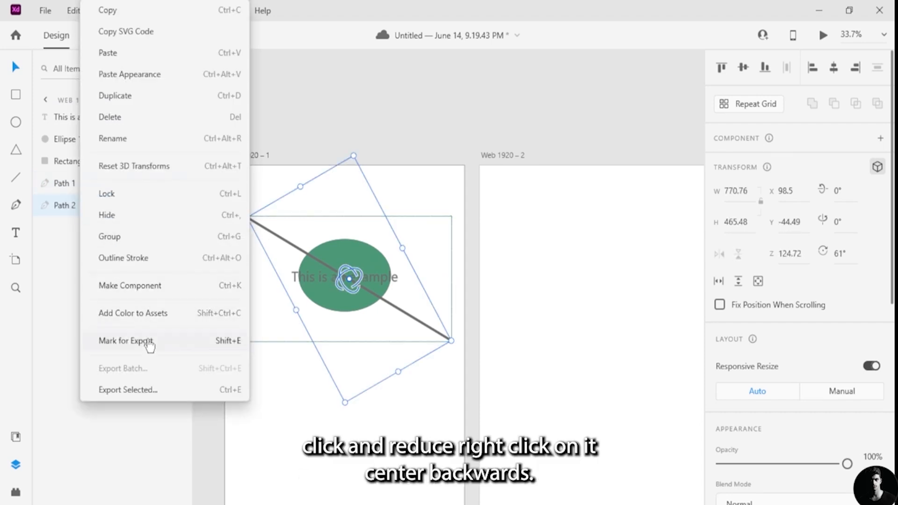
click(297, 263)
right_click(295, 245)
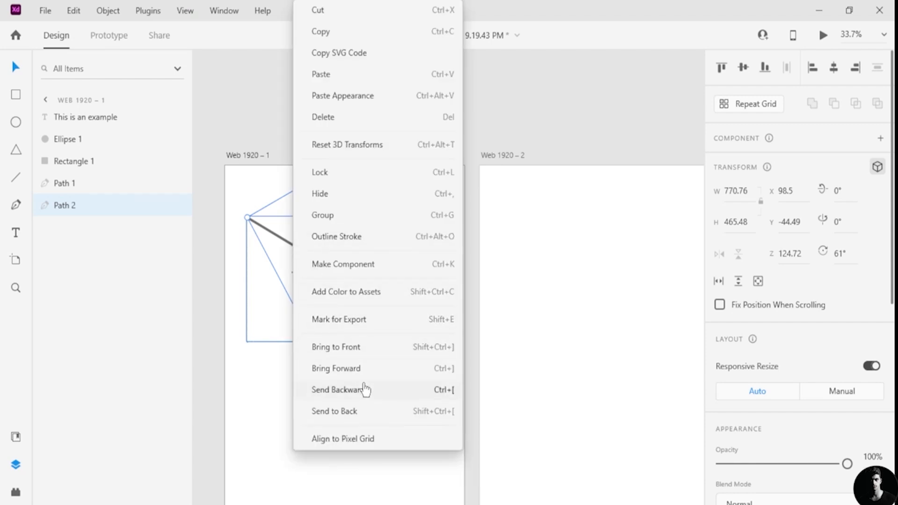
click(364, 389)
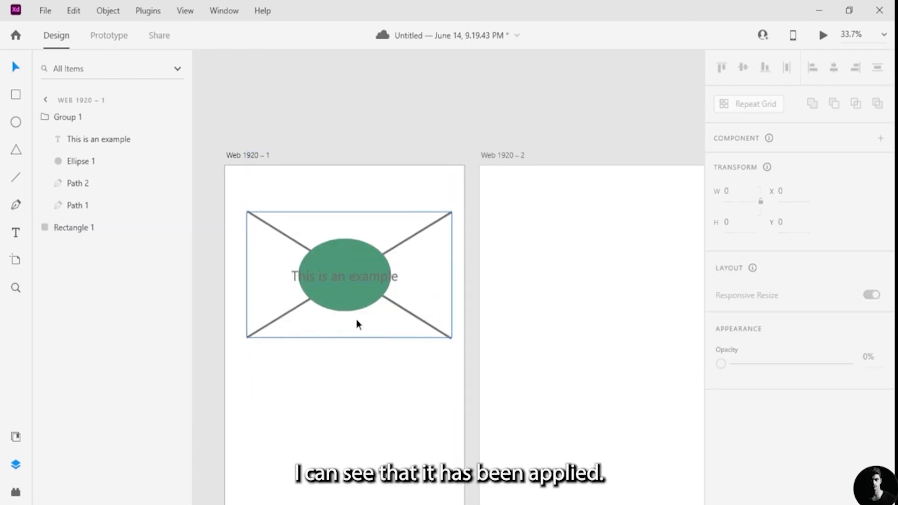
- Select Rectangle 1 together with the text, ellipse, Path 1 and Path 2, and combine them into one group
click(440, 295)
shift+click(100, 205)
shift+click(102, 176)
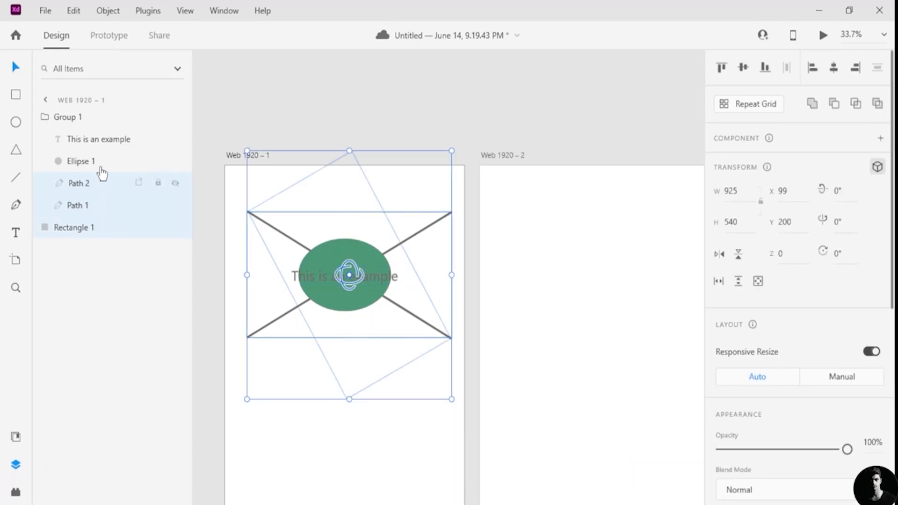
shift+click(100, 164)
shift+click(110, 140)
shift+click(94, 119)
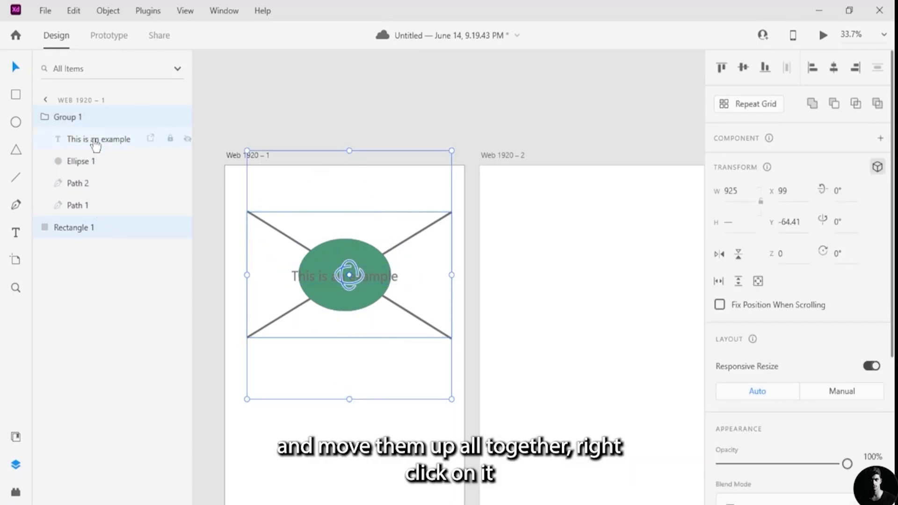
shift+click(95, 140)
shift+click(96, 162)
shift+click(94, 184)
shift+click(92, 205)
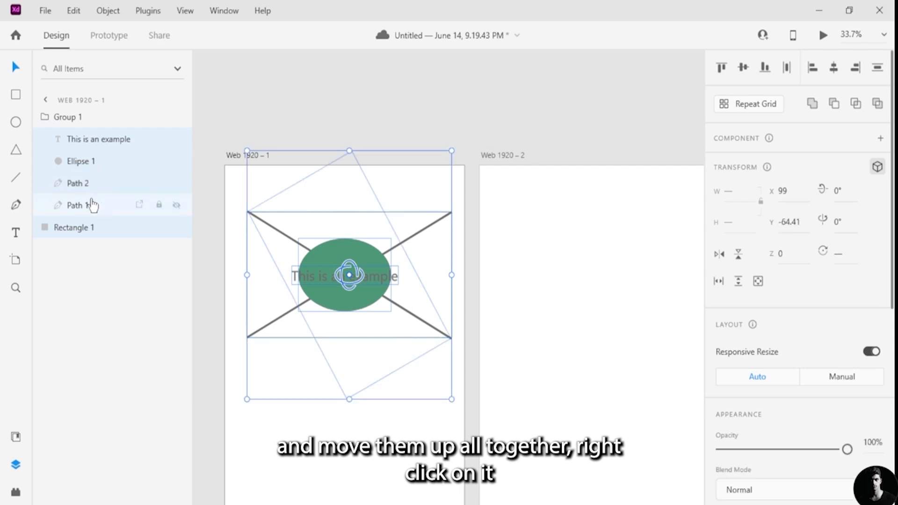
right_click(89, 214)
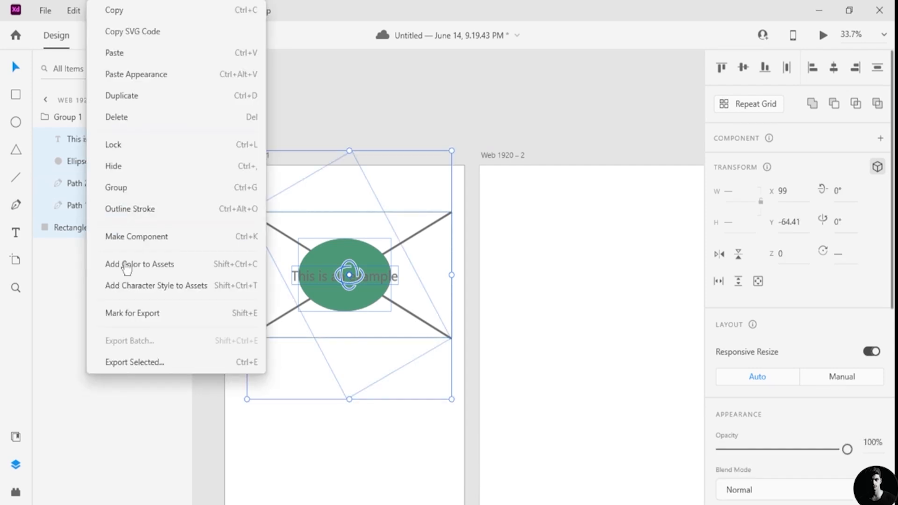
click(133, 187)
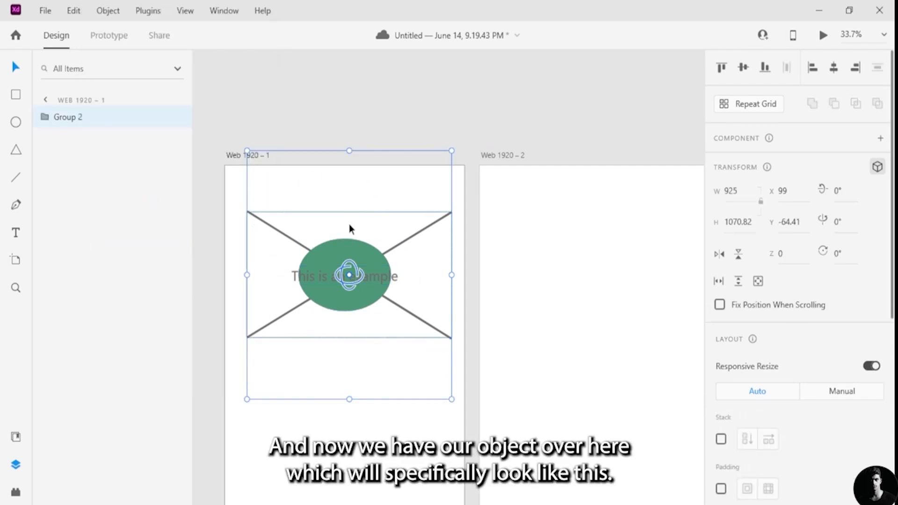
- Move the grouped drawing within the first artboard to X 93, Y -14.41
drag(350, 225, 349, 192)
click(437, 97)
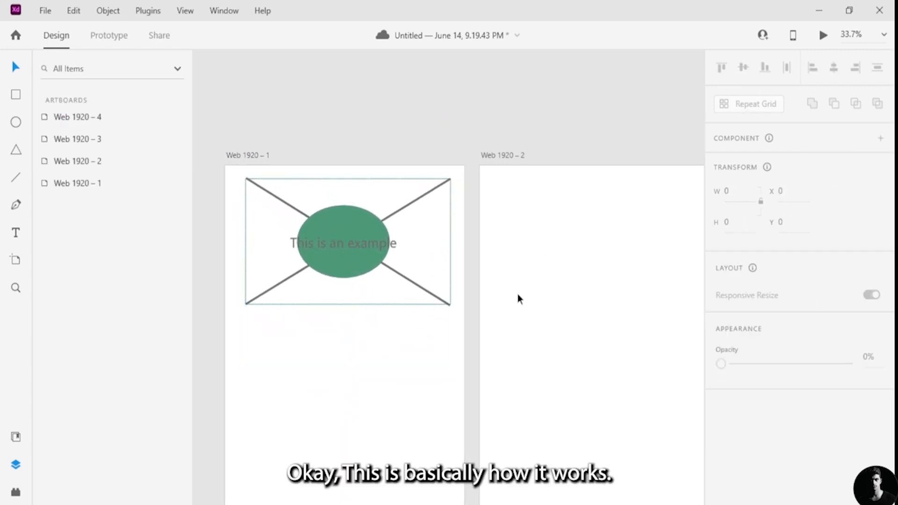
click(351, 368)
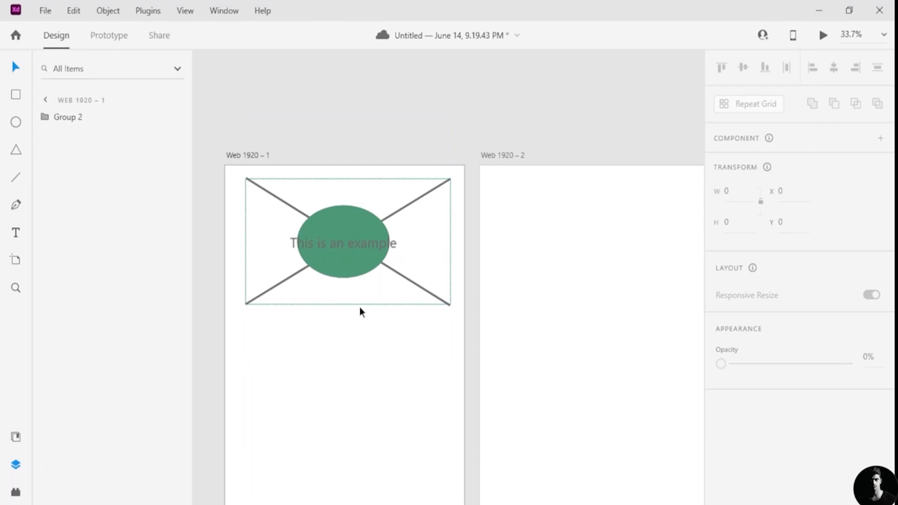
drag(371, 238, 363, 276)
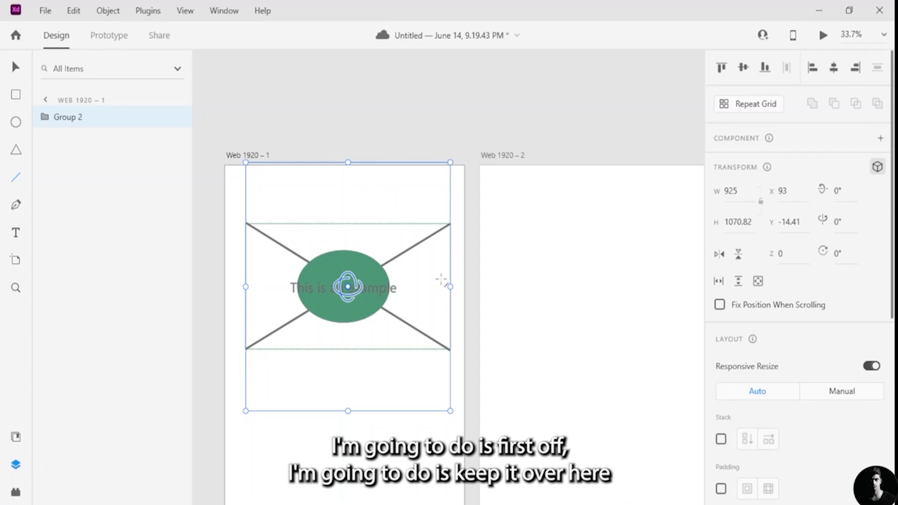
- Draw a nearly horizontal line about 164 wide below the grouped drawing and set its border size to 9
scroll(441, 280, down, 4)
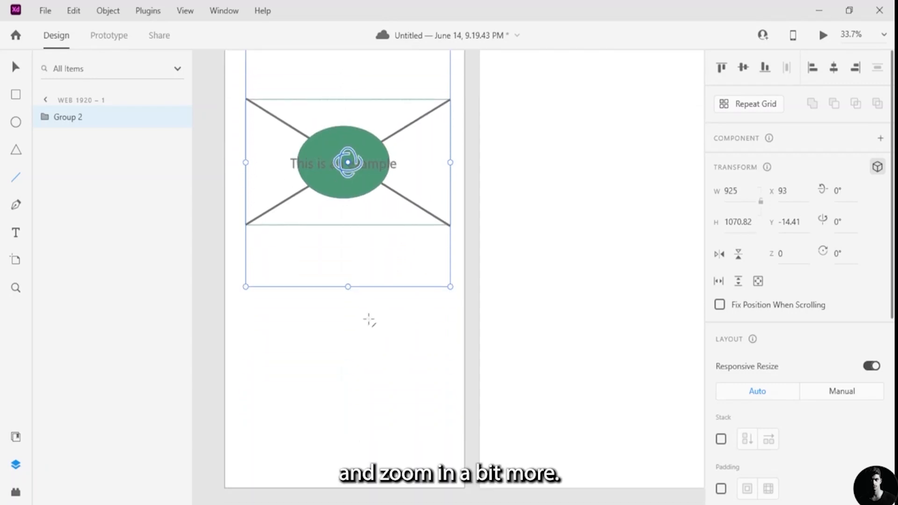
scroll(370, 319, up, 5)
drag(365, 295, 427, 294)
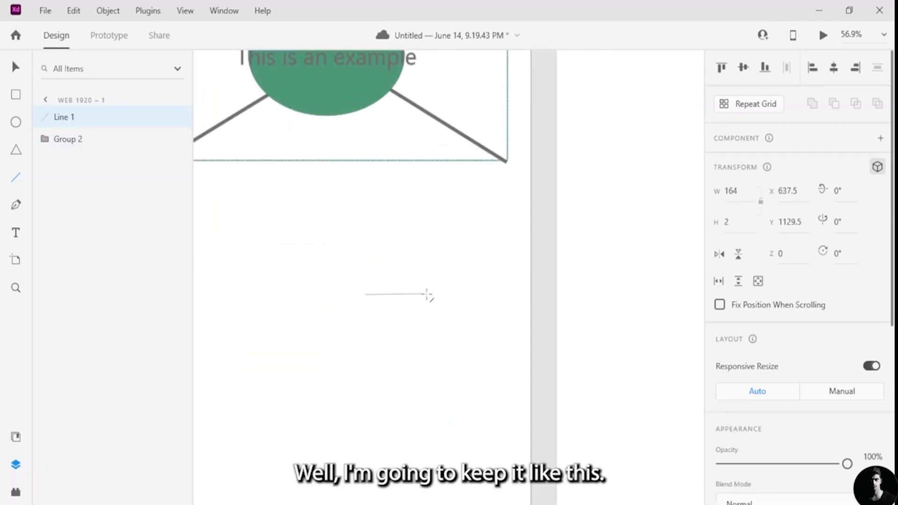
scroll(772, 426, down, 6)
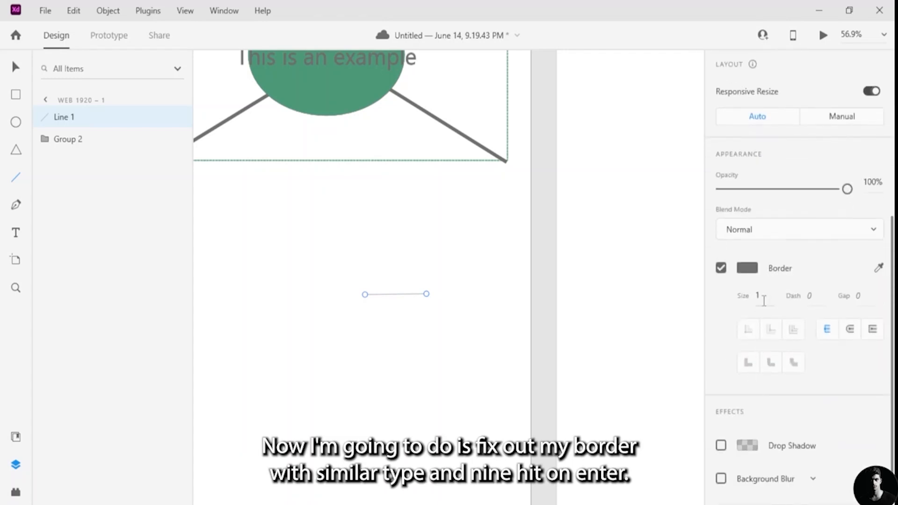
click(763, 301)
text(9)
key(Return)
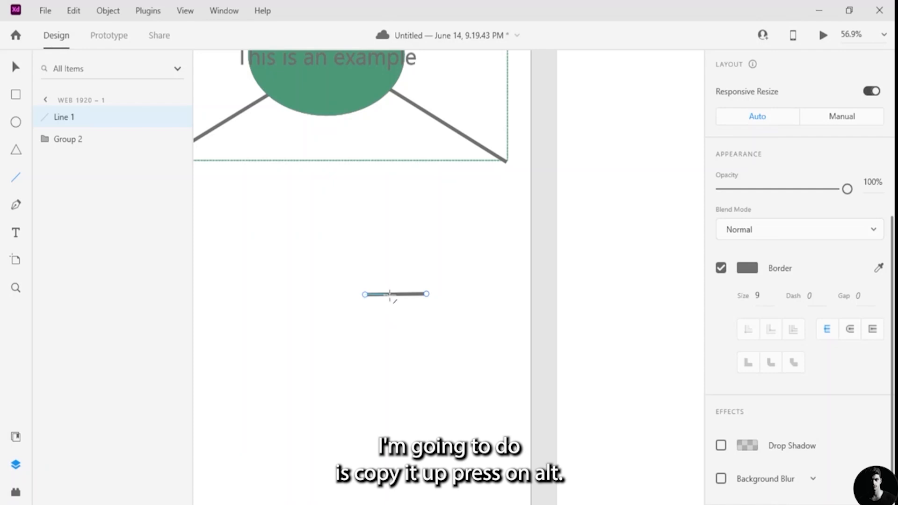
- Duplicate the short line twice directly below itself, spacing the three stacked lines about 26 apart
key(v)
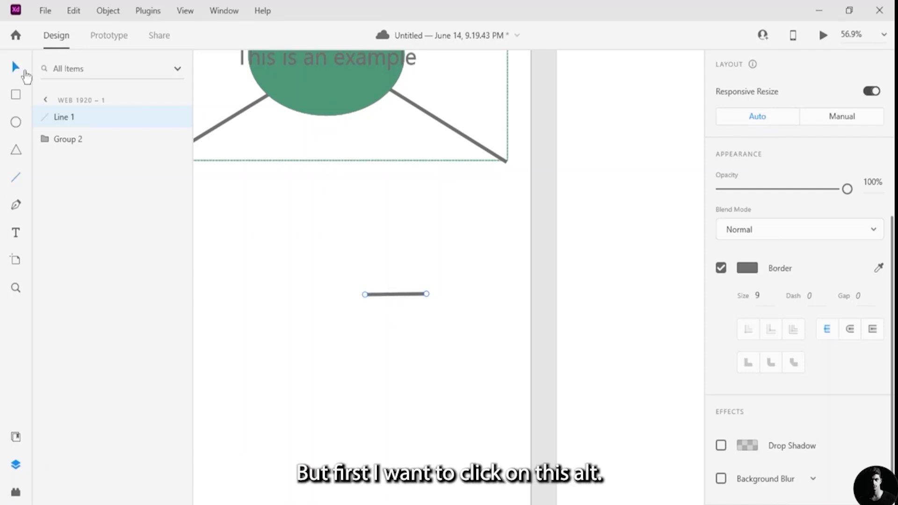
key(alt)
drag(397, 294, 395, 316)
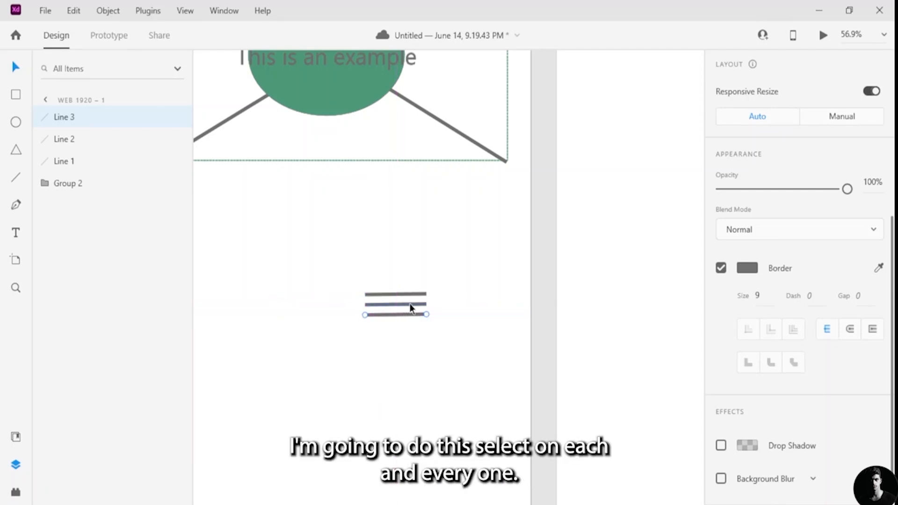
- Select Line 1, Line 2 and Line 3 and combine them into one group
click(407, 318)
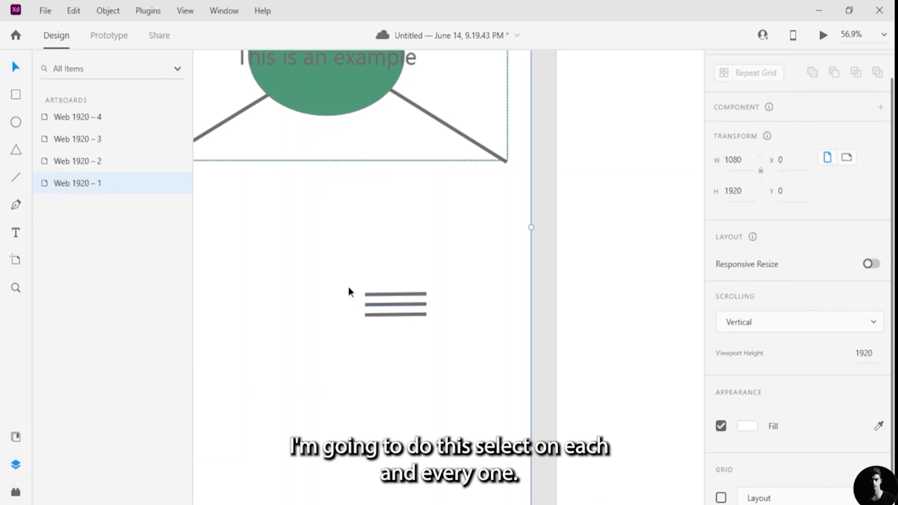
click(388, 310)
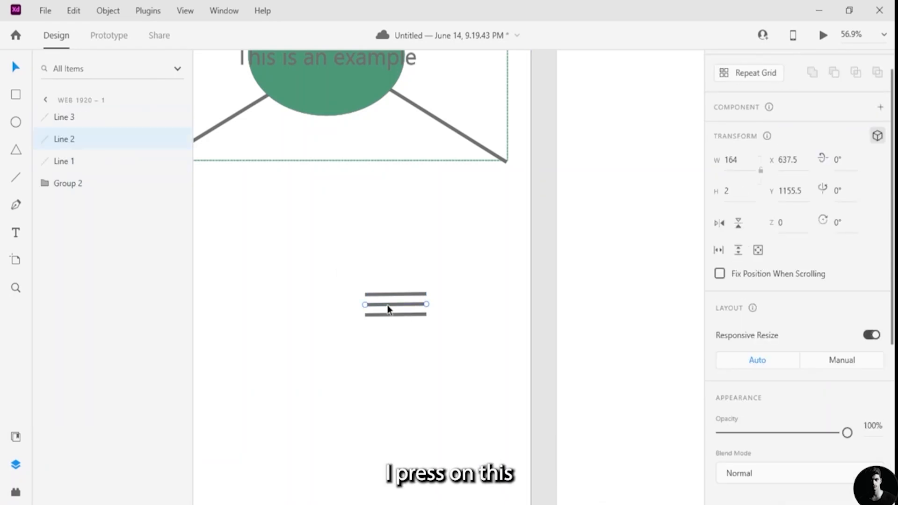
shift+click(102, 124)
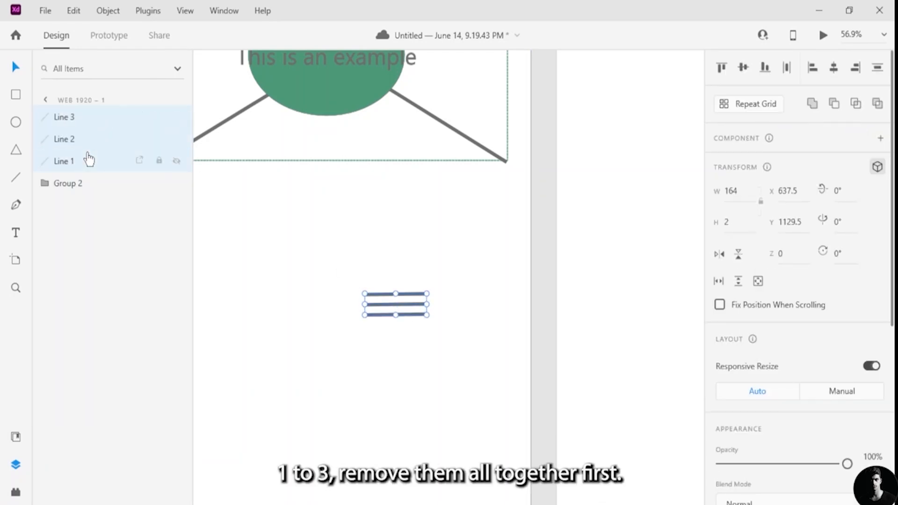
shift+click(89, 160)
right_click(89, 160)
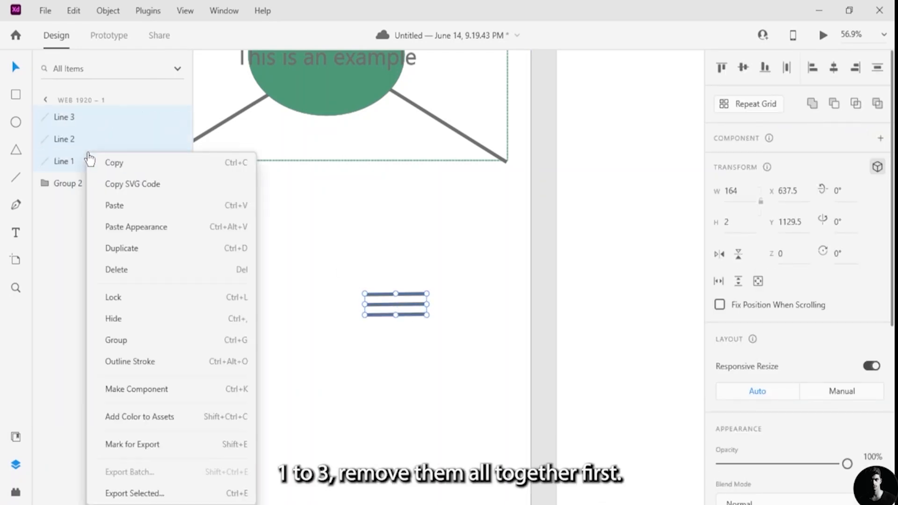
click(122, 342)
scroll(751, 380, down, 5)
scroll(751, 380, down, 2)
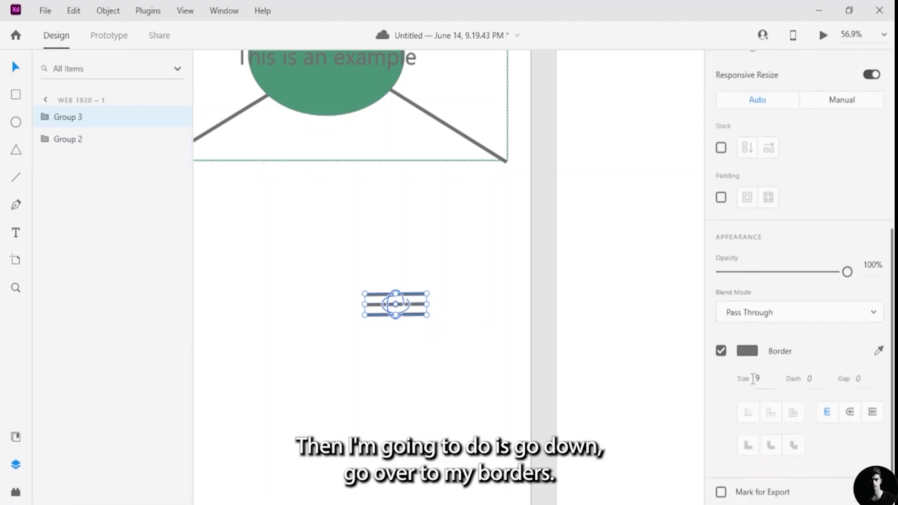
- Set the three-line group's border size to 12 and give its lines round caps
click(761, 379)
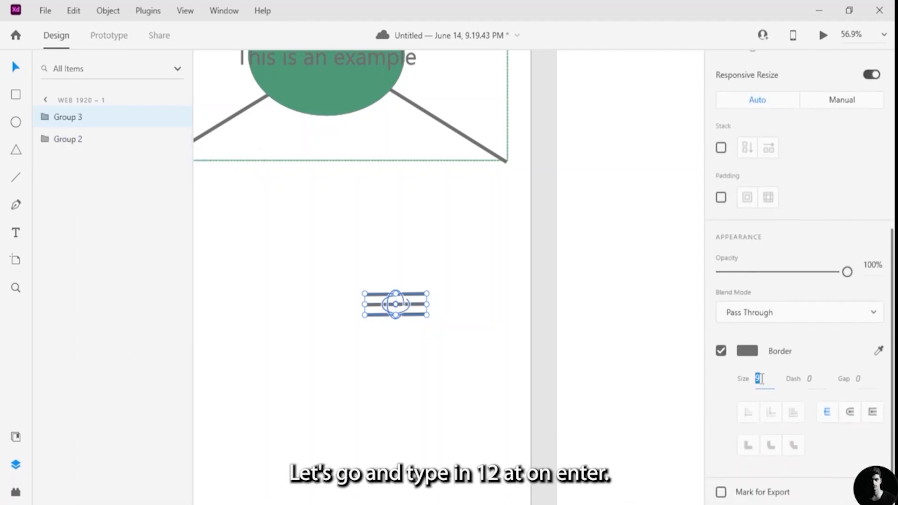
text(12)
key(Return)
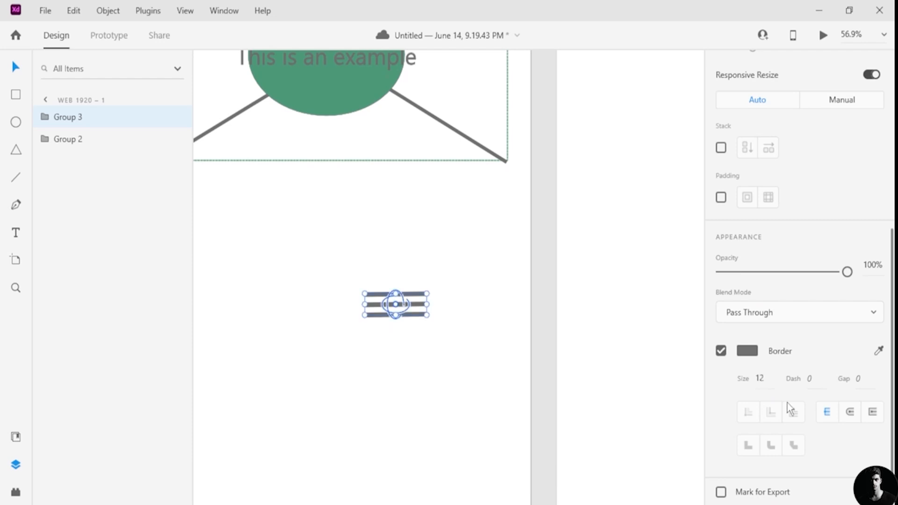
click(854, 415)
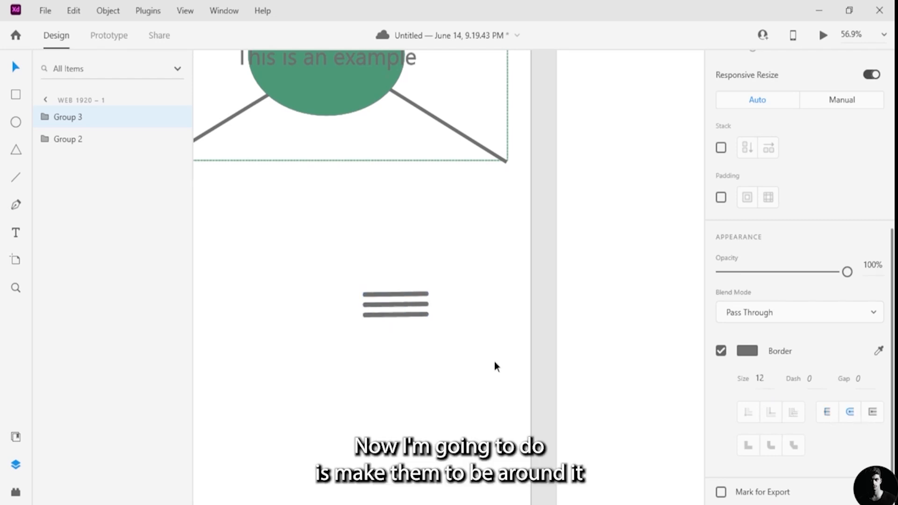
click(417, 299)
drag(417, 299, 441, 204)
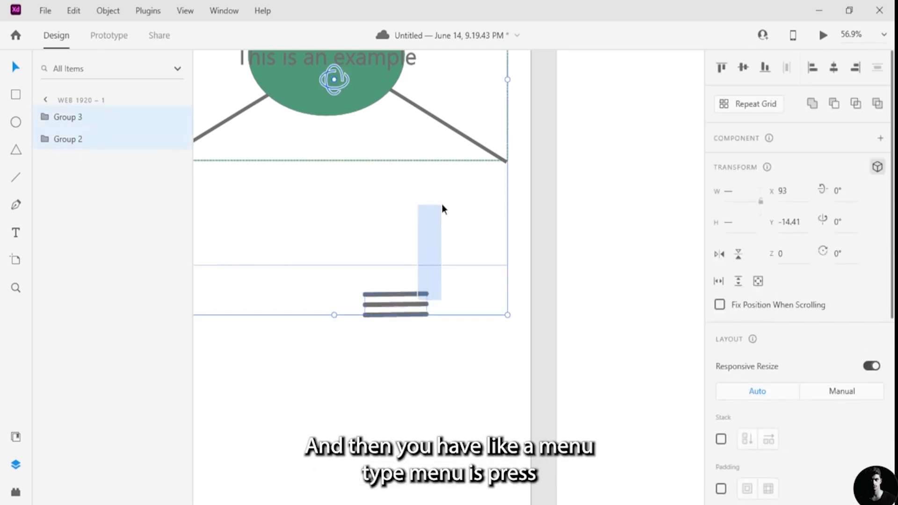
click(338, 297)
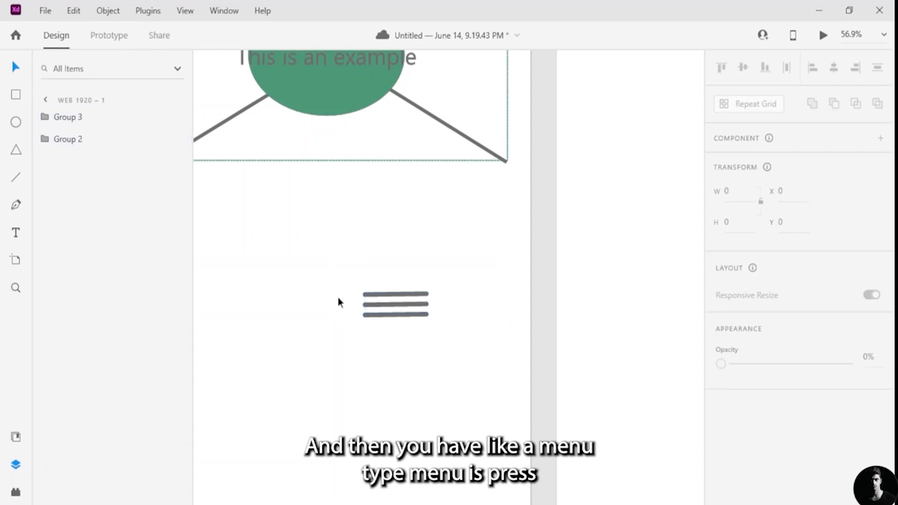
drag(398, 309, 387, 353)
scroll(412, 323, down, 2)
scroll(412, 323, down, 1)
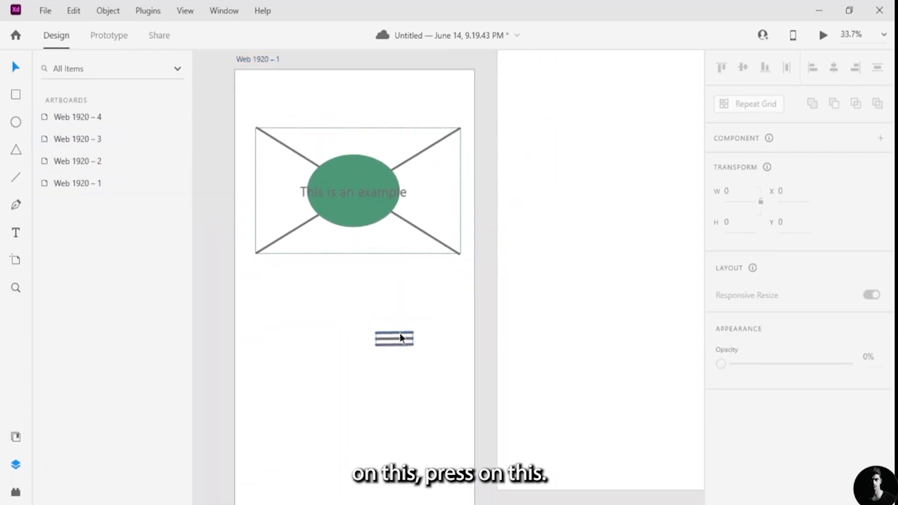
click(401, 336)
scroll(411, 340, up, 2)
key(super)
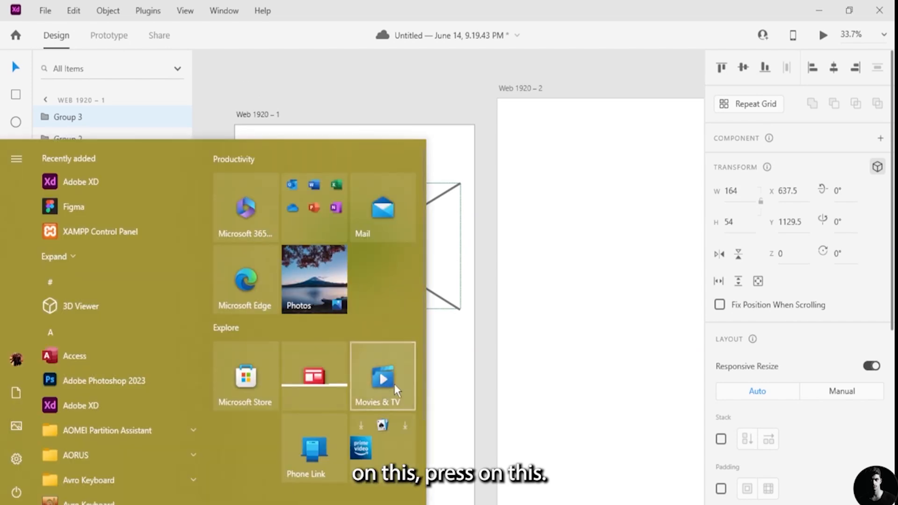
click(467, 337)
- Move the three-line menu icon group into the first artboard's upper-right corner, above the grouped drawing, at X 861.5, Y 50.5
scroll(402, 395, up, 8)
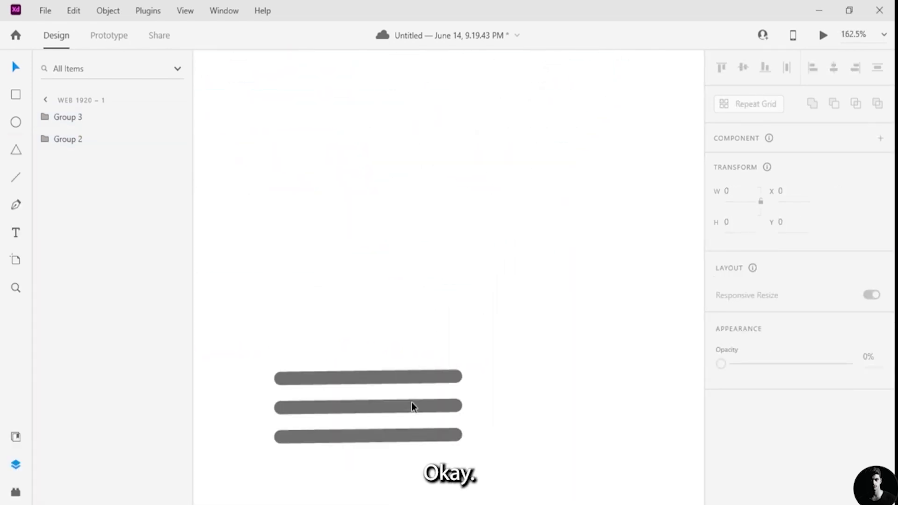
click(413, 406)
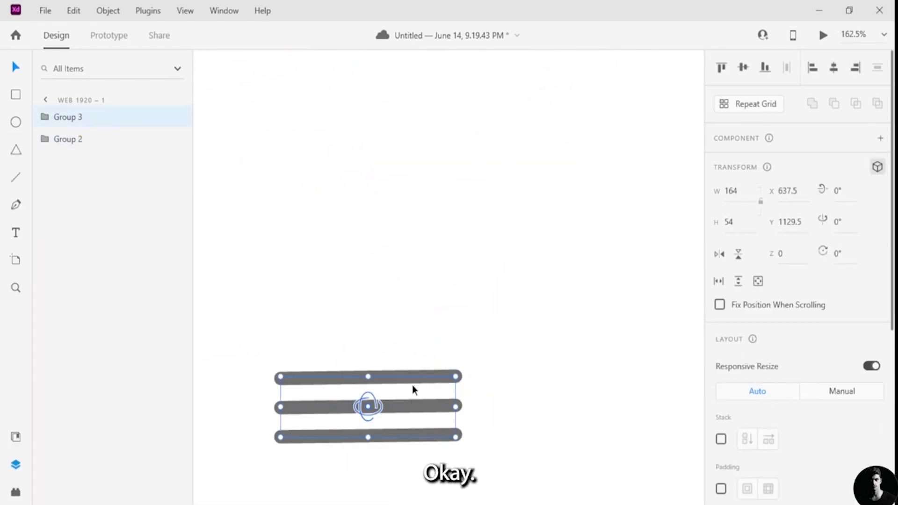
mouse_move(415, 392)
mouse_down()
mouse_move(437, 383)
mouse_move(426, 386)
mouse_move(419, 361)
mouse_move(539, 153)
mouse_up()
drag(565, 99, 564, 100)
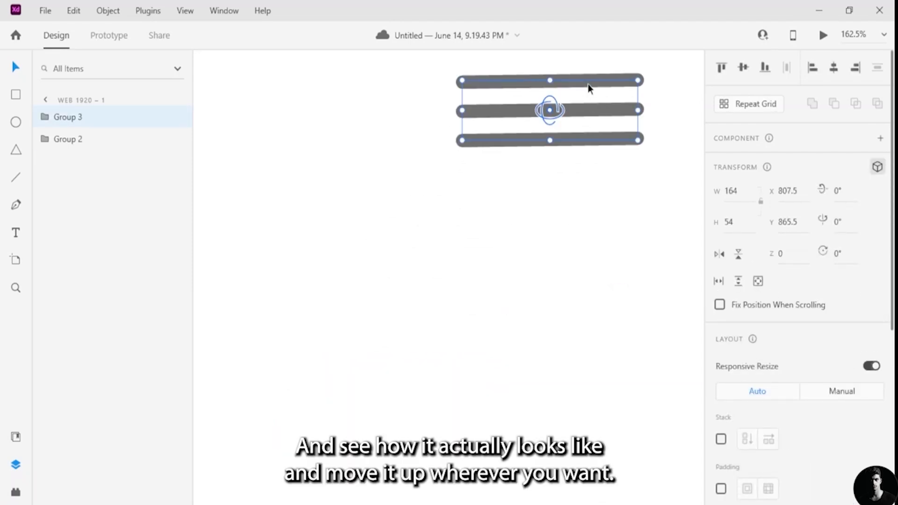
scroll(578, 220, down, 5)
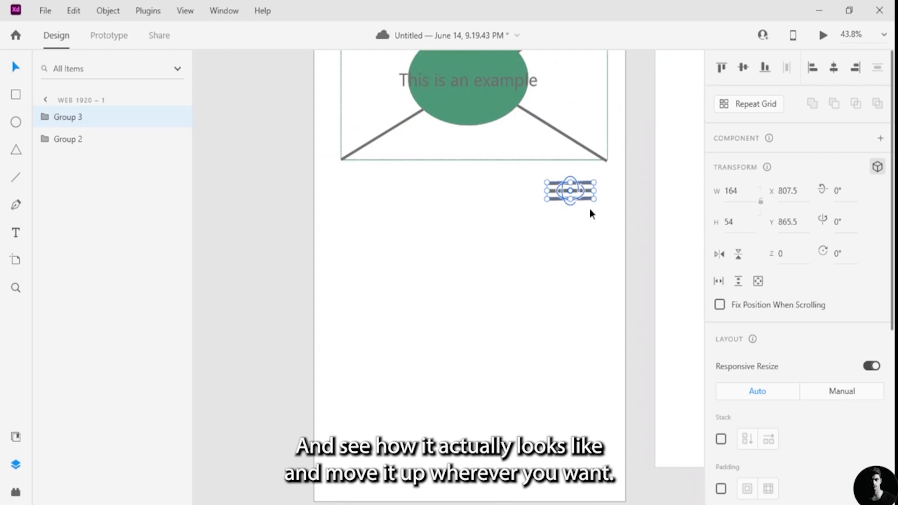
scroll(591, 185, up, 3)
scroll(575, 186, up, 2)
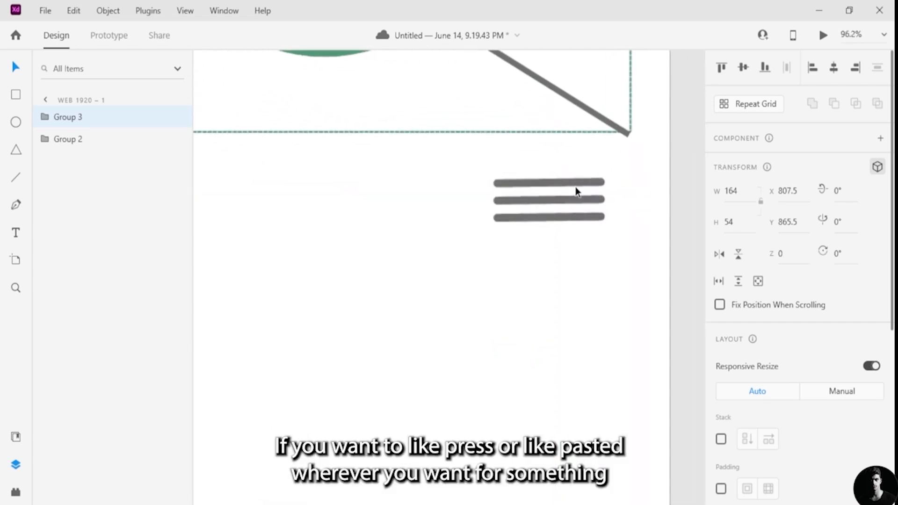
drag(583, 183, 617, 178)
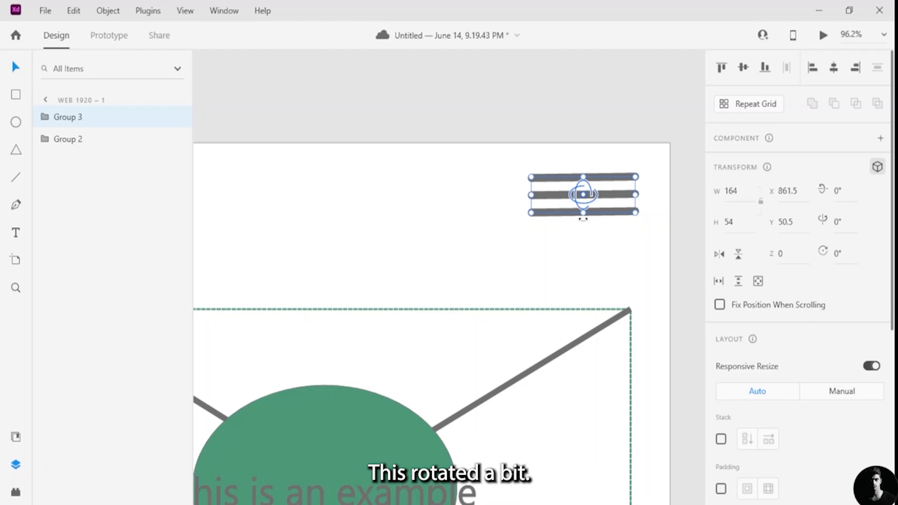
click(615, 242)
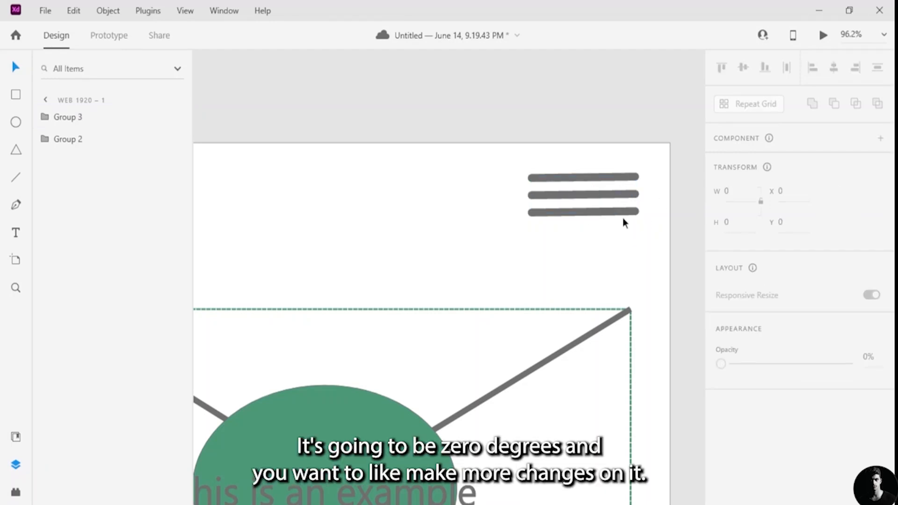
scroll(679, 169, down, 6)
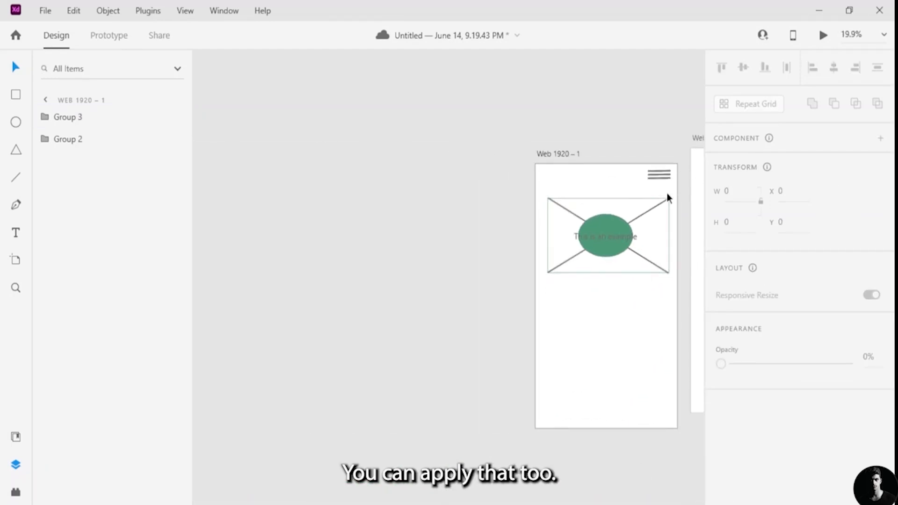
scroll(667, 193, up, 4)
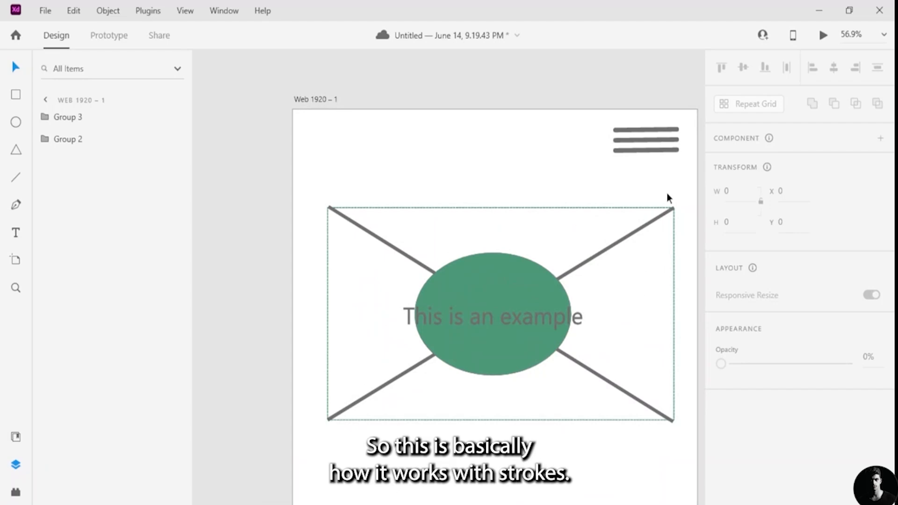